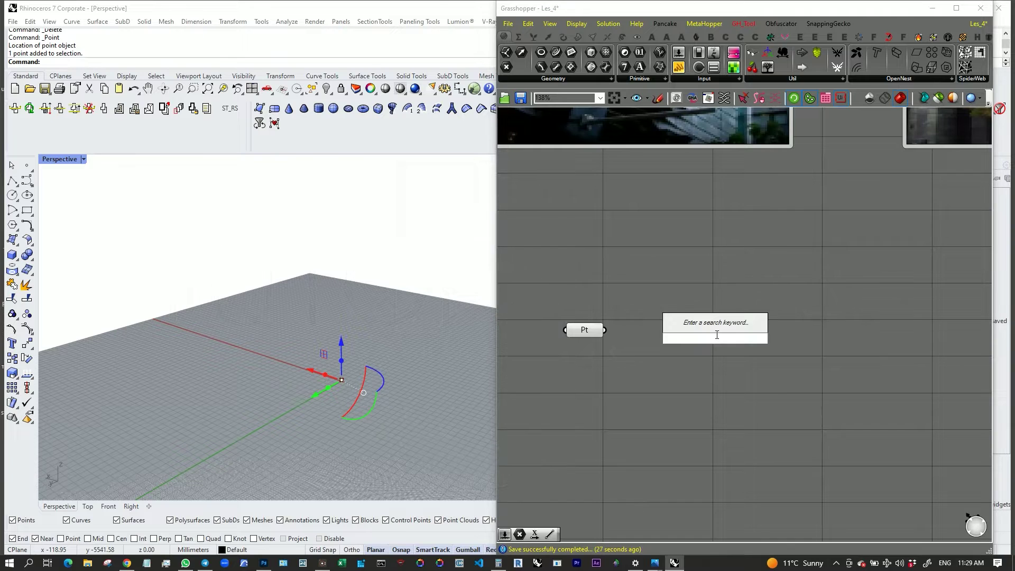
Step: Add a Line SDL component starting from the point parameter and place a number slider set to 20000 below it
key("Return")
scroll(620, 332, "up", 2)
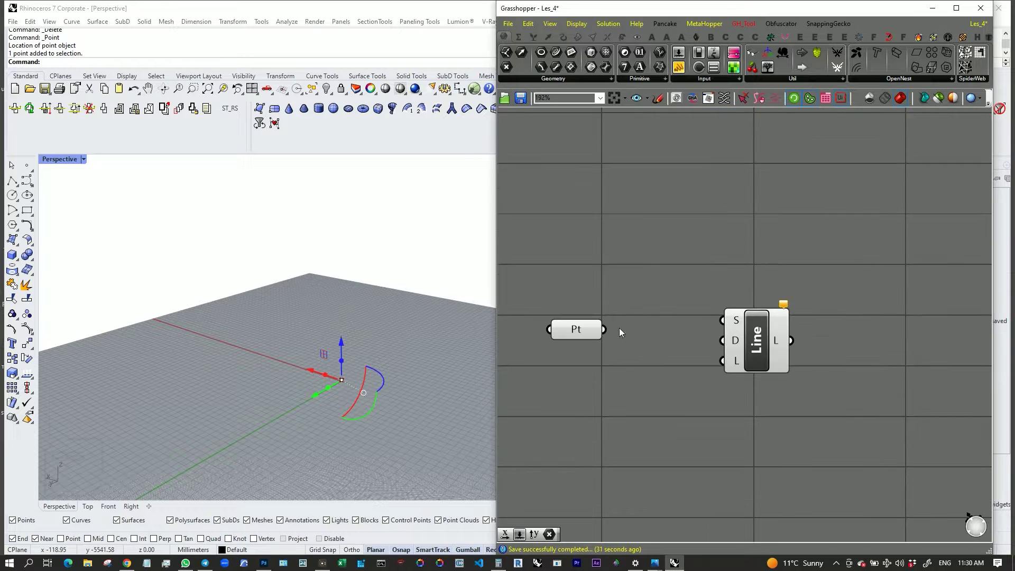
double_click(634, 380)
type("20000")
key("Return")
left_click_drag(680, 373, 671, 429)
Step: Feed the line's direction from a Unit Y vector and its length from the 20000 slider
right_click_drag(343, 364, 325, 357)
right_click_drag(186, 437, 211, 462)
double_click(754, 430)
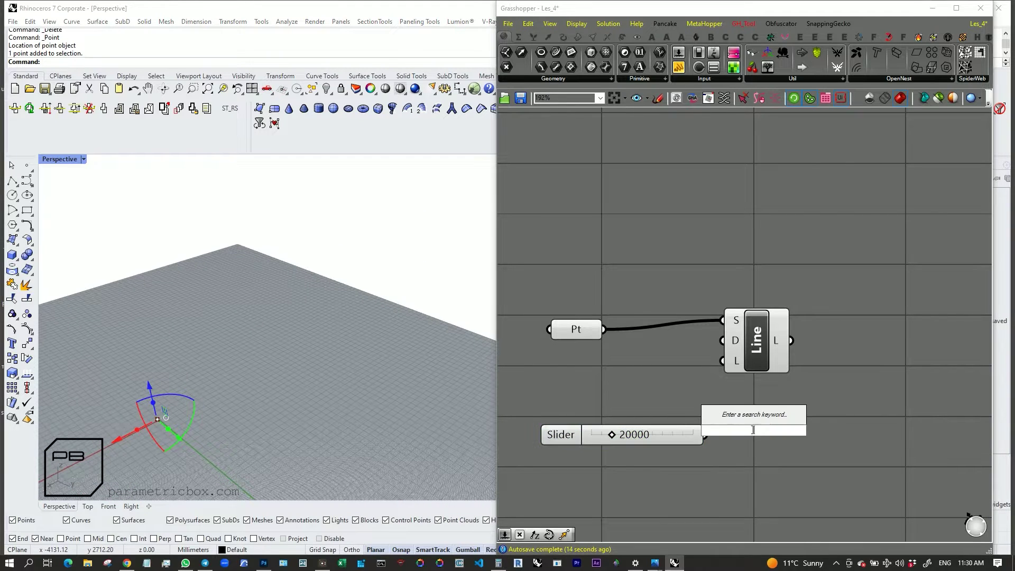
type("y")
key("Return")
left_click_drag(705, 435, 722, 361)
Step: Examine the generated line's position and extent in the Rhino perspective view
left_click(756, 349)
scroll(210, 340, "down", 8)
right_click_drag(212, 341, 282, 344)
scroll(281, 343, "up", 4)
scroll(613, 370, "down", 9)
scroll(604, 303, "up", 4)
scroll(619, 295, "up", 3)
scroll(645, 285, "down", 6)
scroll(639, 302, "up", 4)
right_click_drag(653, 481, 586, 351)
scroll(586, 351, "up", 3)
scroll(154, 333, "down", 4)
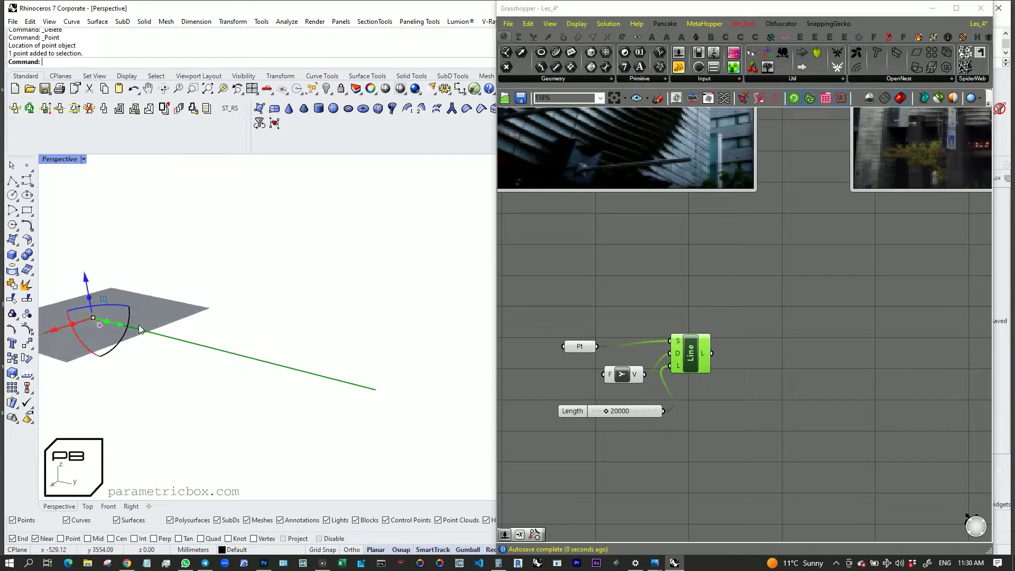
scroll(146, 330, "up", 4)
scroll(725, 354, "up", 1)
Step: Add a Move component for the line and drive its translation with a Unit Z vector
double_click(863, 355)
type("move")
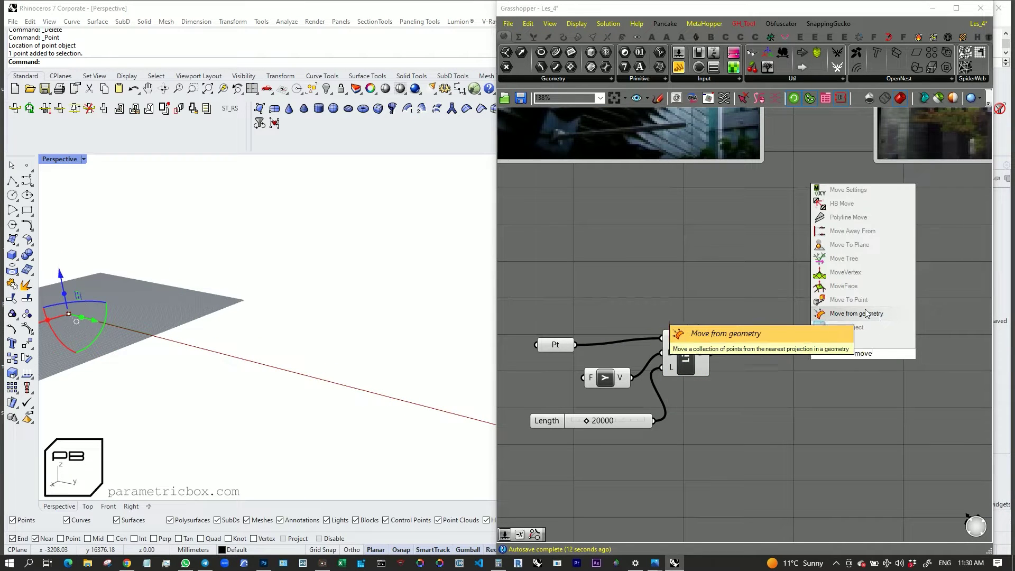
key("Return")
double_click(774, 407)
type("z")
key("Return")
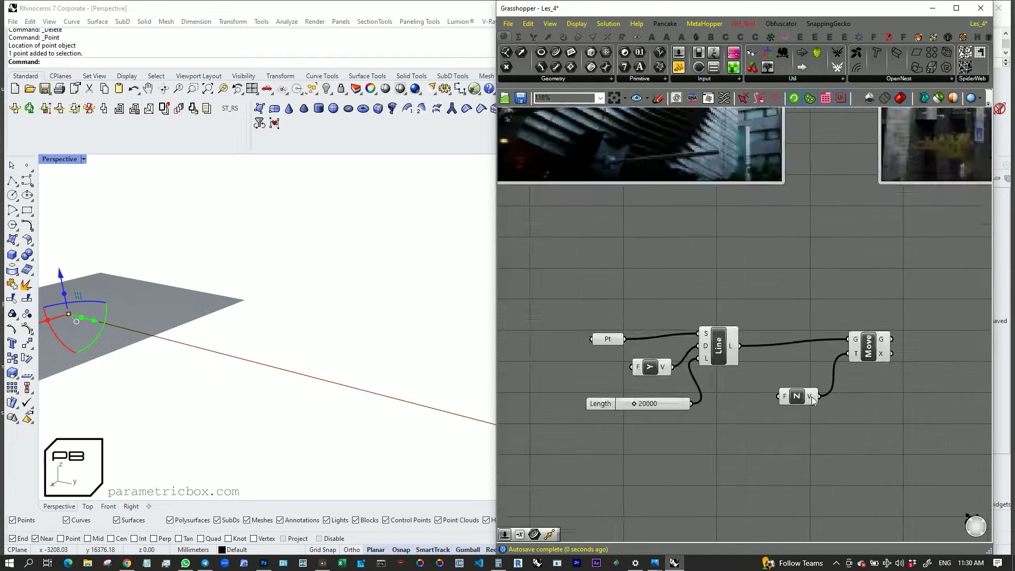
Step: Arrange the point, Unit Y and length slider in a compact stack beside the Line component
left_click(680, 376)
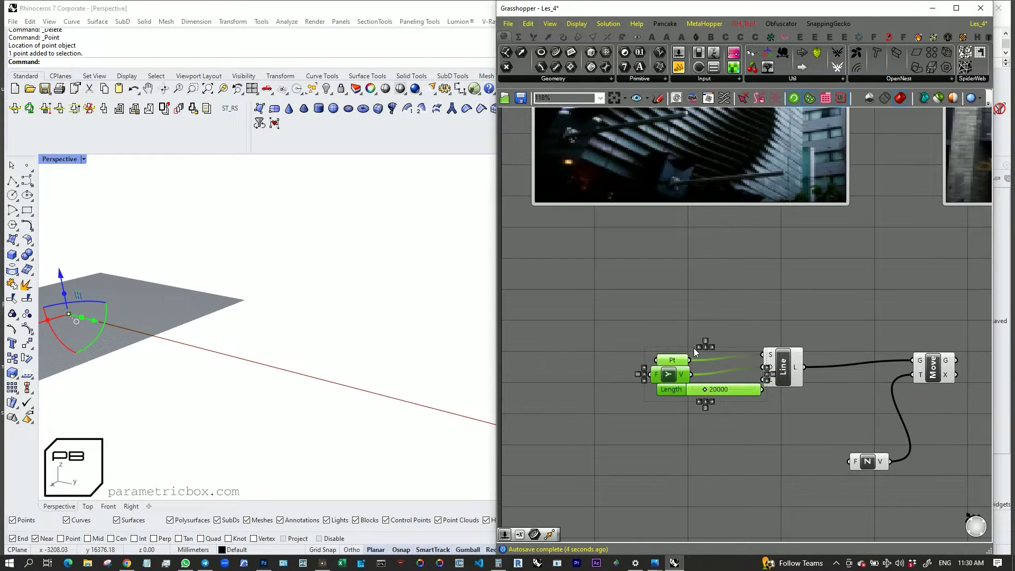
left_click_drag(670, 372, 670, 365)
right_click_drag(738, 476, 667, 428)
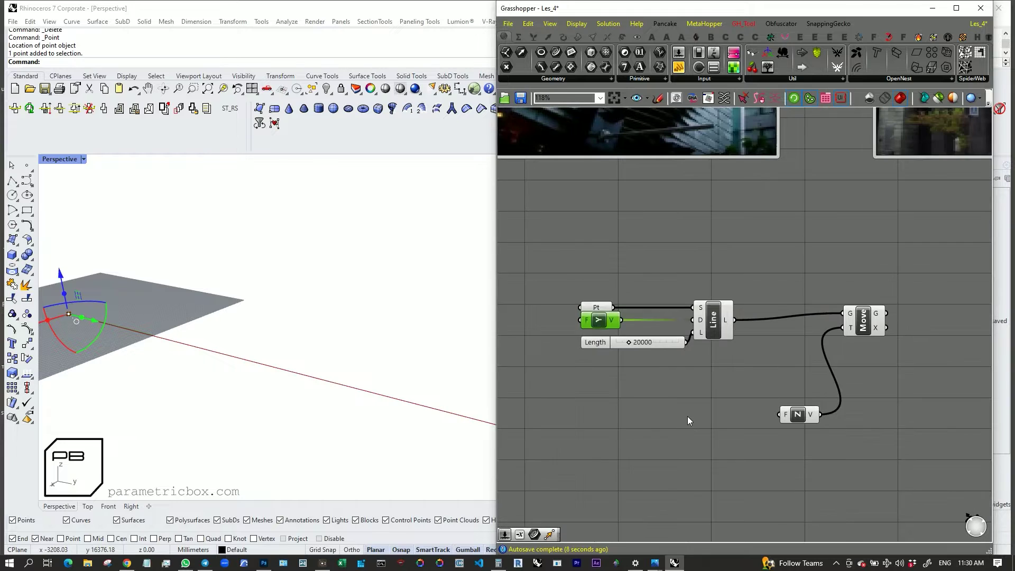
Step: Add a Series component with a step slider of 500 and a count slider of 50
double_click(686, 413)
type("ser")
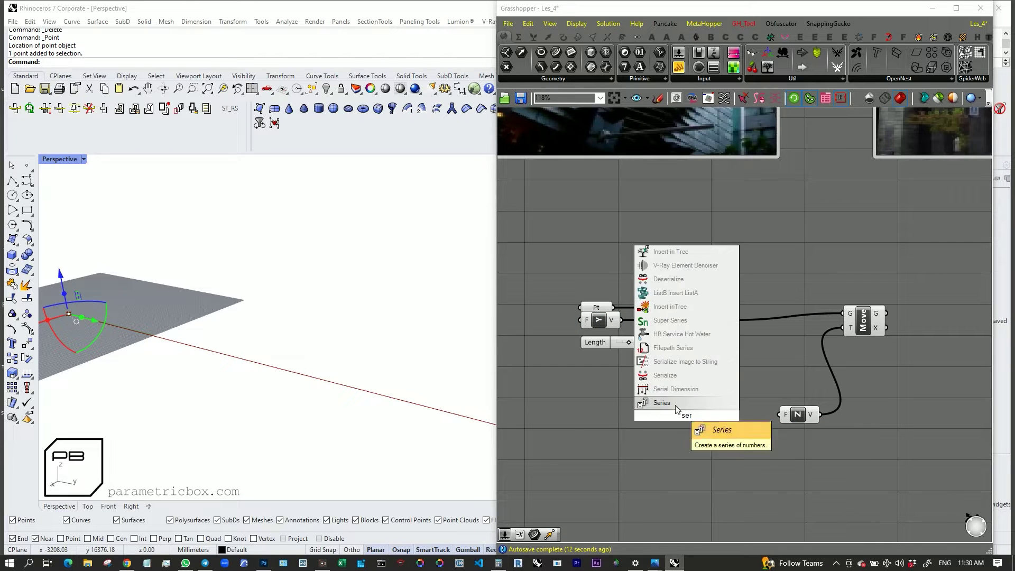
left_click(674, 403)
scroll(572, 395, "up", 3)
double_click(587, 406)
type("500")
key("Return")
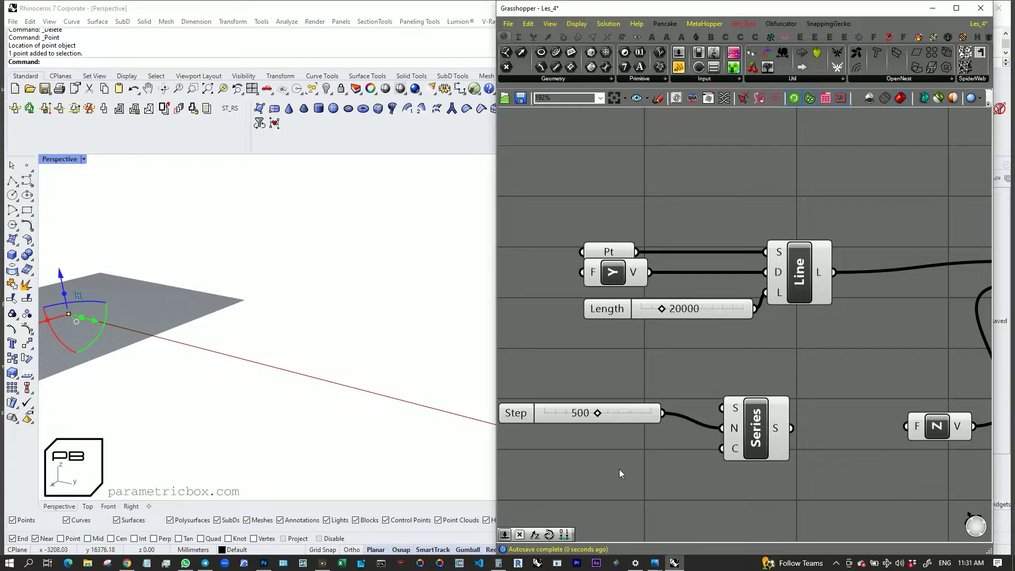
double_click(620, 469)
key("Return")
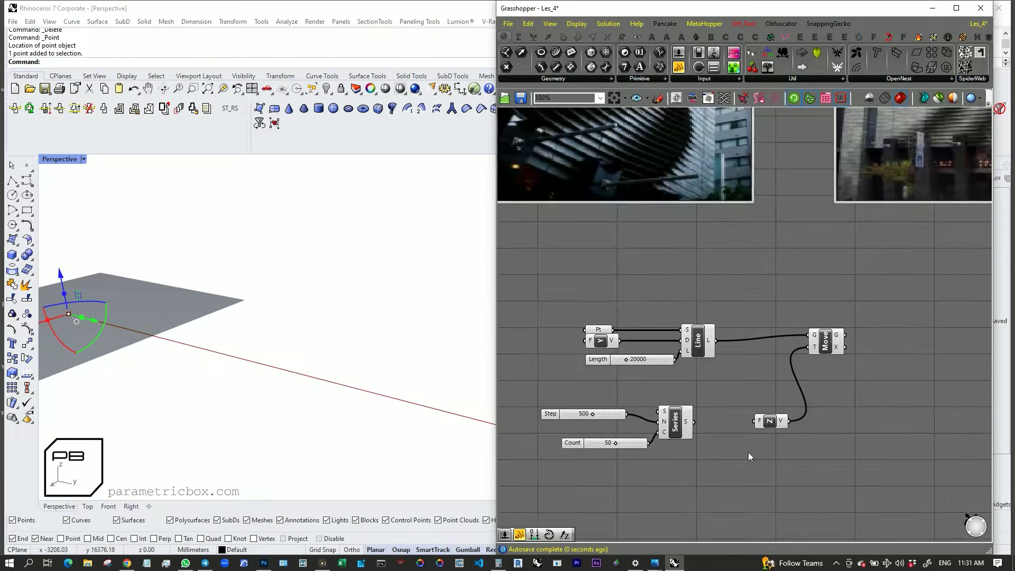
Step: Connect the Series output to the Unit Z factor so the line is copied upward at each step
scroll(804, 323, "up", 3)
left_click_drag(804, 323, 765, 334)
scroll(219, 384, "down", 8)
mouse_move(220, 383)
right_mouse_down()
mouse_move(236, 364)
mouse_move(232, 372)
right_mouse_up()
scroll(687, 317, "down", 3)
Step: Add a Divide Curve component and feed it the moved lines
right_click_drag(922, 402, 822, 356)
scroll(809, 341, "up", 1)
double_click(669, 291)
type("di")
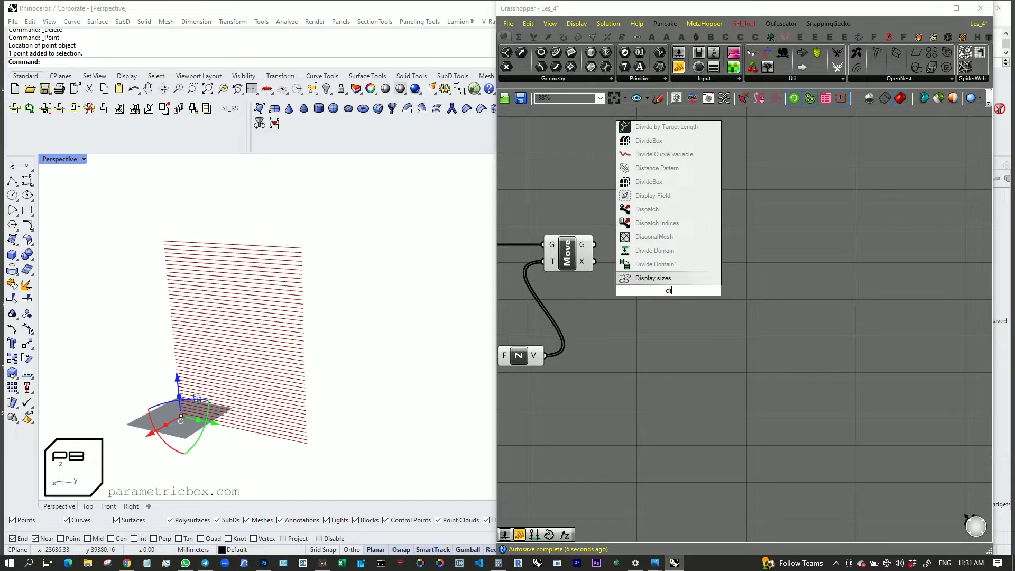
type("v")
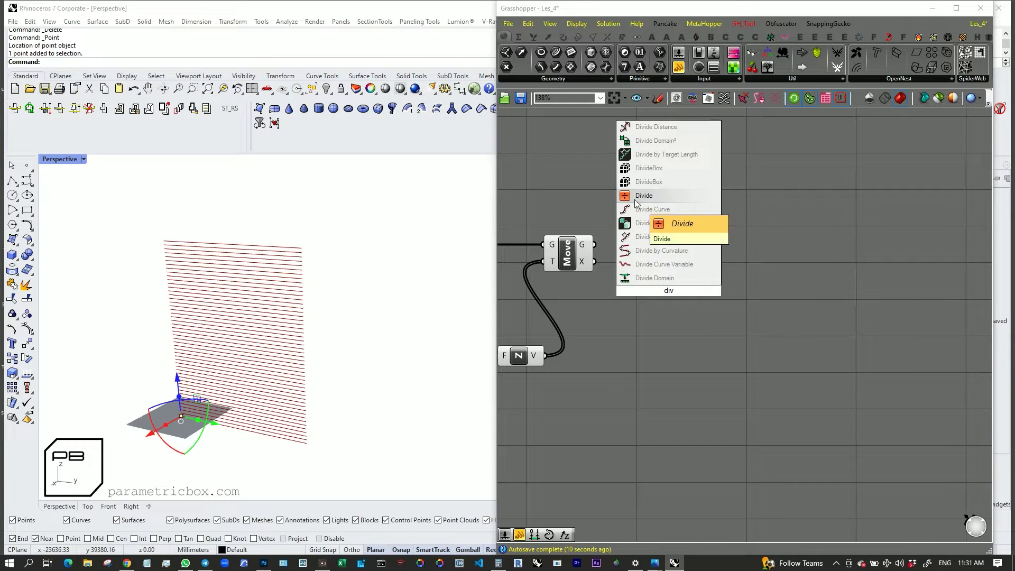
left_click(652, 210)
scroll(582, 240, "up", 4)
left_click_drag(740, 346, 886, 283)
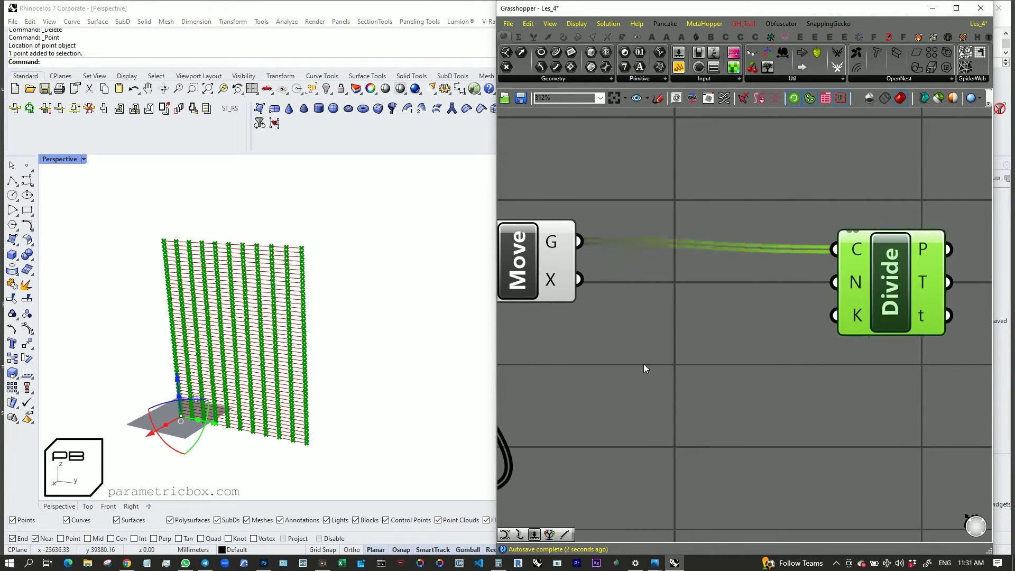
Step: Set the Divide Curve count with a number slider of 30
double_click(643, 364)
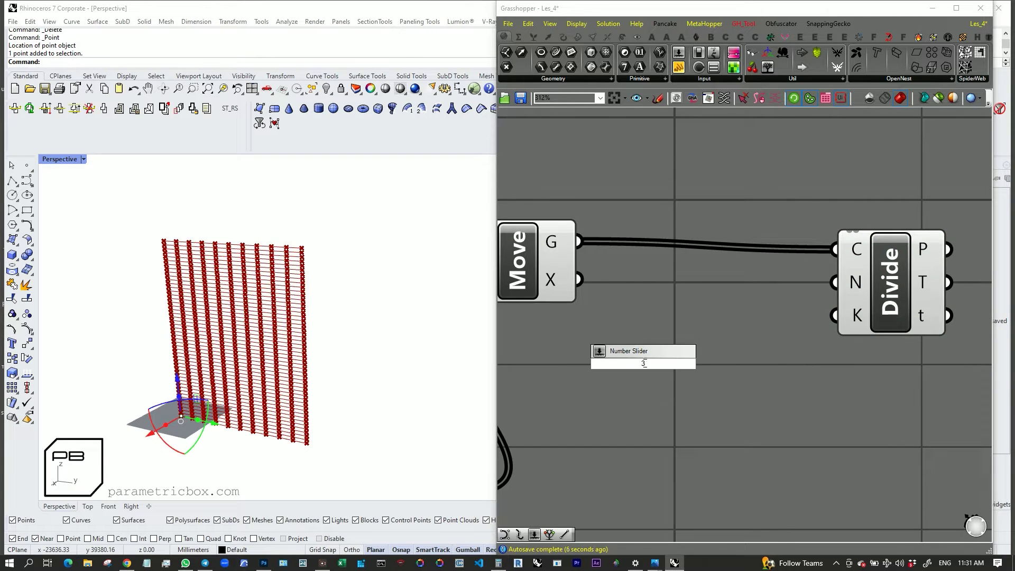
key("Return")
left_click_drag(777, 359, 834, 281)
left_click(882, 275)
scroll(717, 310, "down", 6)
scroll(718, 310, "up", 2)
Step: Bake the moved lines from the Move component into the Rhino document
left_click(592, 310)
right_click(601, 305)
left_click(631, 324)
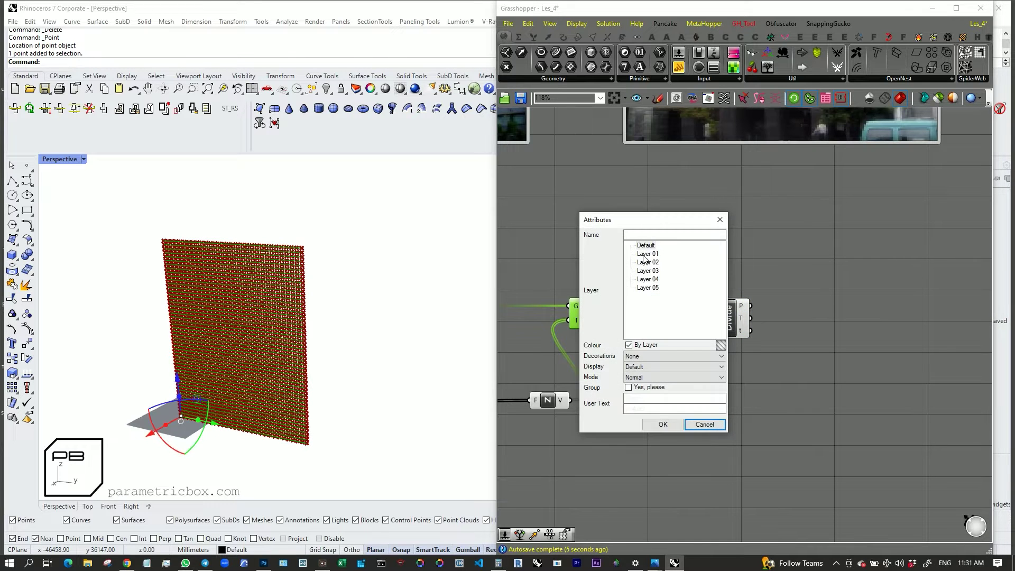
left_click(666, 425)
left_click(13, 180)
left_click(26, 181)
scroll(242, 434, "up", 8)
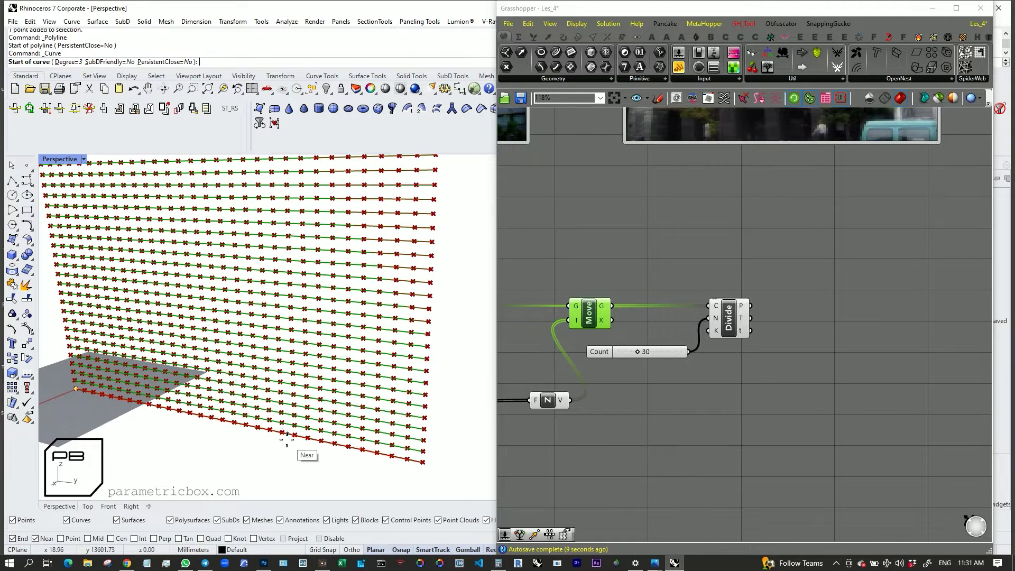
left_click(288, 434)
left_click(231, 355)
scroll(229, 352, "down", 5)
left_click(217, 271)
scroll(225, 292, "down", 6)
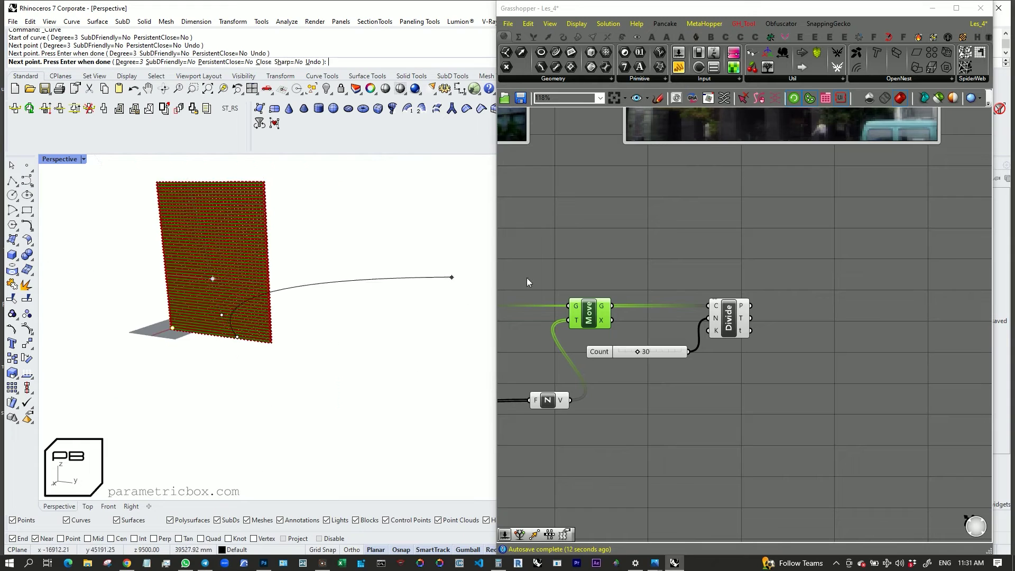
scroll(681, 300, "down", 6)
scroll(238, 286, "up", 3)
key("Escape")
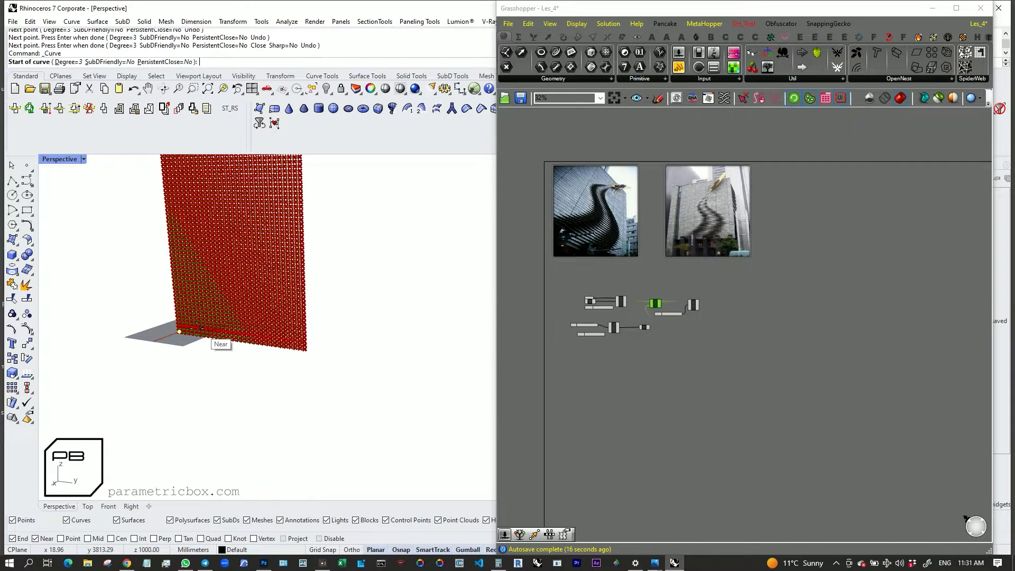
Step: Draw two winding control-point curves up the wall of lines, snapping their points to the baked lines
scroll(200, 328, "up", 1)
left_click(233, 197)
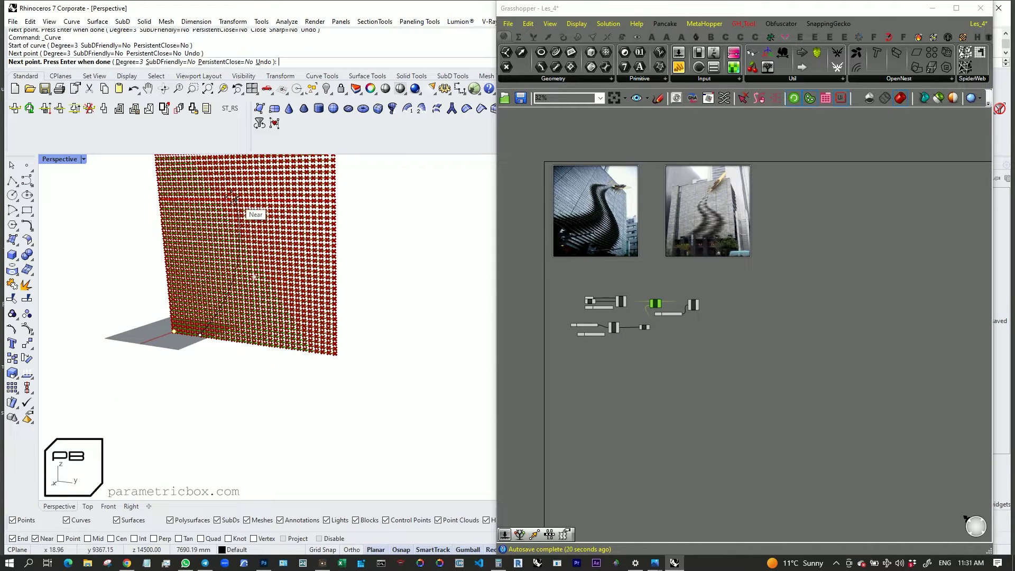
right_click_drag(194, 180, 244, 174)
key("Return")
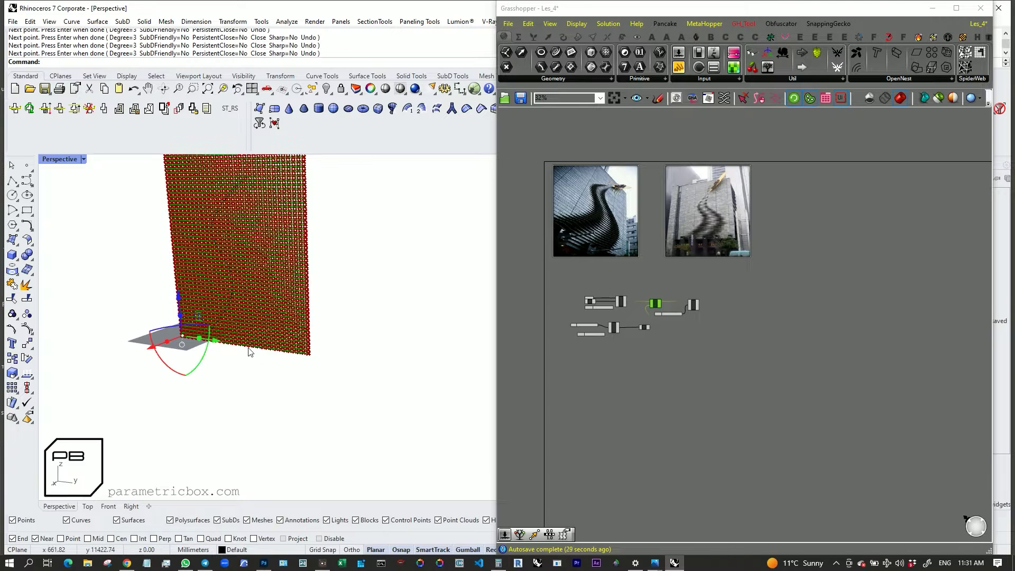
left_click(270, 273)
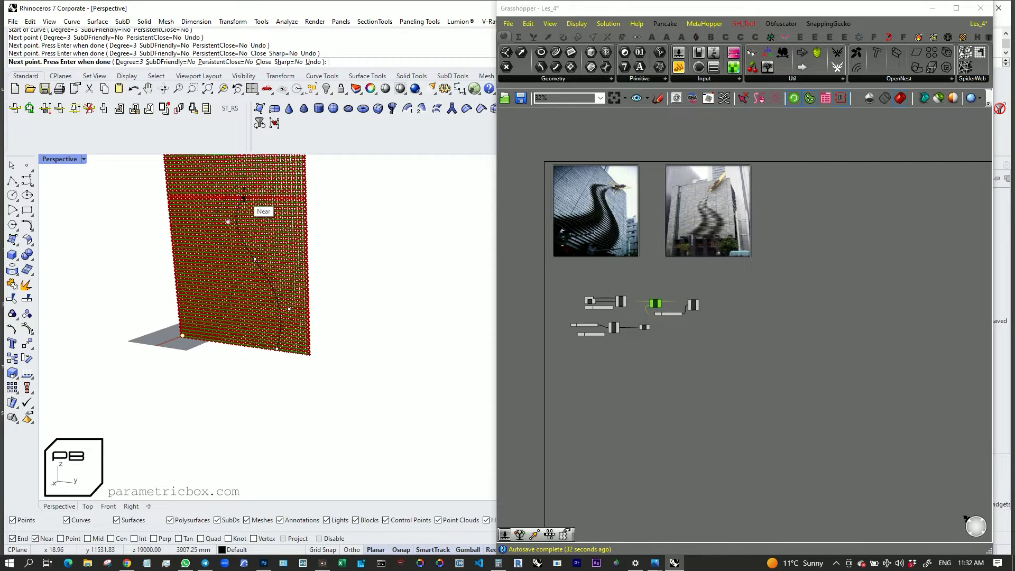
scroll(260, 256, "up", 8)
scroll(262, 228, "down", 10)
Step: Delete the baked lines from the Rhino document, keeping the two drawn curves
left_click_drag(349, 175, 310, 363)
key("Delete")
scroll(264, 237, "up", 8)
Step: Add a Curve parameter and reference the two drawn wall curves in it
left_click_drag(410, 266, 246, 304)
left_click(557, 55)
left_click(601, 363)
scroll(600, 363, "up", 4)
right_click(600, 363)
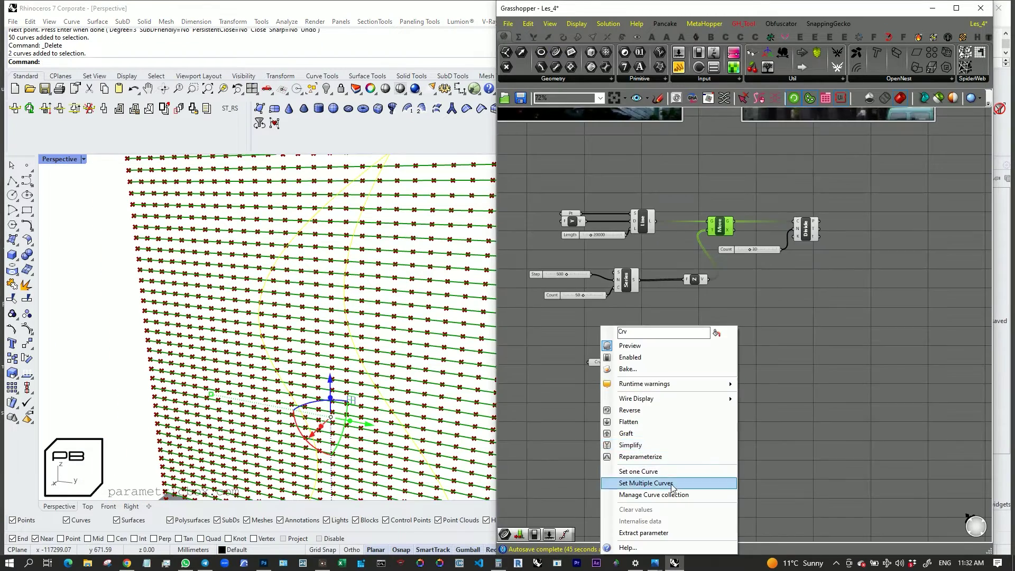
left_click(671, 484)
Step: Turn off the preview of the Move and Divide Curve components
scroll(249, 291, "down", 8)
scroll(309, 317, "up", 4)
scroll(736, 199, "up", 3)
left_click_drag(631, 181, 876, 344)
middle_click(770, 172)
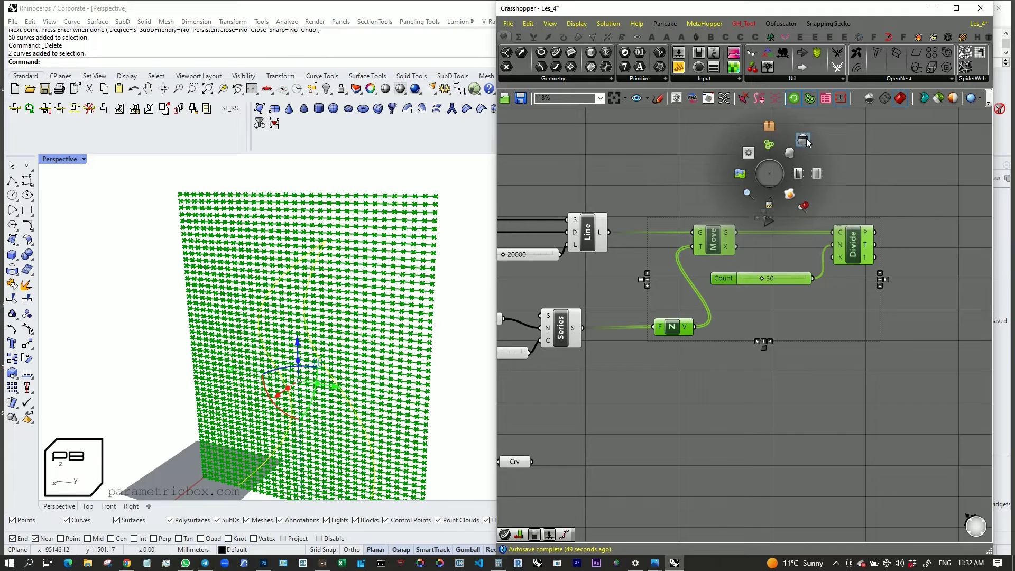
left_click(802, 142)
Step: Add an Interpolate curve component and feed its vertices from the Divide Curve points
scroll(468, 217, "down", 2)
left_click(579, 38)
left_click(564, 37)
left_click_drag(875, 232, 954, 245)
Step: Add a Pull Point component that pulls the division points to the referenced curves
scroll(753, 242, "down", 3)
scroll(628, 328, "up", 2)
left_click_drag(600, 407, 825, 351)
double_click(731, 359)
type("Pull")
key("Return")
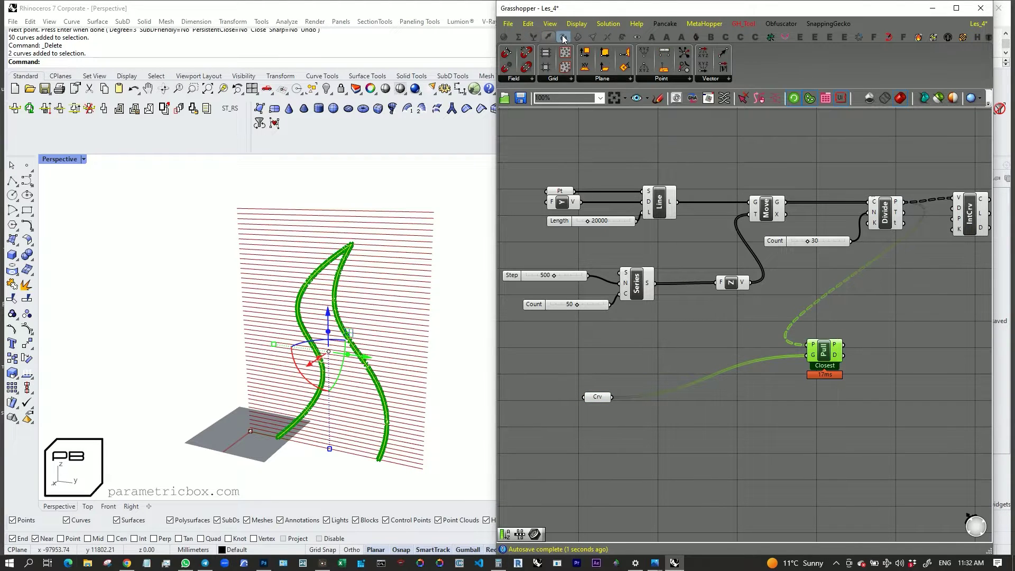
Step: Place a Rich Graph component beside the Pull Point component
left_click(534, 37)
left_click(519, 37)
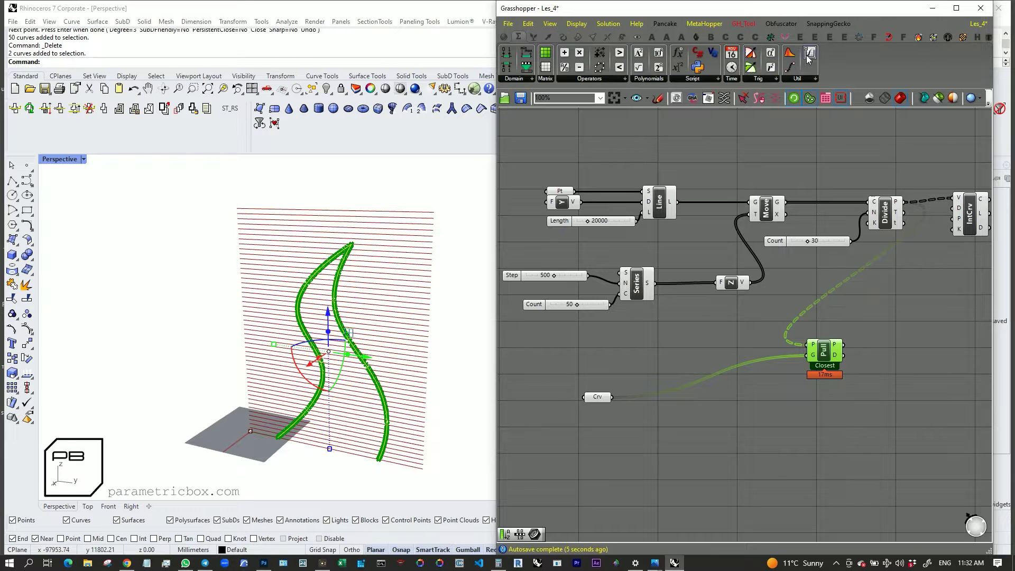
left_click(809, 53)
right_click_drag(978, 327, 818, 312)
left_click(814, 312)
scroll(740, 337, "up", 3)
scroll(711, 359, "down", 1)
Step: Feed the Rich Graph's values from the Pull Point distances and its source domain from a Bounds component on those distances
double_click(710, 374)
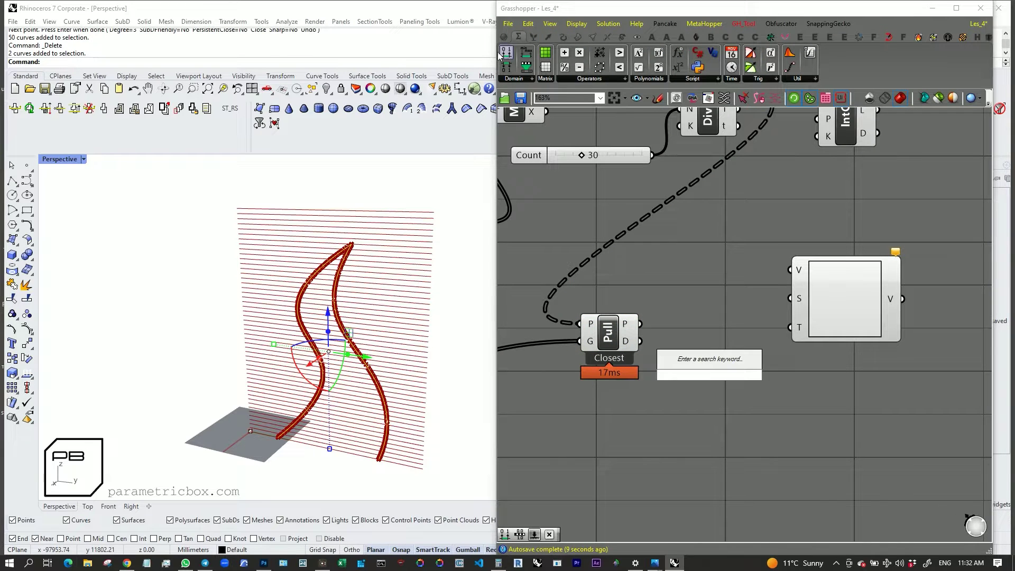
left_click(526, 54)
right_click(678, 347)
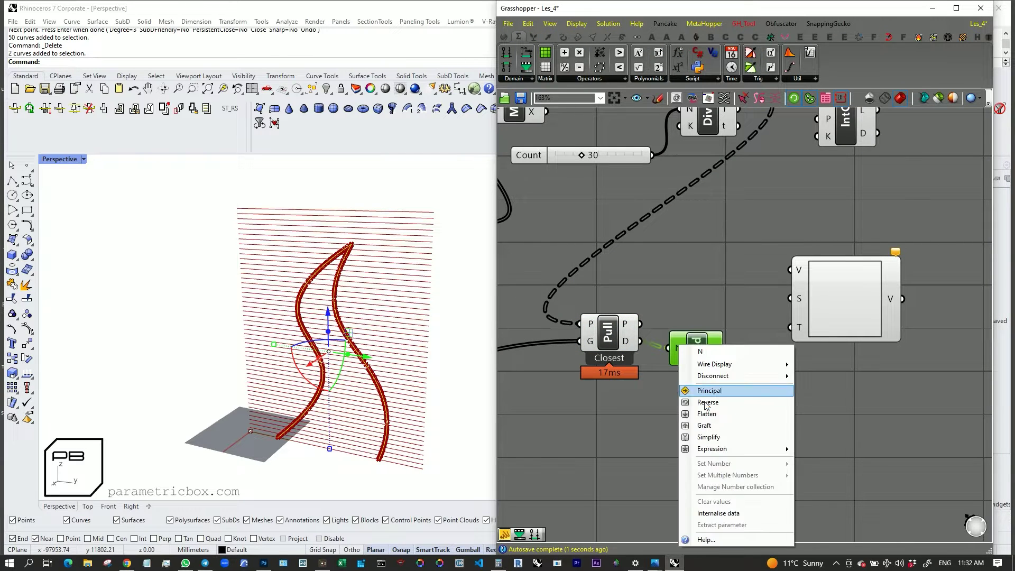
left_click(703, 414)
right_click(674, 346)
left_click(703, 423)
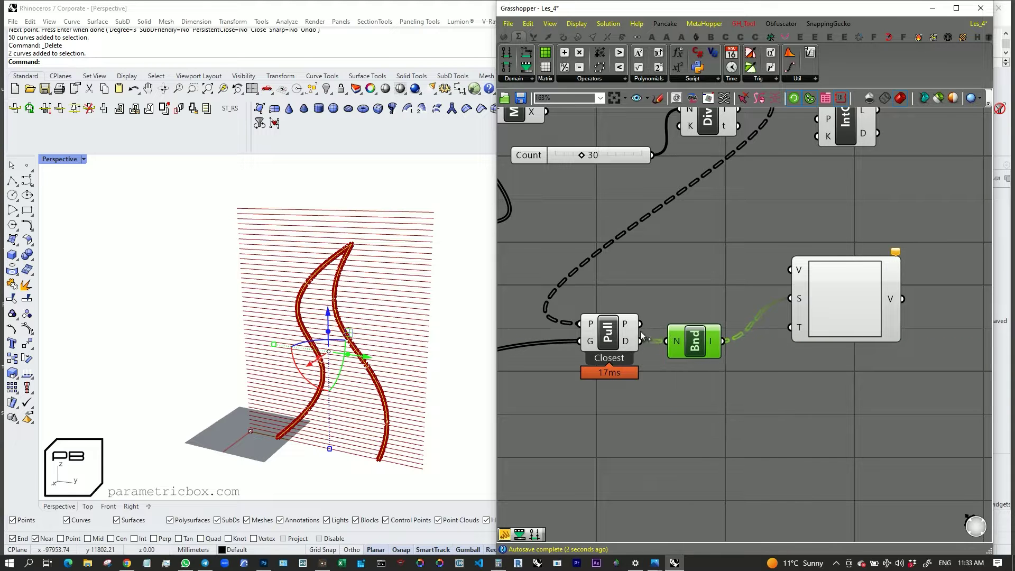
left_click_drag(799, 281, 798, 277)
left_click_drag(841, 261, 845, 330)
Step: Add a Construct Domain with start 1500 and end 0 for the Rich Graph's target domain
double_click(651, 445)
left_click(506, 53)
left_click_drag(679, 437, 678, 433)
double_click(588, 445)
type("0")
key("Return")
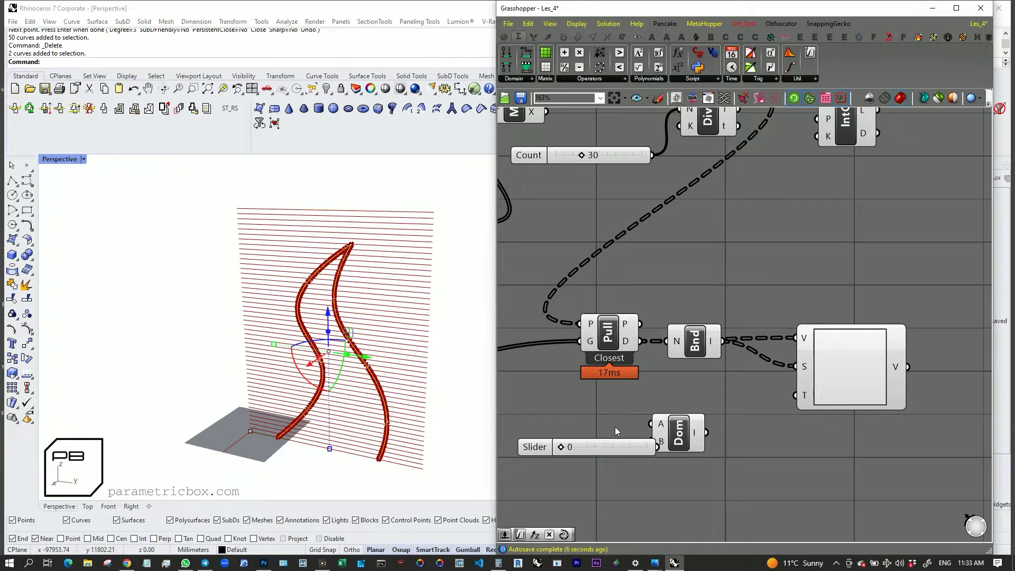
double_click(626, 419)
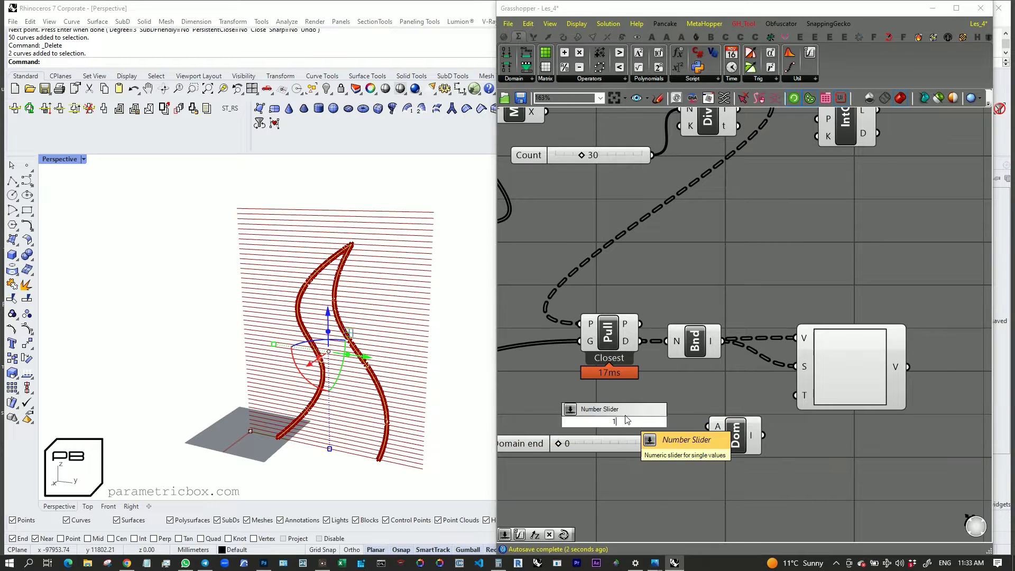
type("1500")
key("Return")
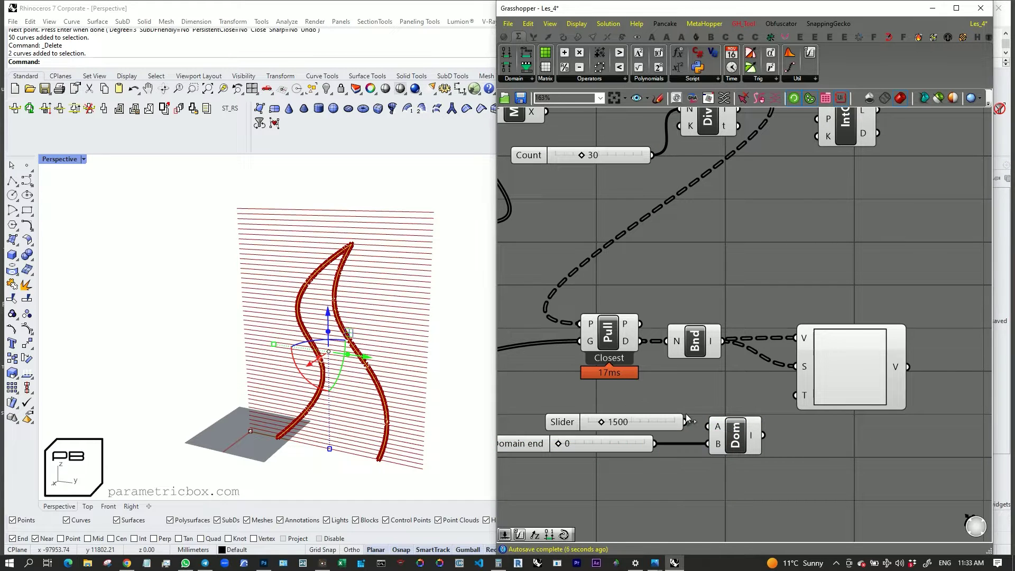
Step: Move the Interpolate component farther from Divide Curve and add a Unit X vector below it
scroll(677, 378, "down", 1)
right_click_drag(851, 176, 741, 190)
left_click_drag(711, 180, 848, 210)
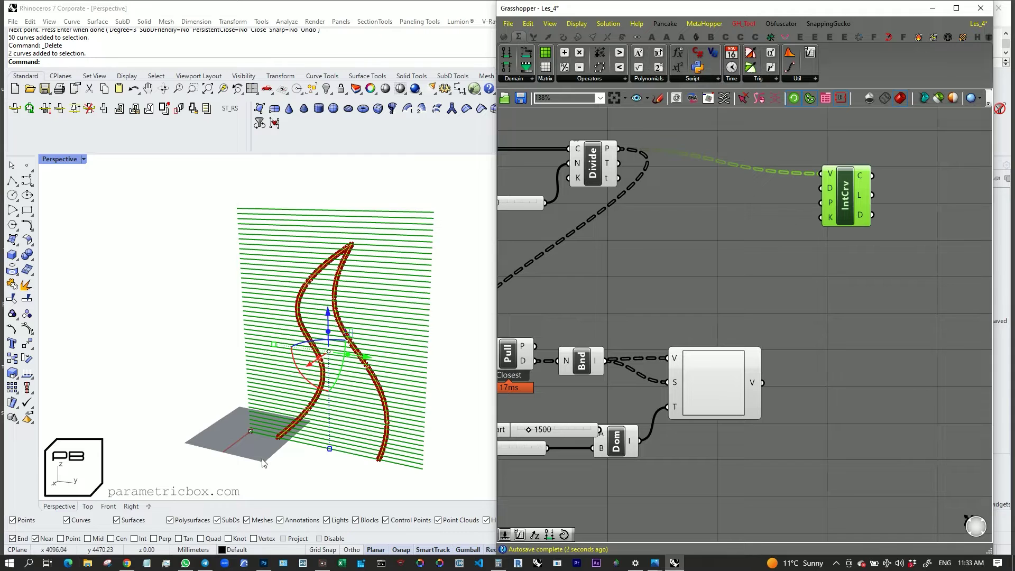
right_click_drag(349, 407, 320, 416)
left_click(819, 293)
double_click(818, 293)
type("x")
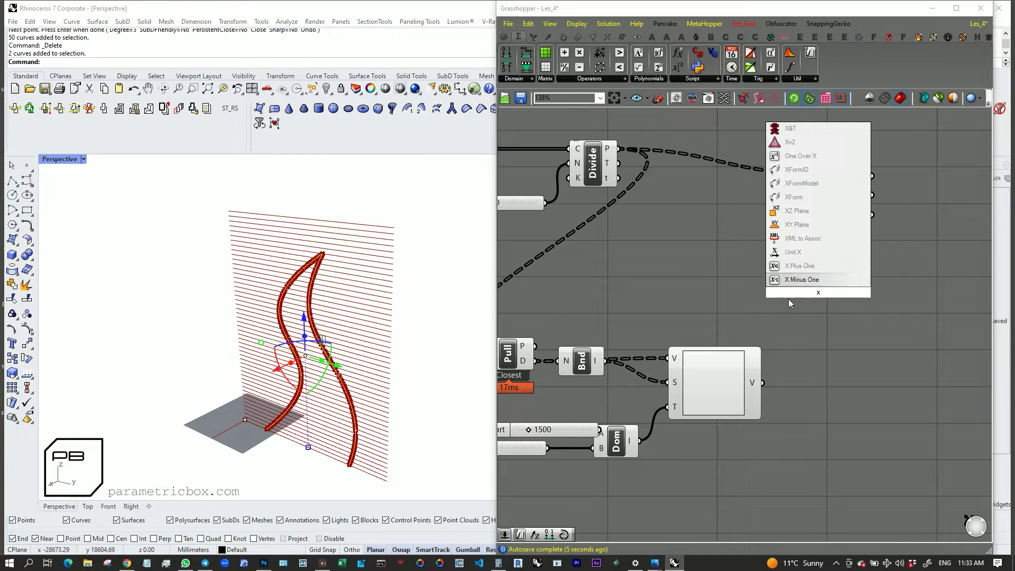
key("Return")
Step: Set the Rich Graph to a five-point interpolated graph and connect its output to the Unit X factor
right_click(722, 374)
mouse_move(817, 467)
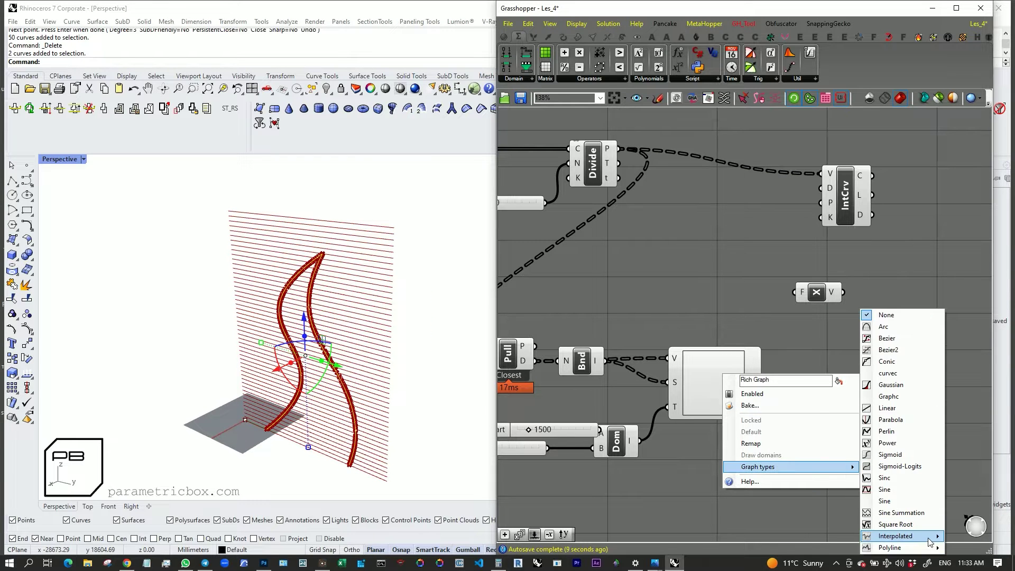
left_click(809, 490)
scroll(826, 324, "up", 1)
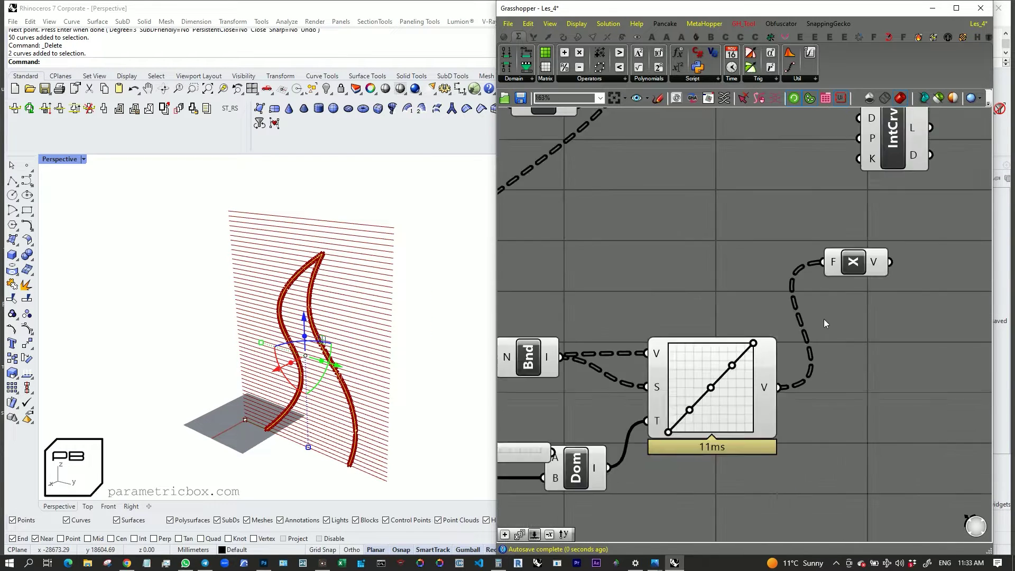
Step: Add a Move component that shifts the Divide Curve points along Unit X and feed the moved points to the Interpolate vertices
scroll(826, 323, "down", 1)
double_click(883, 279)
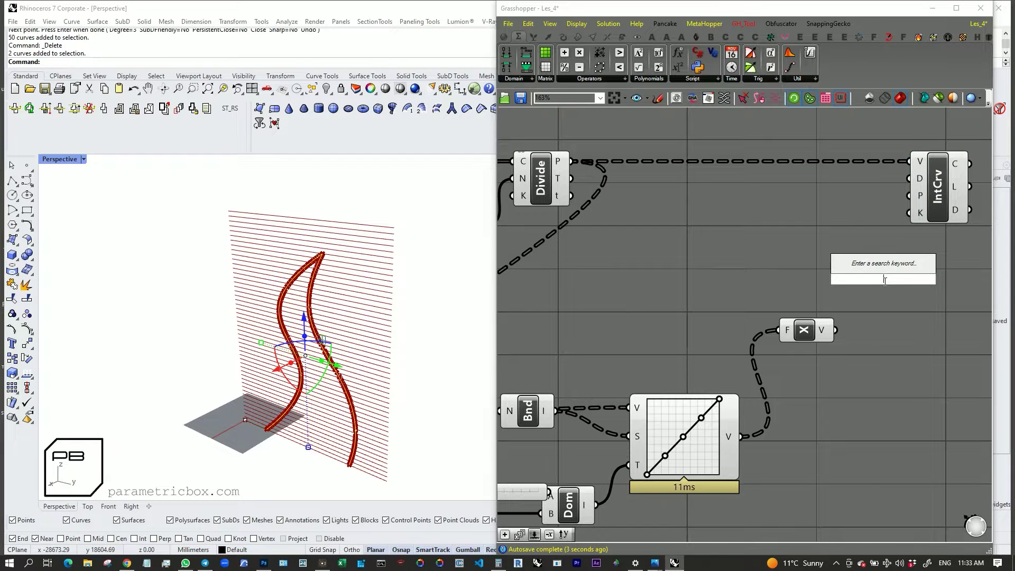
type("mo")
left_click(858, 266)
left_click_drag(572, 161, 820, 244)
left_click_drag(835, 330, 820, 265)
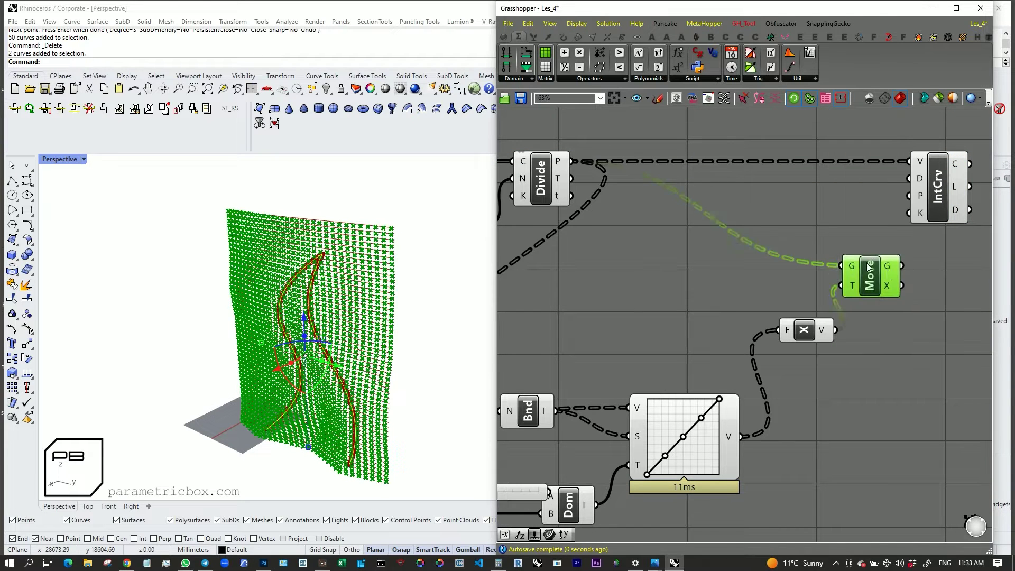
left_click(927, 191)
Step: Lower the Rich Graph's end point to the bottom of the graph to form a hump
scroll(704, 431, "up", 3)
left_click_drag(719, 398, 739, 497)
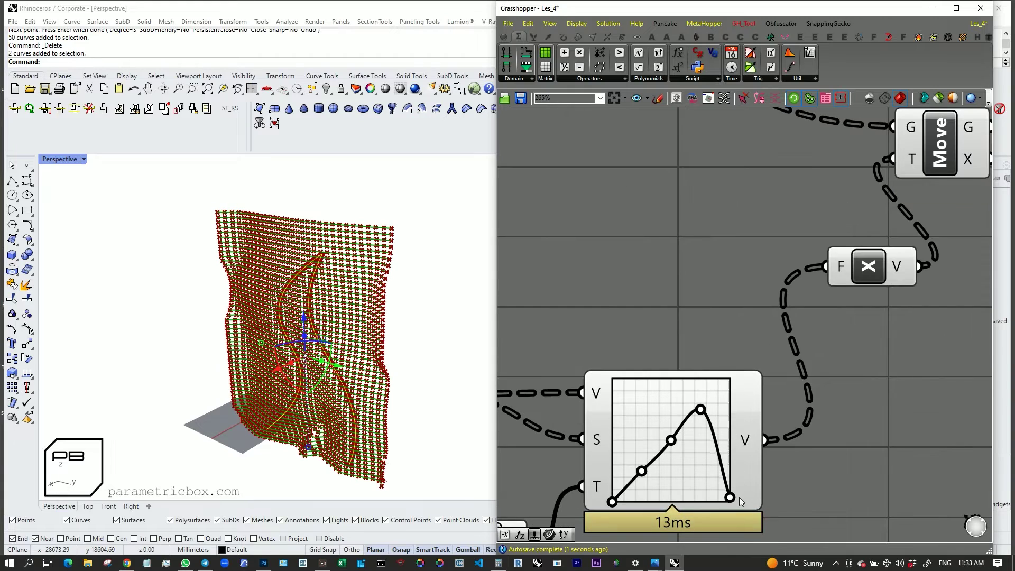
scroll(762, 391, "up", 1)
right_click_drag(762, 391, 769, 366)
scroll(793, 338, "down", 2)
left_click_drag(770, 350, 774, 415)
scroll(793, 378, "down", 2)
Step: Flatten the Bounds component's number input and shift the Rich Graph's peak and rising points toward the start
right_click(585, 350)
left_click(626, 421)
scroll(779, 394, "up", 5)
mouse_move(733, 353)
left_mouse_down()
mouse_move(714, 380)
mouse_move(698, 335)
mouse_move(709, 361)
mouse_move(716, 355)
left_mouse_up()
mouse_move(654, 440)
left_mouse_down()
mouse_move(653, 370)
mouse_move(655, 436)
left_mouse_up()
left_click_drag(690, 395, 674, 382)
scroll(317, 312, "down", 4)
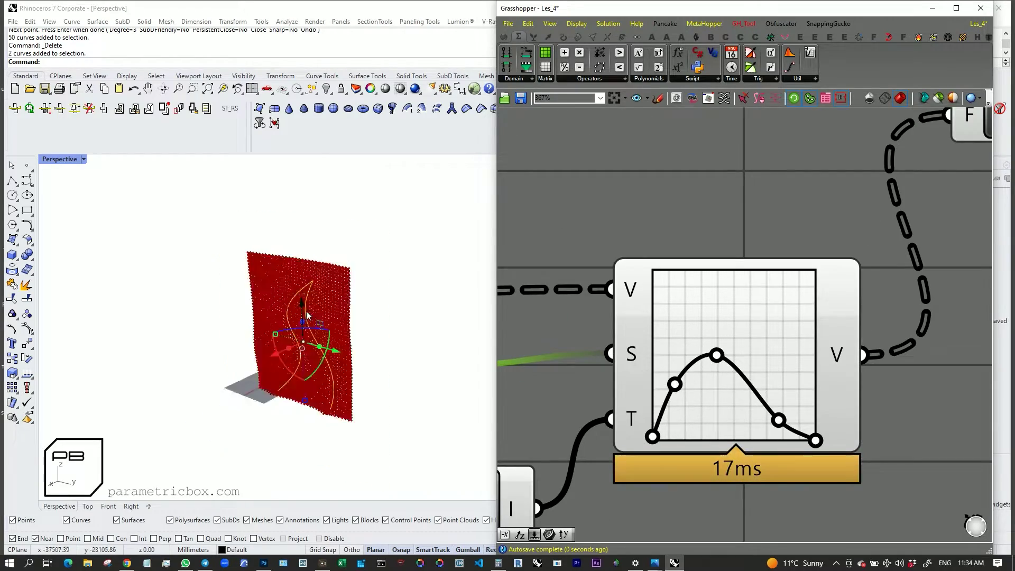
Step: Hide the previews of the Move and Unit X components so only the interpolated curves are displayed
scroll(285, 333, "up", 9)
right_click_drag(286, 333, 349, 327)
scroll(757, 278, "down", 8)
left_click_drag(858, 156, 813, 238)
middle_click(744, 211)
left_click(777, 178)
scroll(285, 317, "down", 2)
scroll(286, 327, "up", 4)
right_click_drag(322, 354, 264, 327)
right_click_drag(333, 328, 360, 388)
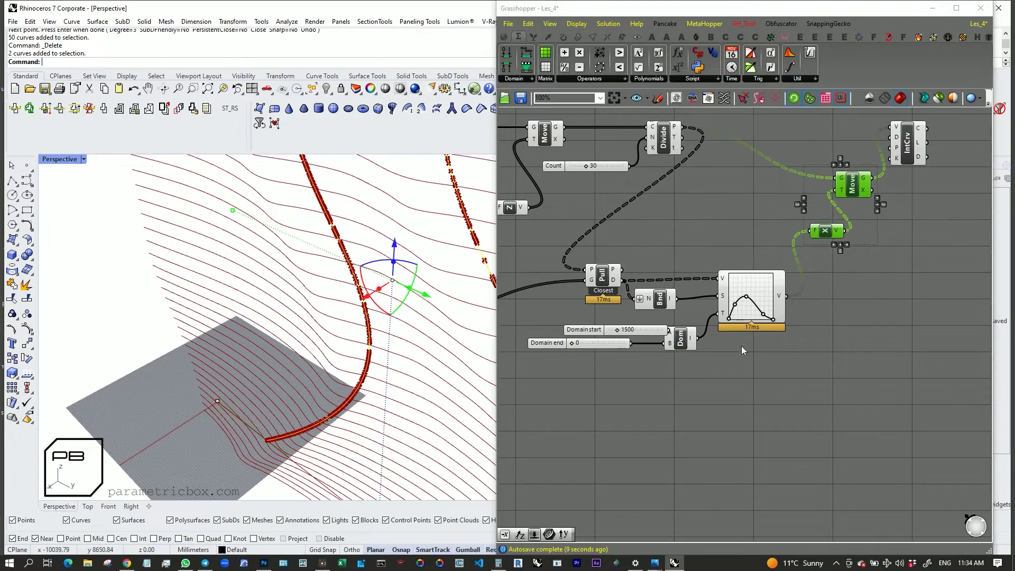
Step: Remove the flattening from the Bounds component's number input
scroll(674, 323, "up", 5)
right_click(611, 277)
left_click(641, 344)
scroll(338, 316, "down", 5)
right_click_drag(345, 317, 394, 315)
scroll(817, 321, "up", 3)
scroll(816, 321, "up", 2)
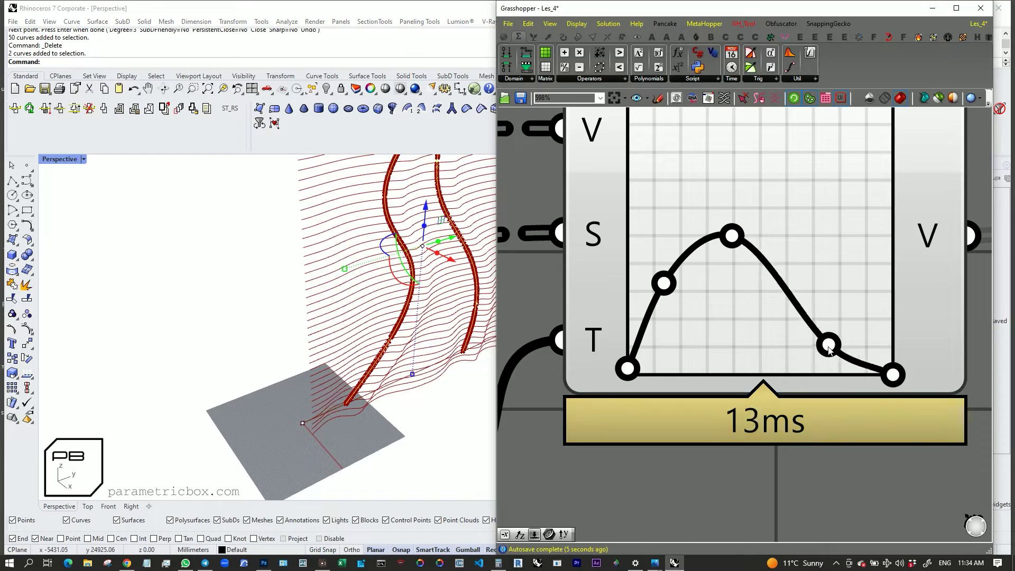
Step: Fine-tune the Rich Graph's inner points for a steeper initial rise and a softer falloff
left_click_drag(671, 290, 655, 319)
left_click_drag(657, 269, 662, 272)
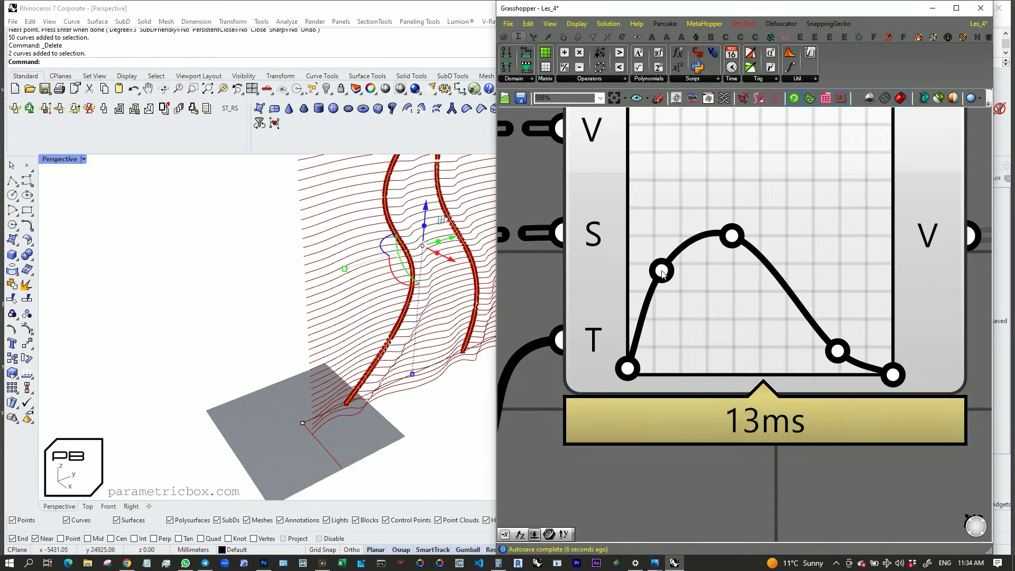
left_click_drag(732, 297, 737, 287)
scroll(304, 328, "down", 5)
scroll(317, 344, "up", 3)
right_click_drag(359, 362, 383, 368)
scroll(385, 369, "up", 5)
scroll(385, 369, "up", 5)
scroll(698, 358, "down", 9)
scroll(812, 154, "up", 3)
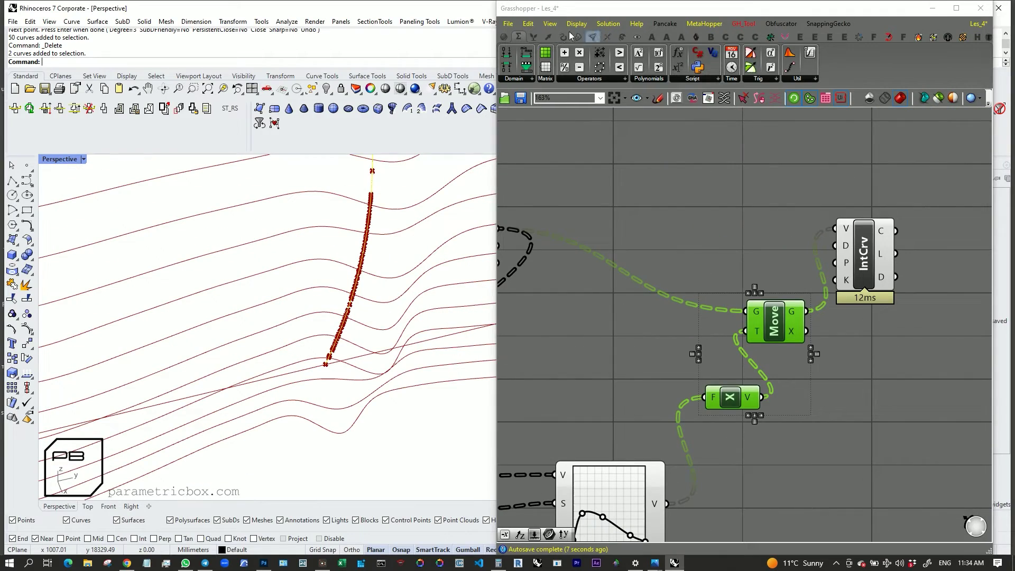
Step: Replace the Interpolate component with a Nurbs Curve component fed by the moved points
left_click(564, 37)
left_click(781, 160)
left_click(863, 253)
key("Delete")
left_click_drag(782, 175, 852, 202)
Step: Set the Divide Curve count to 53
scroll(360, 248, "down", 3)
right_click_drag(364, 233, 471, 222)
scroll(793, 322, "down", 6)
scroll(701, 315, "up", 8)
left_click_drag(701, 326, 715, 326)
scroll(299, 364, "down", 5)
right_click_drag(300, 364, 220, 200)
scroll(200, 234, "down", 5)
scroll(324, 182, "up", 7)
right_click_drag(324, 182, 233, 290)
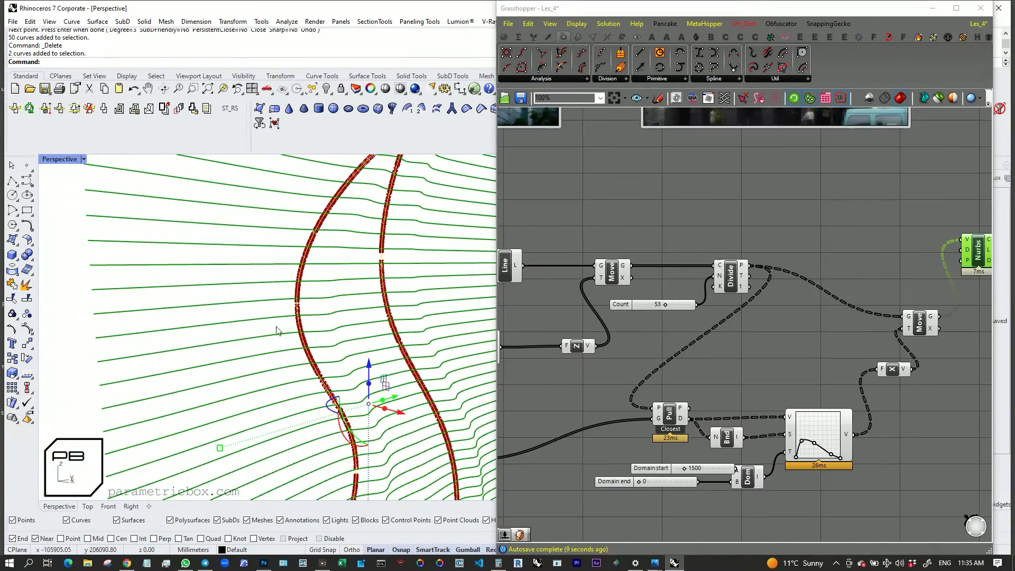
right_click_drag(329, 397, 331, 333)
Step: Swap the sliders on the Rich Graph's target domain so it runs from 0 to 1096, checking the displacement in the Top view
double_click(63, 158)
double_click(55, 159)
scroll(206, 328, "down", 15)
scroll(231, 249, "up", 8)
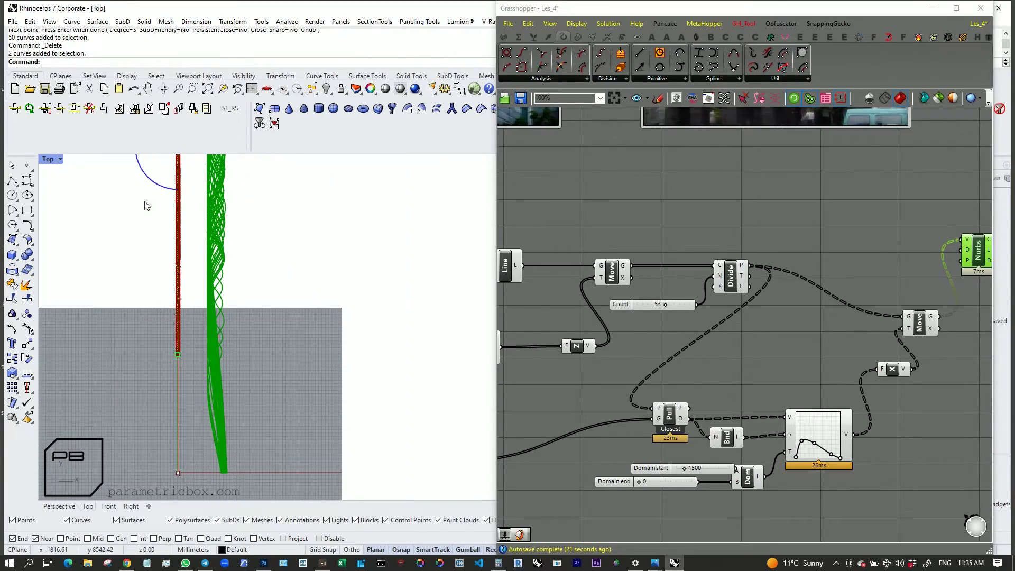
scroll(686, 471, "up", 8)
left_click_drag(684, 468, 683, 468)
left_click_drag(667, 408, 665, 408)
scroll(783, 366, "down", 3)
left_click_drag(791, 382, 842, 428)
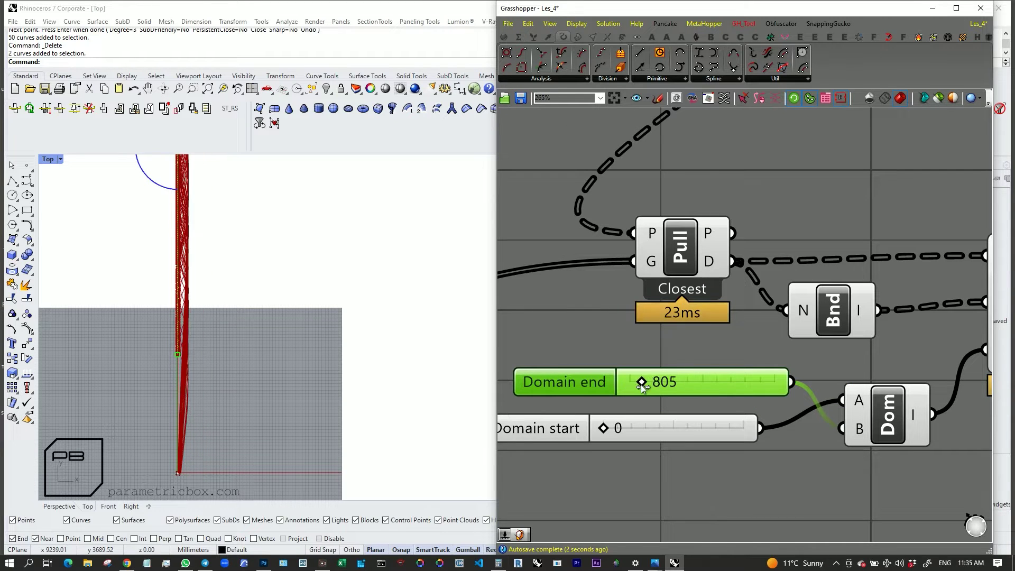
scroll(641, 388, "down", 4)
right_click_drag(642, 387, 456, 378)
double_click(48, 159)
double_click(290, 159)
right_click_drag(375, 166, 319, 289)
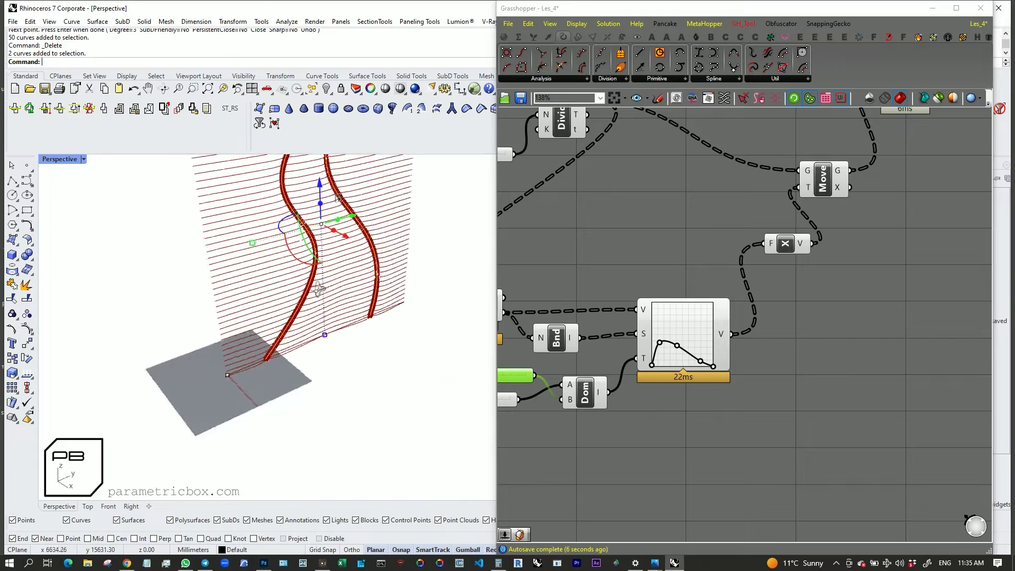
Step: Reshape the Rich Graph to a steep early peak followed by a gradual decline
scroll(320, 290, "up", 5)
scroll(642, 344, "up", 9)
left_click_drag(806, 354, 766, 405)
left_click_drag(777, 323, 721, 249)
left_click_drag(765, 401, 803, 300)
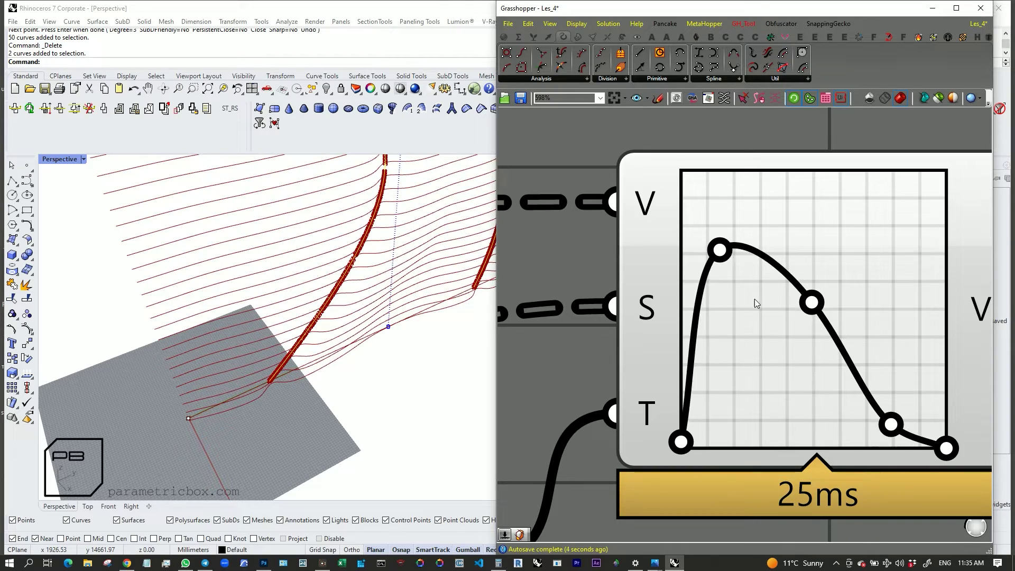
Step: Reshape the Rich Graph into a decaying curve that starts at the maximum, falls steeply and flattens toward the end
left_click_drag(720, 251, 768, 369)
left_click_drag(681, 441, 668, 179)
left_click_drag(768, 374, 701, 285)
left_click_drag(812, 302, 776, 410)
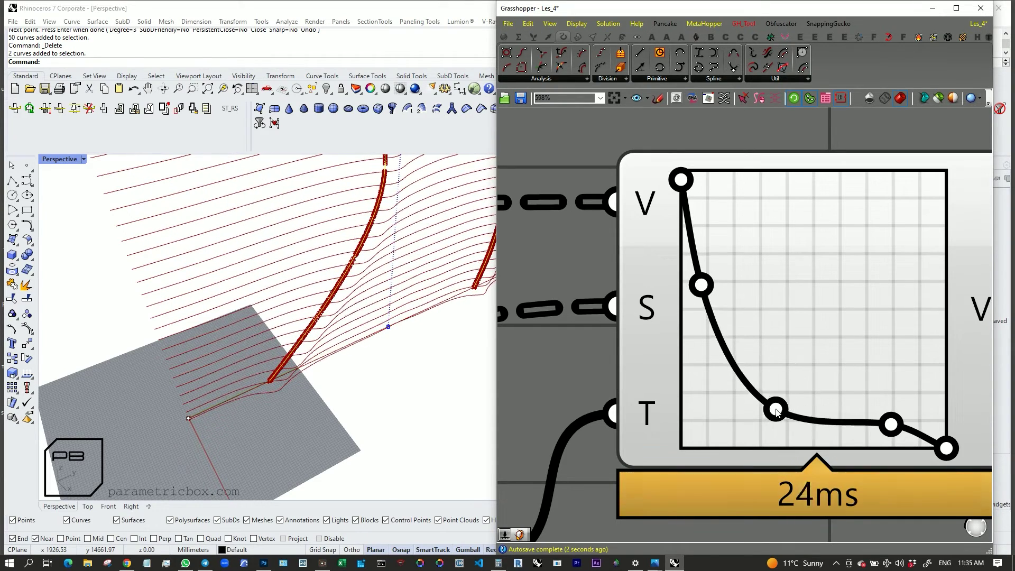
left_click_drag(880, 422, 857, 420)
mouse_move(756, 366)
left_mouse_down()
mouse_move(754, 353)
mouse_move(750, 372)
left_mouse_up()
Step: Examine the displaced curves around both attractors and compare them with the reference facade images
scroll(344, 264, "down", 6)
right_click_drag(367, 252, 344, 340)
scroll(364, 343, "up", 5)
right_click_drag(416, 347, 226, 294)
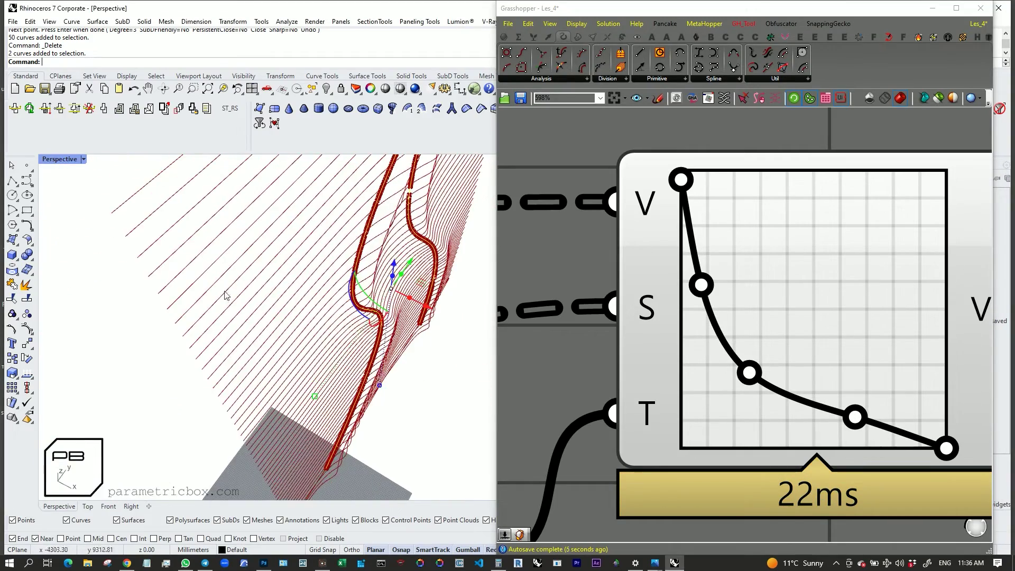
double_click(59, 159)
right_click_drag(133, 246, 189, 370)
scroll(170, 210, "down", 2)
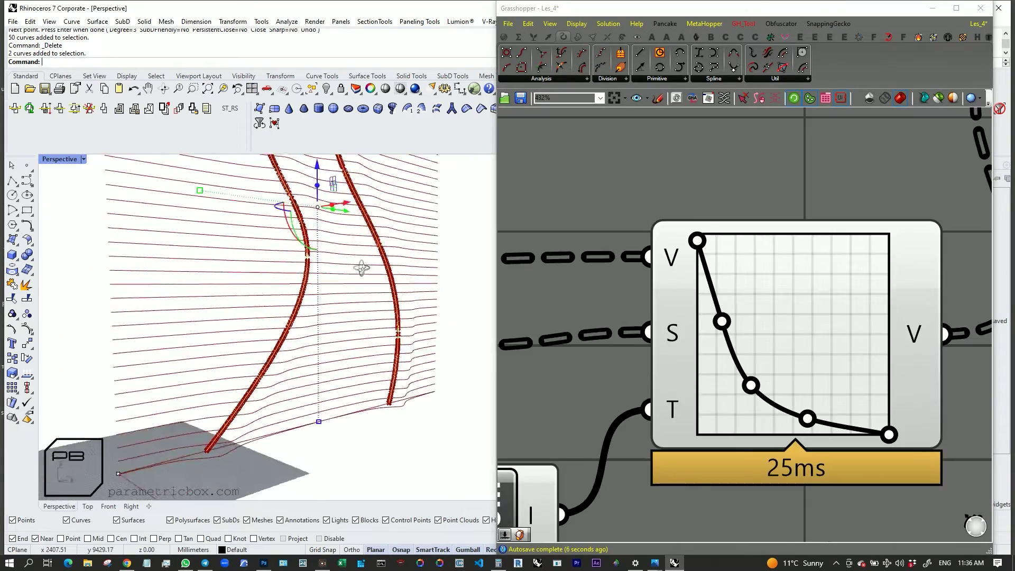
scroll(761, 317, "down", 10)
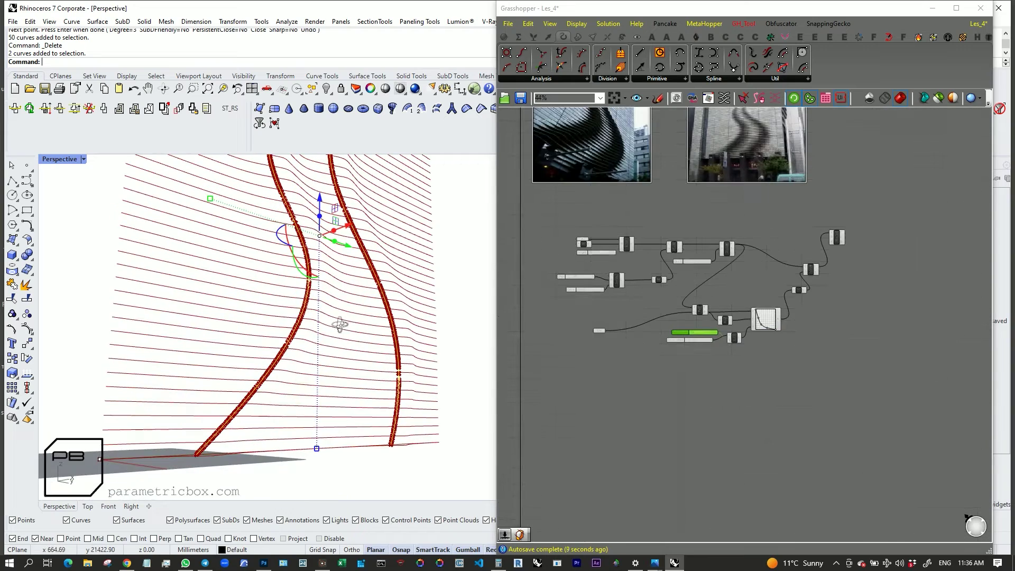
right_click_drag(581, 138, 671, 299)
scroll(648, 258, "up", 3)
scroll(735, 254, "down", 6)
scroll(401, 375, "up", 3)
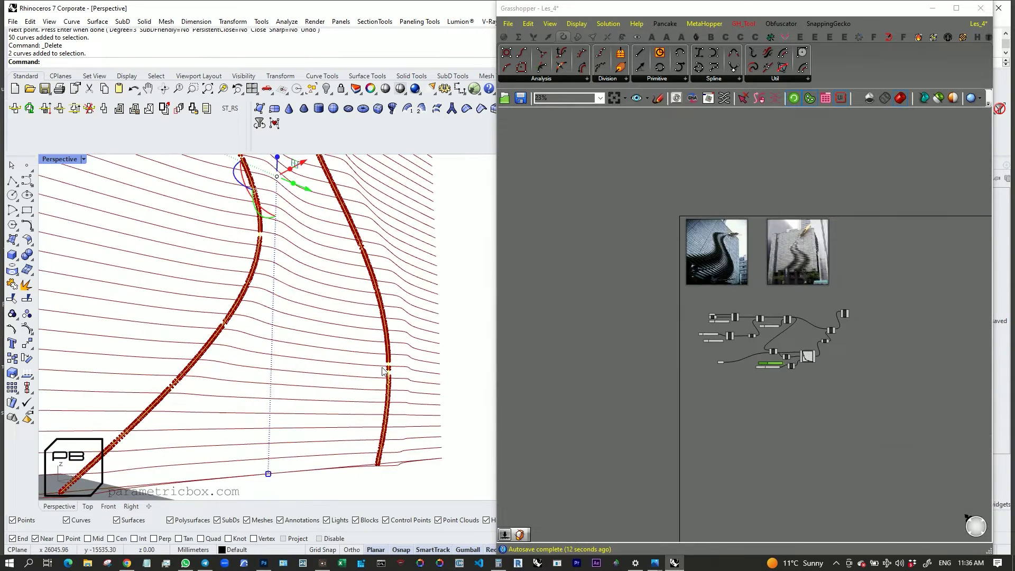
scroll(383, 372, "down", 2)
scroll(773, 403, "up", 8)
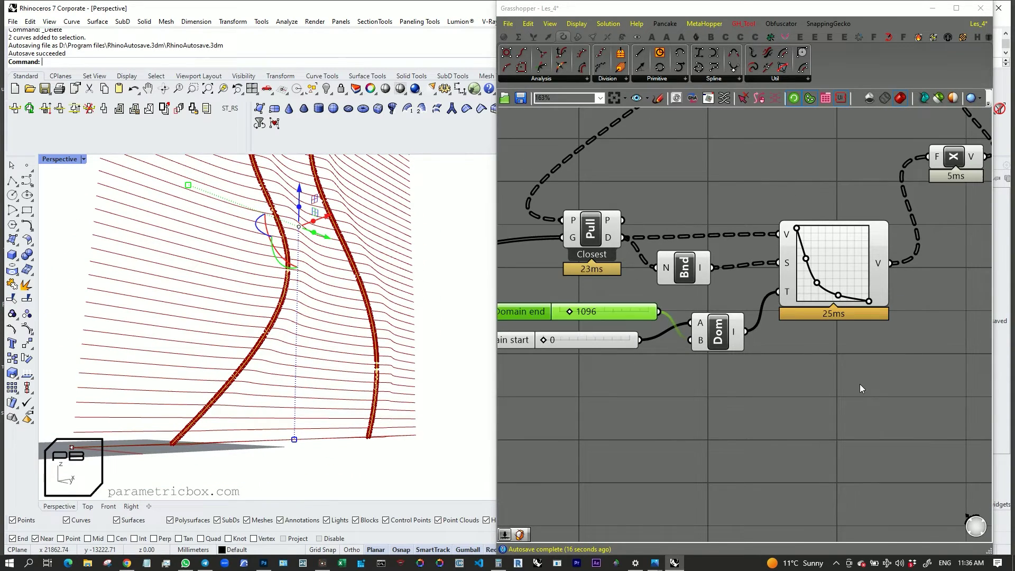
Step: Add a Multiplication component and a Range component below the Rich Graph
double_click(859, 388)
type("*")
key("Return")
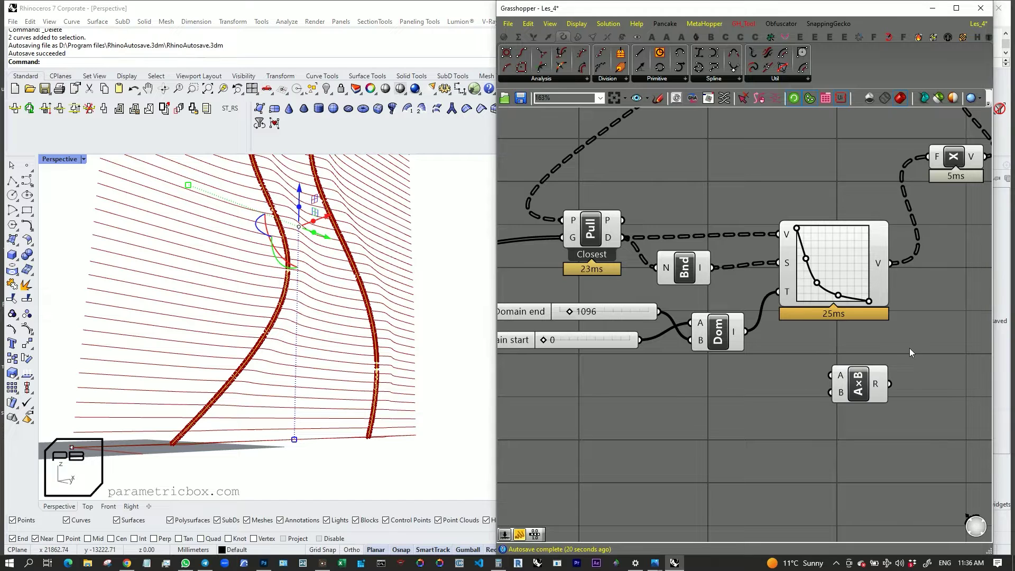
double_click(648, 445)
type("rang")
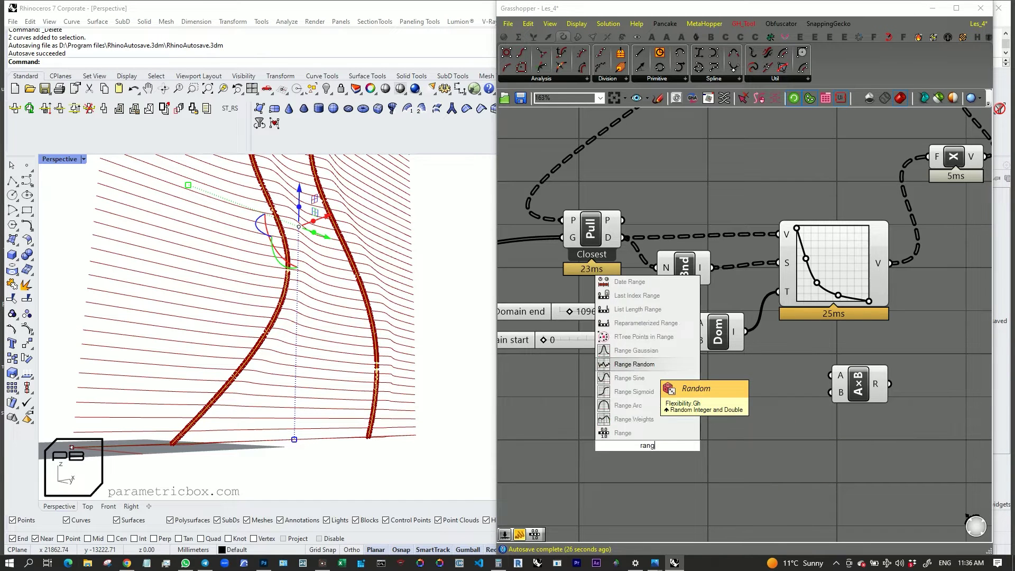
left_click(642, 434)
Step: Drive the Range's steps input from the Series' count slider
scroll(803, 391, "down", 4)
scroll(724, 307, "up", 4)
scroll(684, 322, "down", 2)
right_click_drag(779, 305, 643, 224)
left_click_drag(834, 466, 810, 441)
scroll(810, 441, "up", 5)
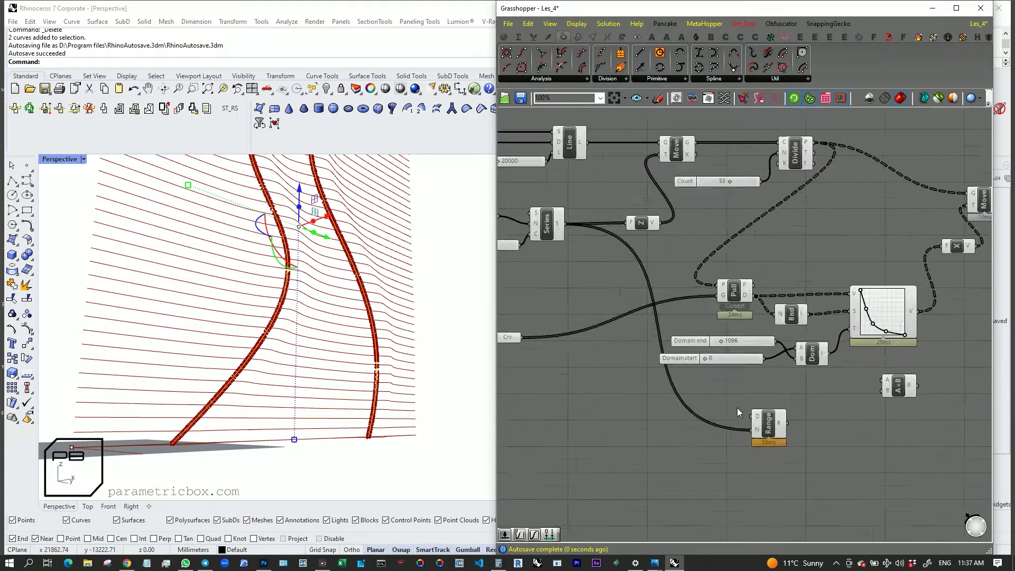
scroll(784, 411, "down", 5)
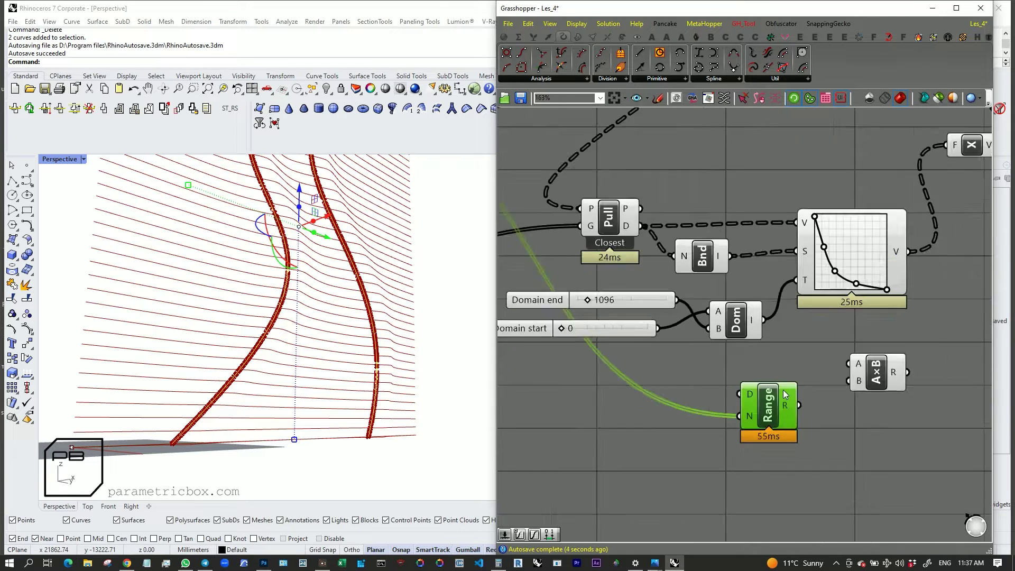
scroll(673, 330, "up", 3)
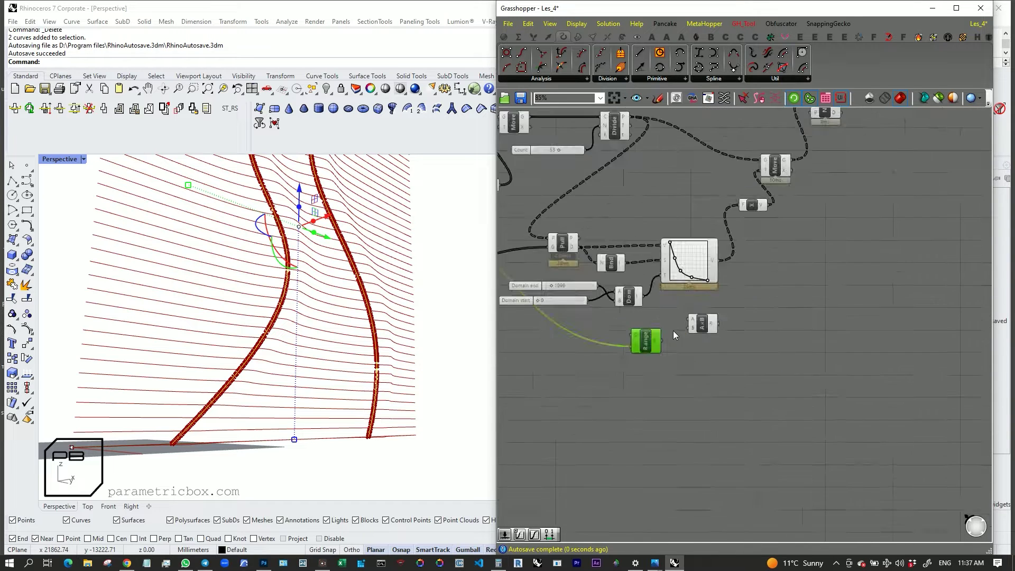
Step: Apply the expression x-1 to the Range's steps input and graft its output
mouse_move(659, 349)
right_click(627, 353)
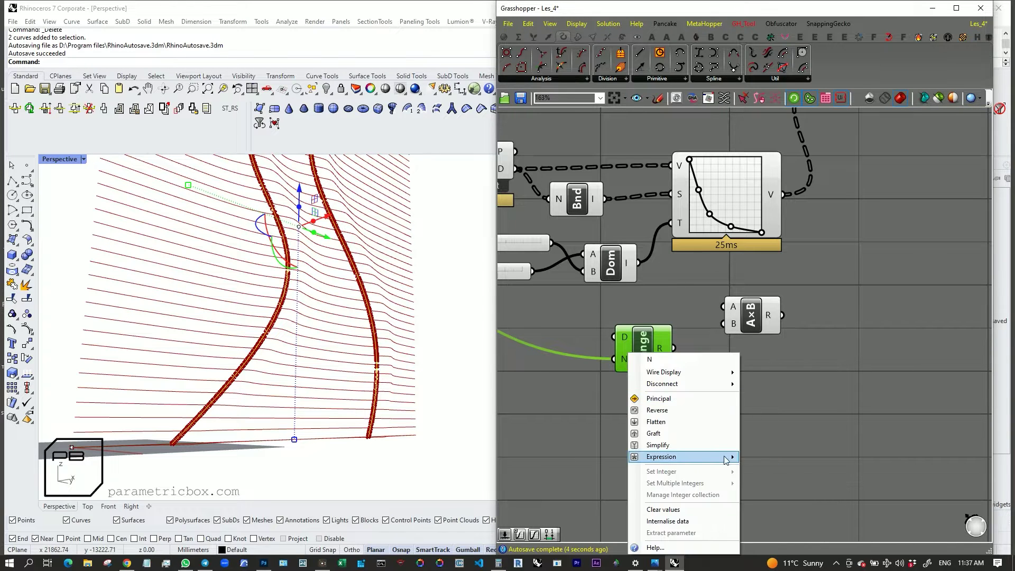
mouse_move(666, 457)
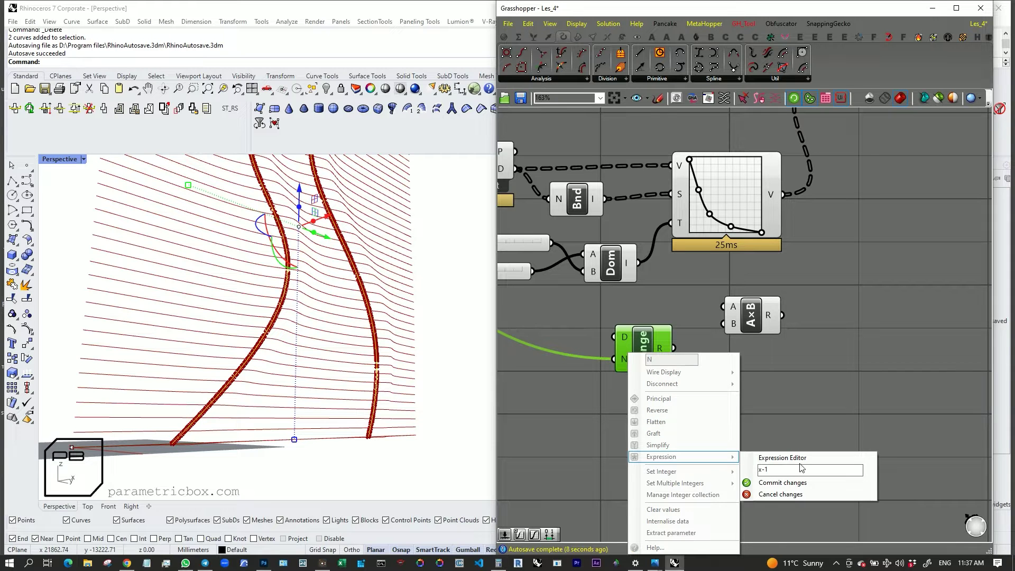
left_click(750, 483)
right_click(666, 352)
left_click(696, 407)
Step: Multiply the Rich Graph's values by the grafted Range and feed the product to the Unit X factor
left_click_drag(750, 315, 913, 254)
left_click_drag(783, 194, 843, 231)
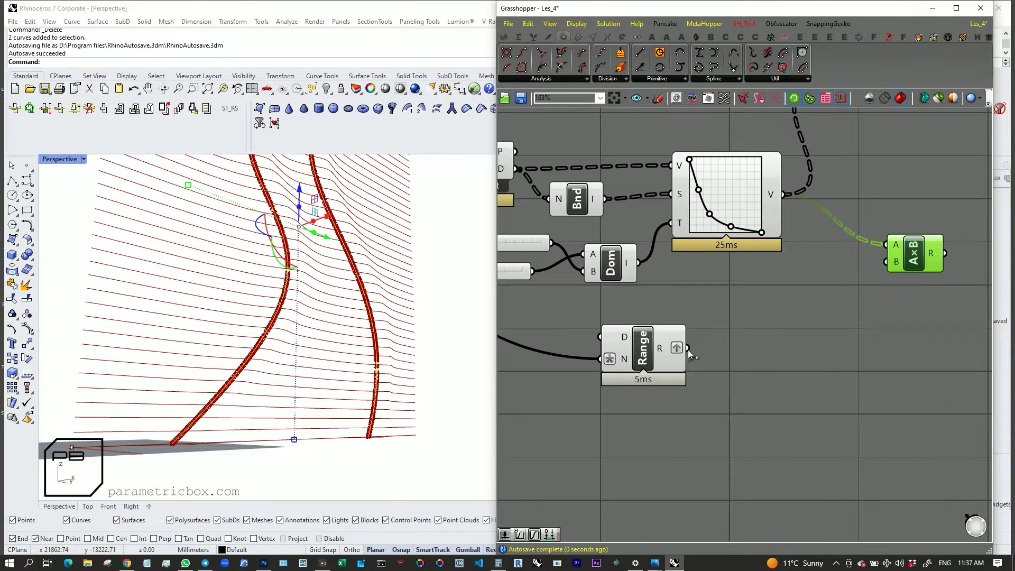
left_click_drag(688, 350, 886, 261)
scroll(905, 245, "down", 6)
scroll(908, 242, "up", 5)
left_click_drag(717, 360, 611, 219)
scroll(308, 326, "down", 4)
right_click_drag(309, 327, 290, 430, "shift")
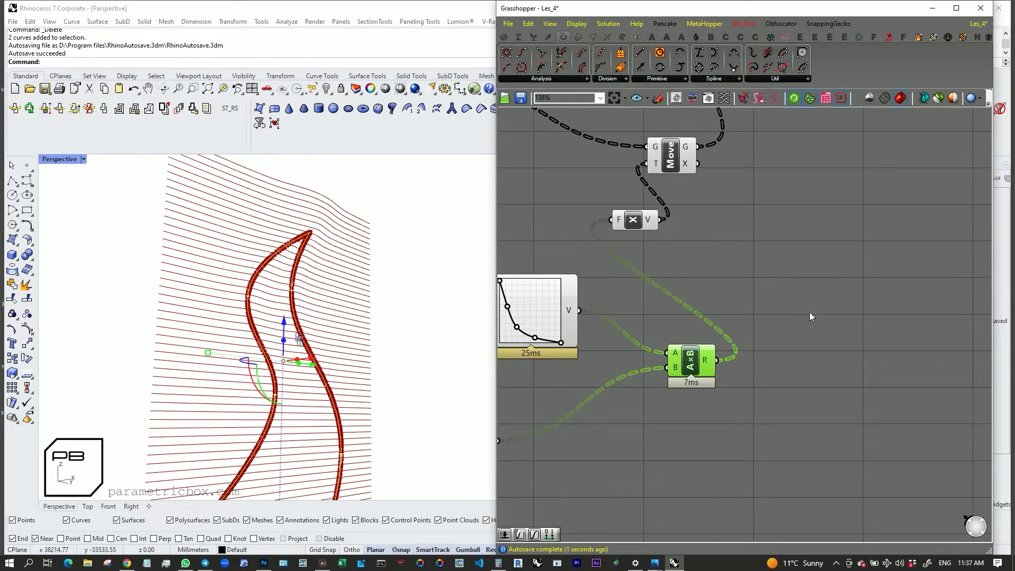
Step: Make room beside the Range and place a copy of the Construct Domain and its two sliders below the originals
right_click_drag(660, 338, 857, 286)
left_click_drag(658, 389, 750, 390)
right_click_drag(640, 294, 729, 315)
left_click_drag(743, 312, 623, 364)
key("ctrl+c")
key("ctrl+v")
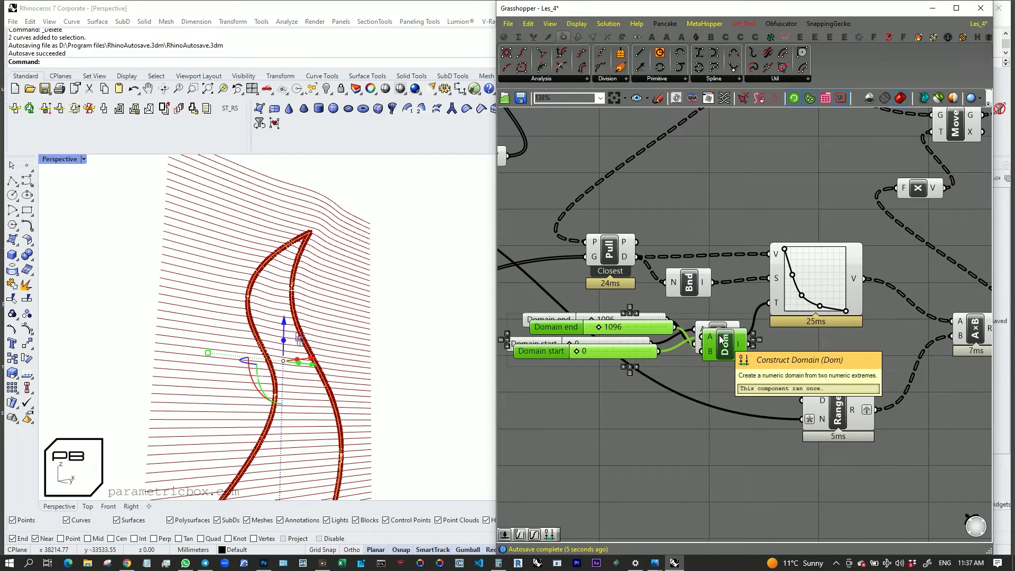
left_click_drag(722, 340, 715, 428, "alt")
Step: Replace one copied slider with a new one set to 1 and feed a domain from 1 to 0 into the Range
double_click(594, 400)
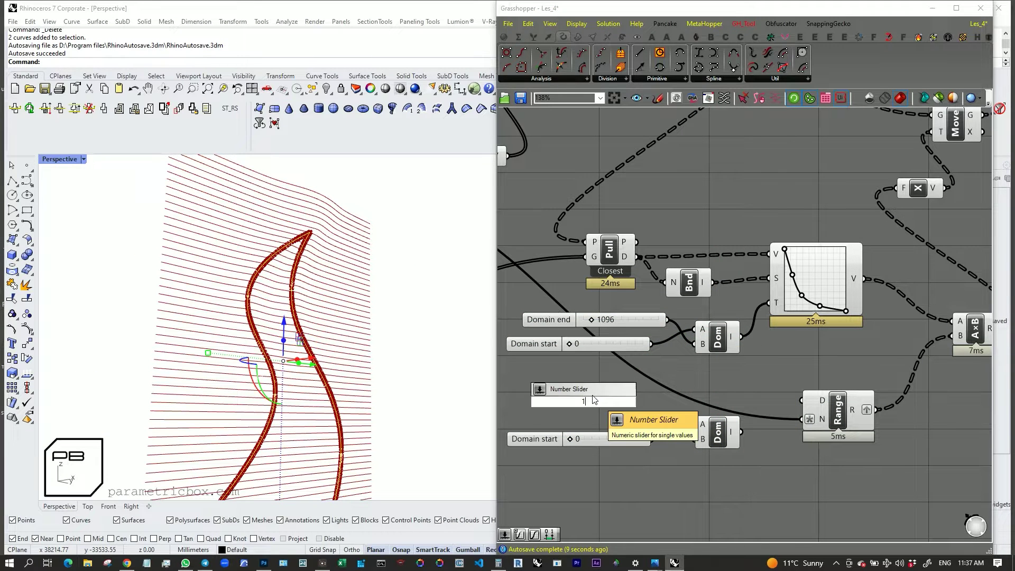
type("1")
key("Return")
scroll(693, 433, "up", 2)
left_click_drag(702, 423, 705, 421)
scroll(709, 396, "down", 1)
left_click_drag(729, 383, 780, 357)
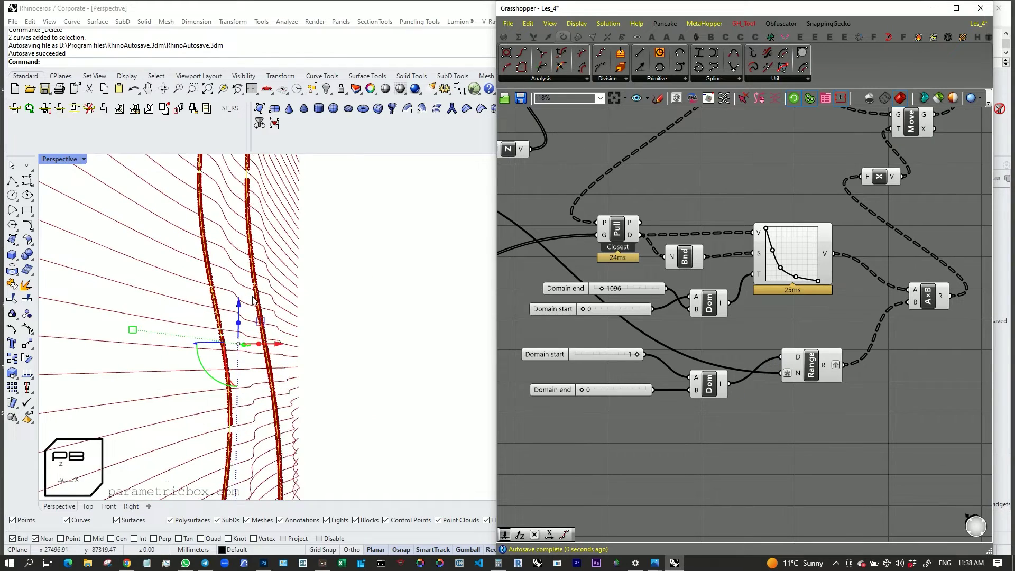
right_click_drag(222, 166, 282, 206)
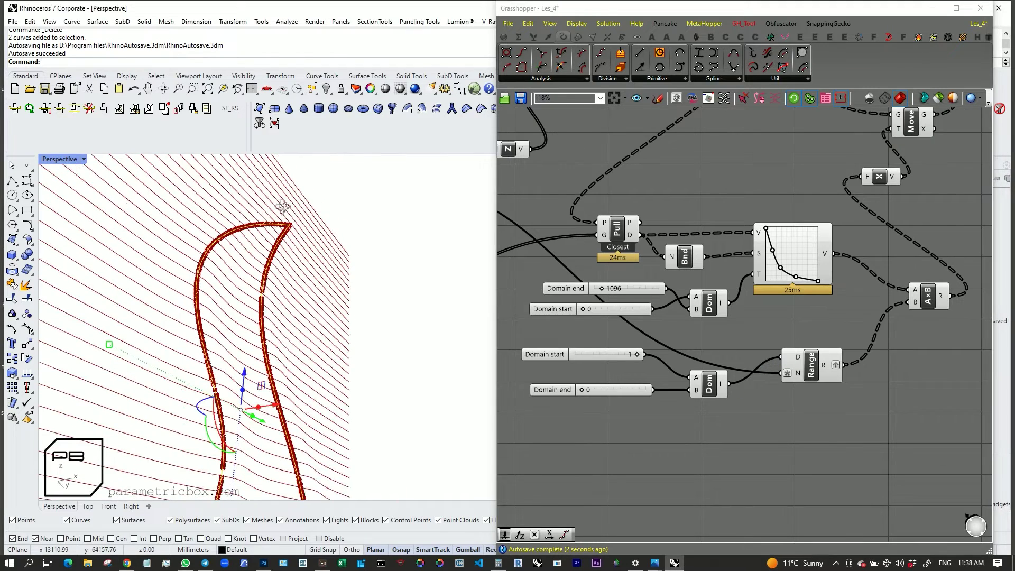
scroll(756, 303, "down", 6)
Step: Duplicate the Nurbs Curve component above the original and feed the copy with the unmoved Divide Curve points
scroll(846, 214, "up", 8)
left_click_drag(821, 198, 831, 239)
scroll(830, 321, "down", 5)
scroll(846, 328, "up", 3)
scroll(795, 250, "down", 3)
scroll(670, 258, "up", 3)
left_click_drag(669, 264, 940, 229)
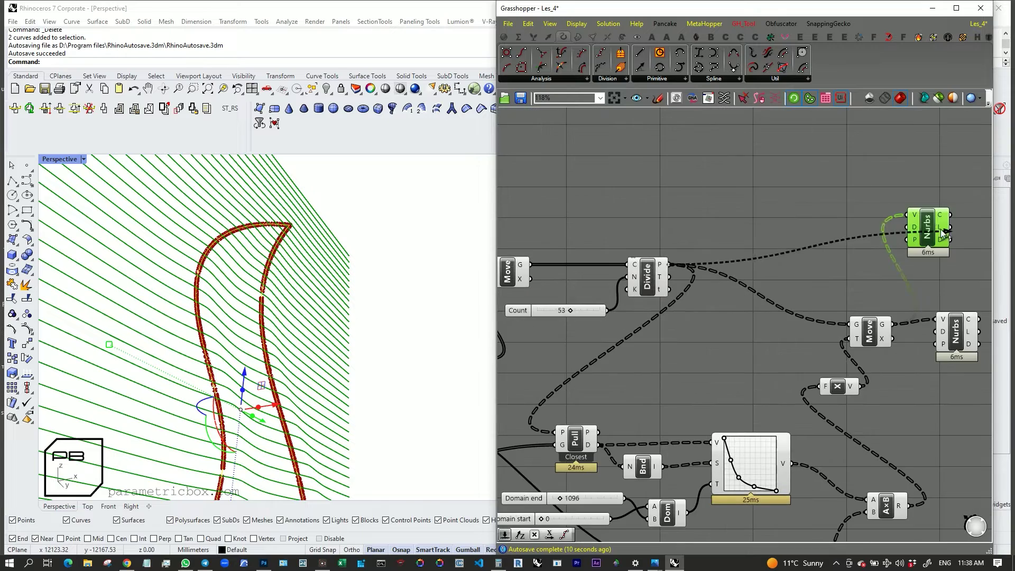
Step: Add a Ruled Surface component and feed it the unmoved and the displaced Nurbs curves as A and B
right_click_drag(808, 226, 581, 189)
double_click(814, 218)
type("rul")
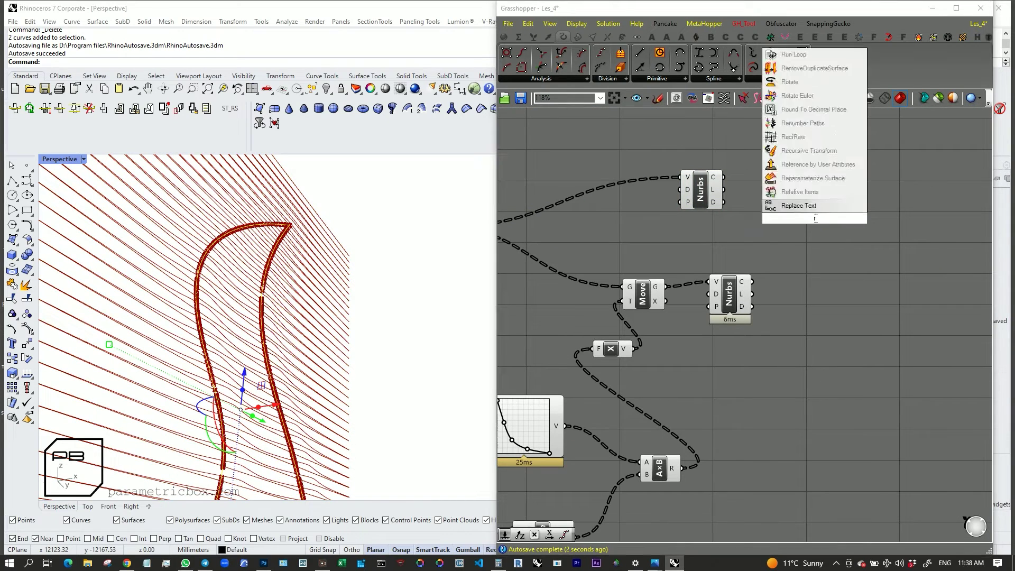
left_click(803, 171)
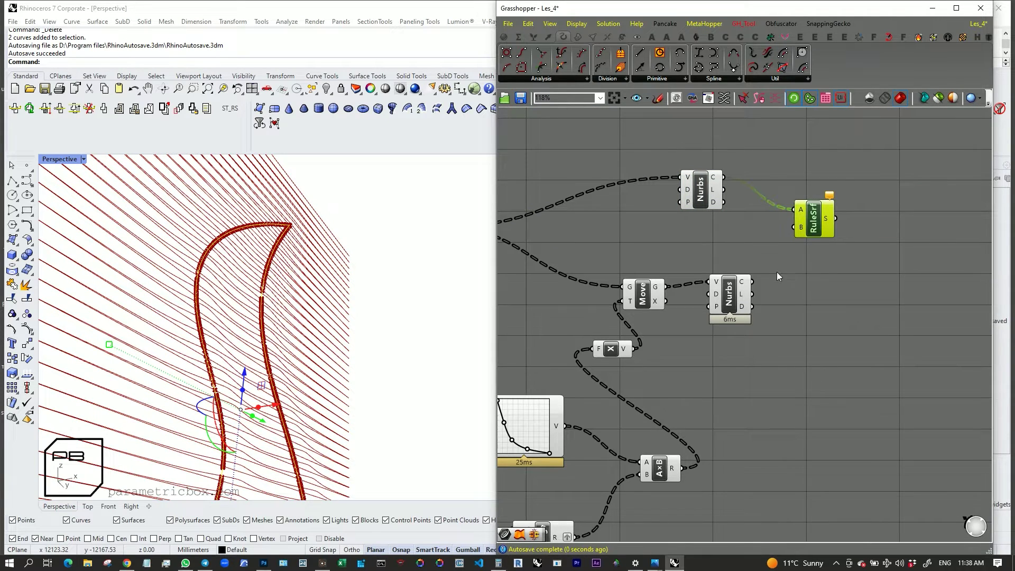
left_click_drag(791, 229, 795, 227)
left_click_drag(824, 222, 826, 219)
Step: Examine the ruled louvres in the viewport and the numeric settings of the slider feeding the Range's domain
scroll(274, 322, "down", 5)
right_click_drag(296, 317, 292, 294)
scroll(275, 292, "up", 6)
scroll(807, 346, "down", 5)
scroll(648, 414, "up", 9)
scroll(618, 412, "down", 3)
scroll(621, 408, "up", 1)
double_click(572, 436)
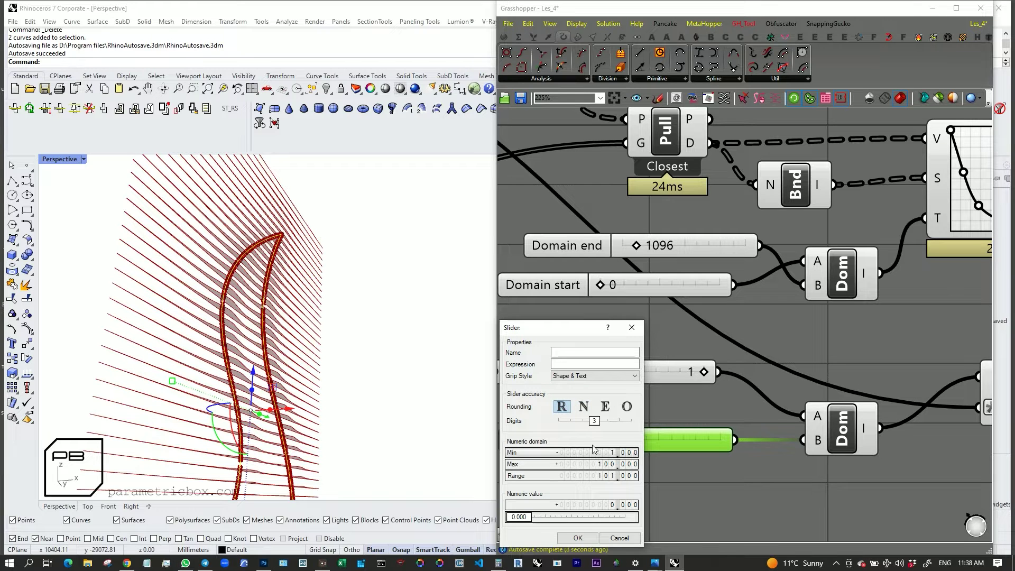
left_click(577, 538)
scroll(588, 407, "down", 5)
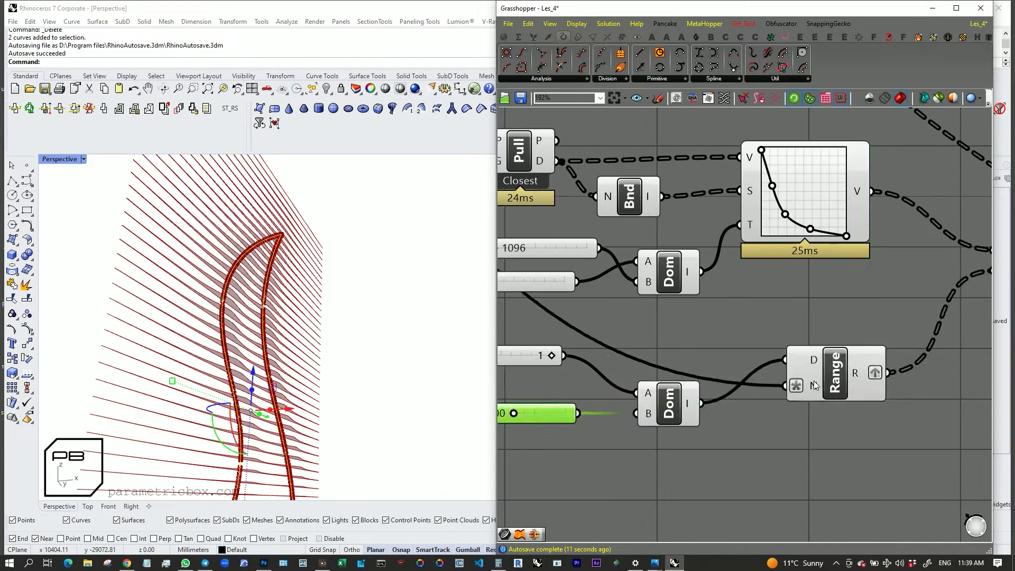
Step: Place a Graph Mapper beside the Range component
left_click(505, 36)
left_click(705, 79)
left_click(709, 205)
left_click(829, 347)
Step: Remove the graft from the Range output and graft the Multiplication's B input instead
scroll(805, 362, "up", 6)
scroll(714, 345, "down", 2)
scroll(708, 347, "up", 2)
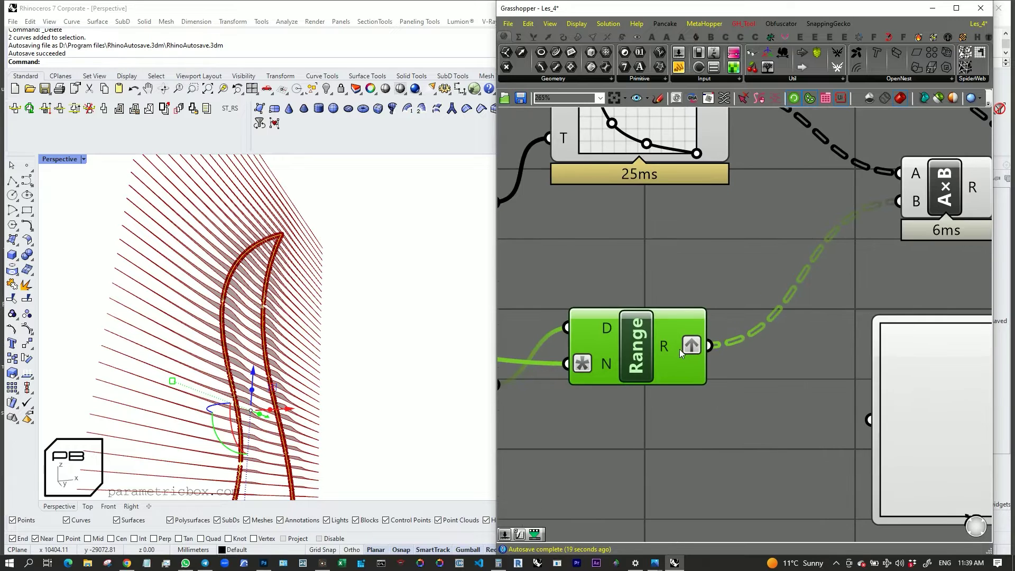
scroll(682, 348, "down", 2)
right_click(685, 347)
right_click(819, 255)
left_click(845, 334)
right_click(678, 346)
left_click(703, 402)
Step: Route the Range through the Graph Mapper into the Multiplication's B input and set the graph type to Bezier
scroll(714, 375, "down", 3)
left_click_drag(678, 347, 712, 370)
scroll(815, 391, "up", 3)
right_click(704, 367)
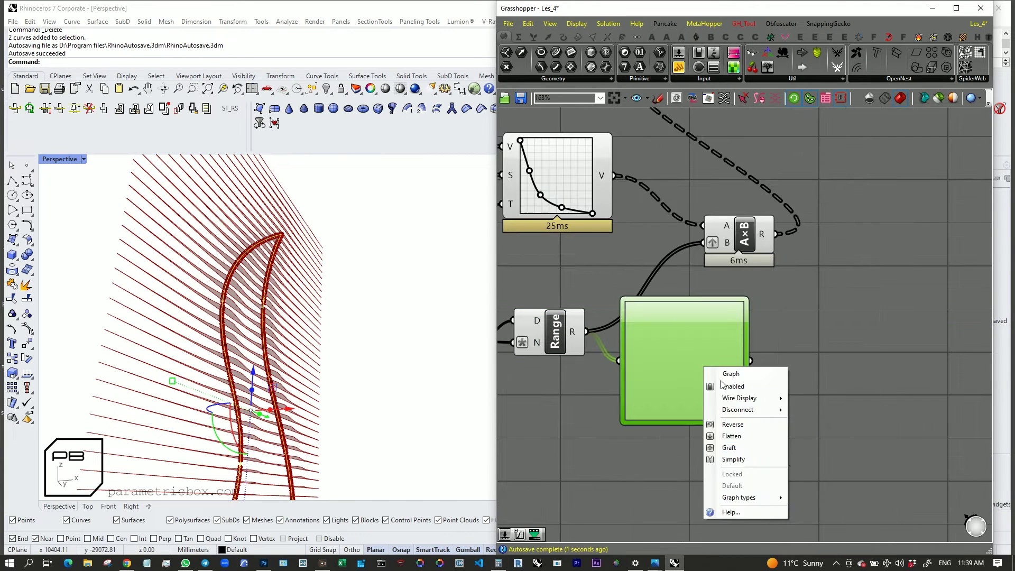
mouse_move(770, 497)
left_click(834, 347)
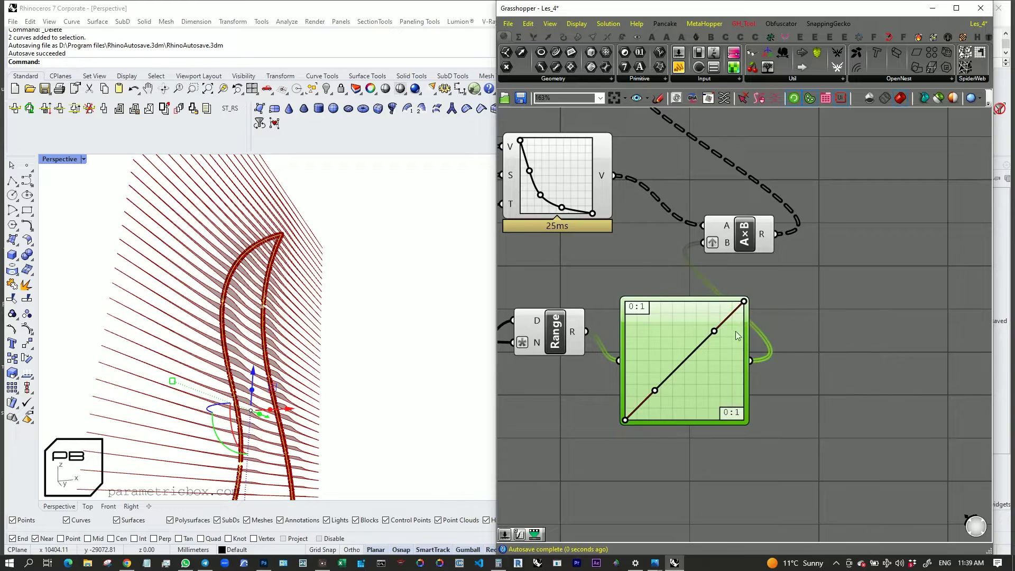
Step: Shape the Bezier graph into a rising curve with a gentle middle and a steep end by moving its handles
scroll(734, 331, "up", 2)
left_click_drag(706, 330, 748, 355)
left_click_drag(622, 414, 581, 400)
scroll(127, 312, "down", 5)
scroll(111, 444, "up", 5)
left_click_drag(745, 352, 756, 499)
scroll(174, 364, "down", 3)
scroll(175, 364, "up", 5)
scroll(714, 335, "up", 2)
scroll(665, 371, "down", 3)
right_click_drag(595, 350, 645, 357)
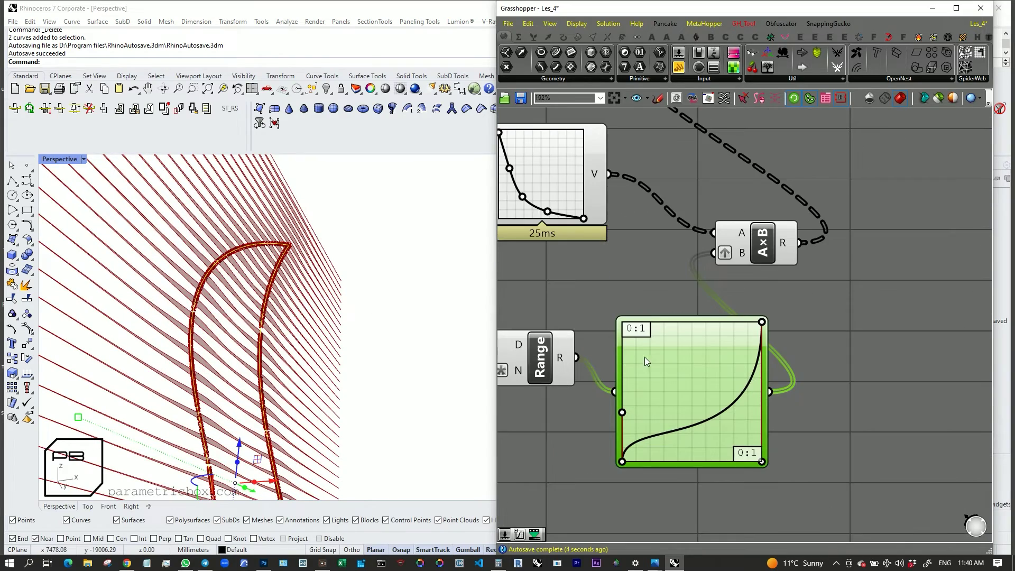
Step: Swap the Range domain's inputs so it runs from 0 to 1, and flip the Bezier graph so that it descends
right_click_drag(307, 280, 281, 276)
scroll(305, 254, "down", 6)
scroll(735, 325, "down", 3)
scroll(661, 340, "up", 3)
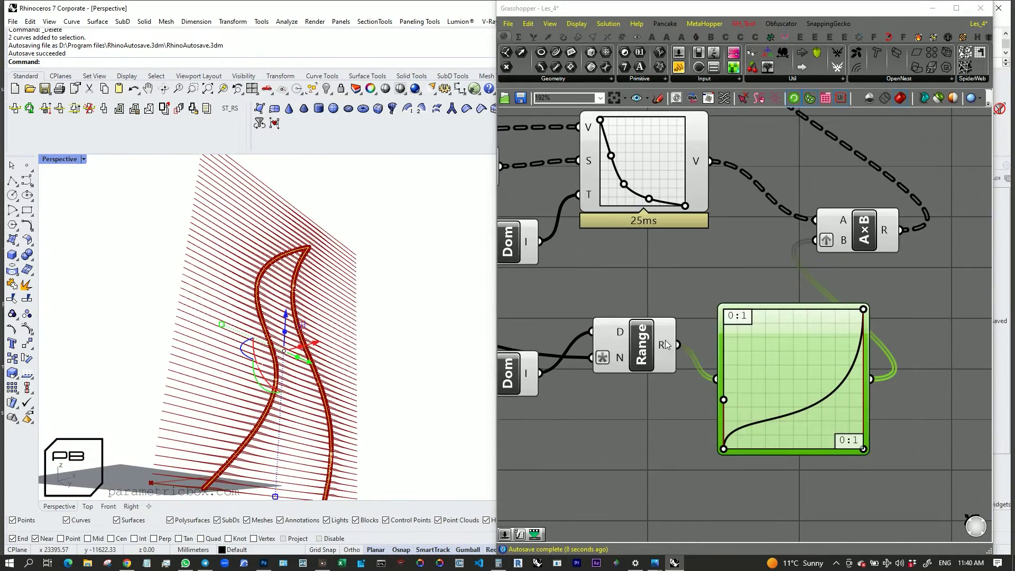
scroll(666, 341, "down", 3)
scroll(782, 370, "down", 2)
scroll(628, 371, "up", 2)
left_click_drag(545, 374, 585, 361)
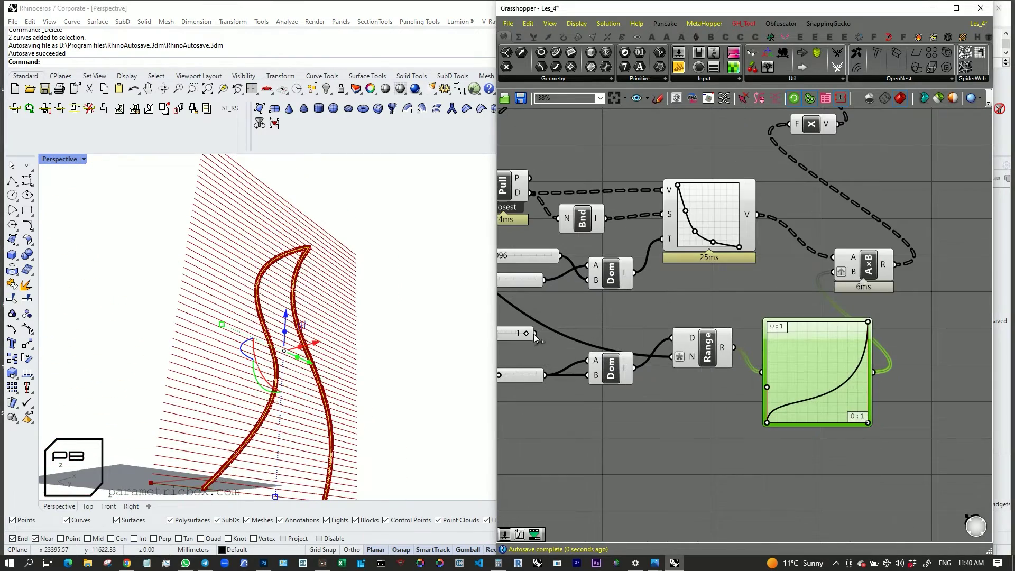
left_click_drag(535, 333, 580, 376)
left_click_drag(767, 422, 767, 321)
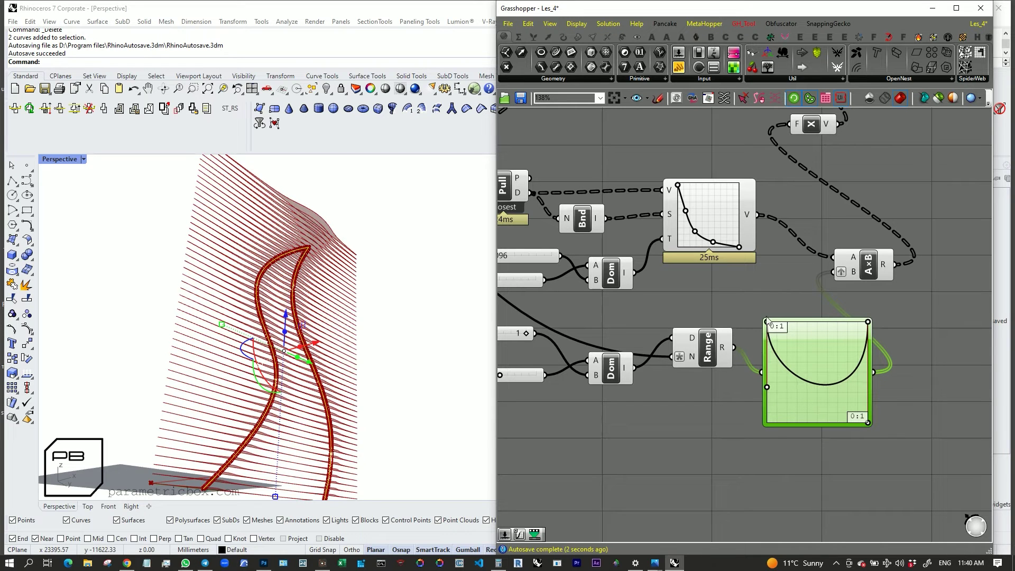
left_click_drag(868, 320, 877, 445)
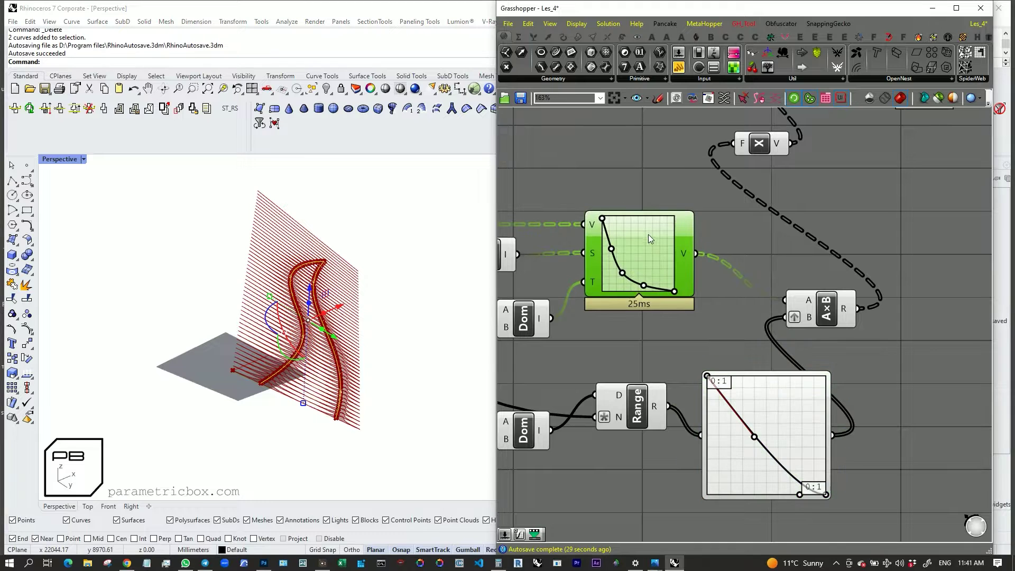
Step: Copy the Rich Graph below the original, feed its values from the Range, and delete the Graph Mapper
key("ctrl+c")
key("ctrl+v")
scroll(718, 389, "down", 4)
left_click_drag(644, 236, 703, 427)
scroll(719, 394, "up", 2)
left_click(746, 311)
key("Delete")
scroll(635, 282, "up", 3)
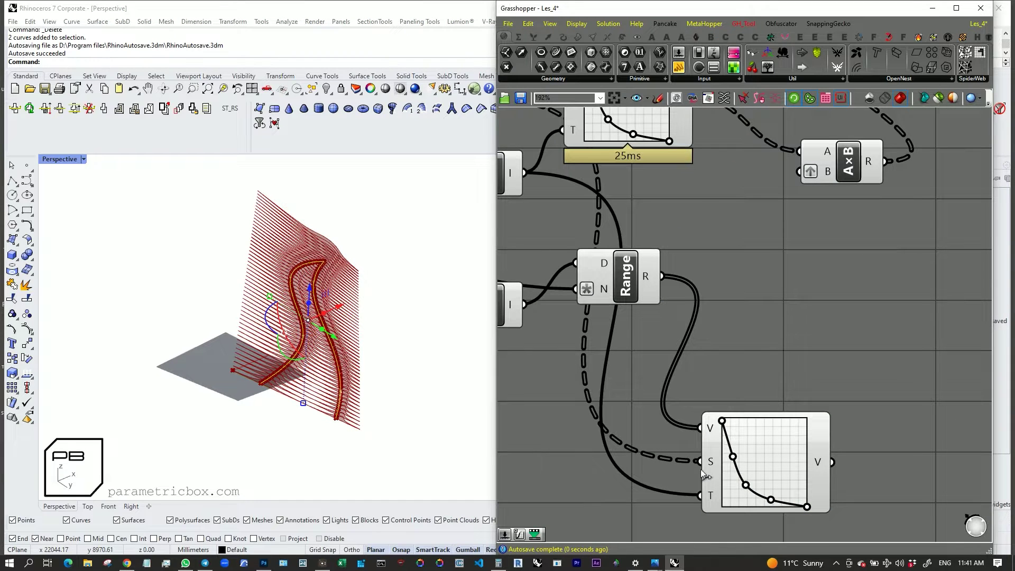
Step: Disconnect the copied graph's source and target domains and feed its output to the Multiplication's B input
right_click(708, 460)
mouse_move(819, 395)
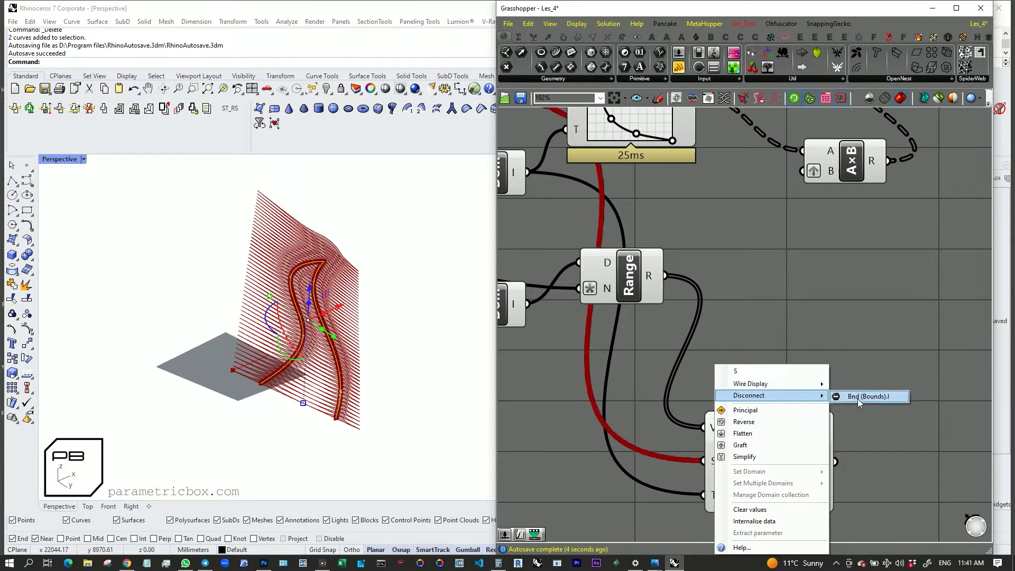
left_click(860, 395)
right_click(711, 495)
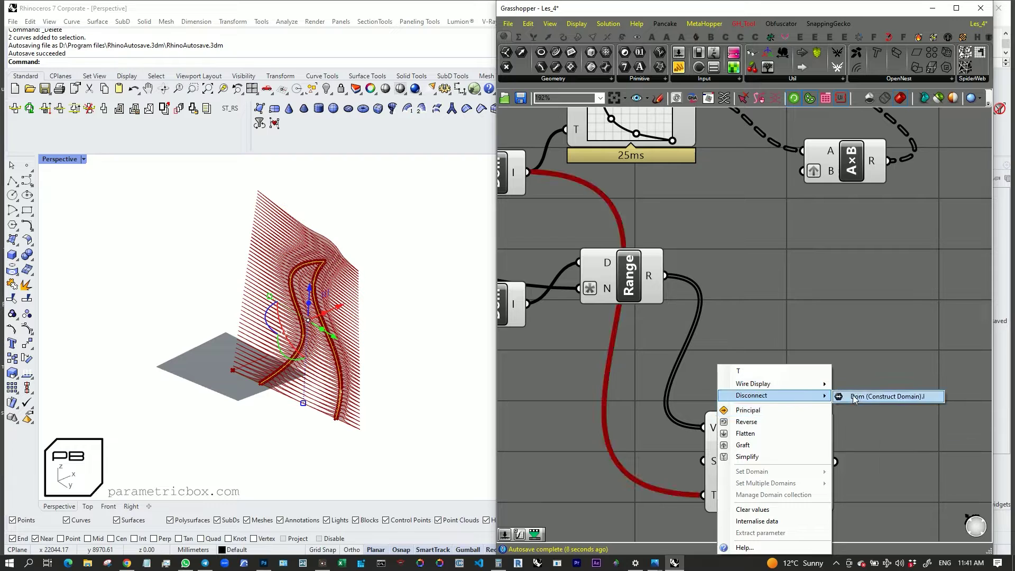
left_click(867, 396)
left_click_drag(836, 462, 802, 172)
scroll(774, 473, "up", 2)
Step: Reshape the copied graph into a gradual, nearly even descent by moving its three inner points
left_click_drag(747, 445, 798, 327)
scroll(753, 350, "up", 3)
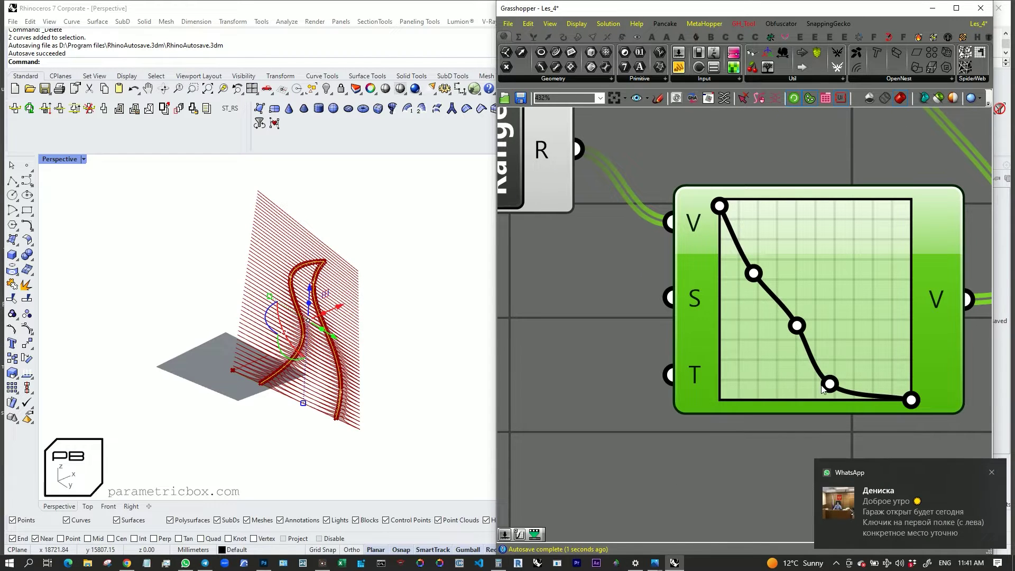
left_click_drag(823, 387, 840, 364)
left_click_drag(797, 326, 813, 314)
scroll(333, 288, "up", 6)
right_click_drag(300, 285, 307, 282)
scroll(307, 281, "up", 3)
left_click_drag(754, 273, 750, 237)
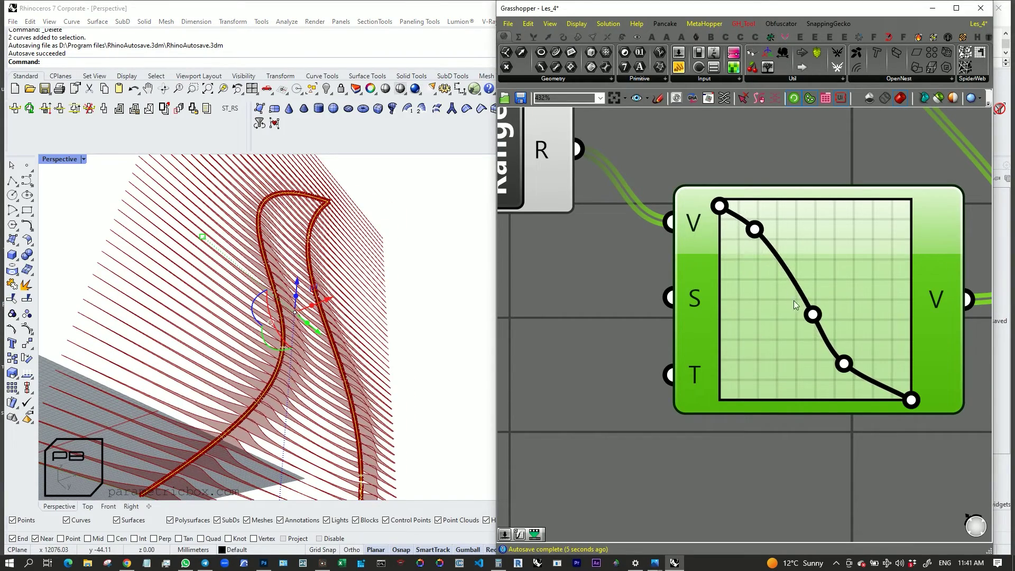
left_click_drag(813, 314, 795, 323)
mouse_move(844, 363)
left_mouse_down()
mouse_move(843, 386)
mouse_move(844, 374)
left_mouse_up()
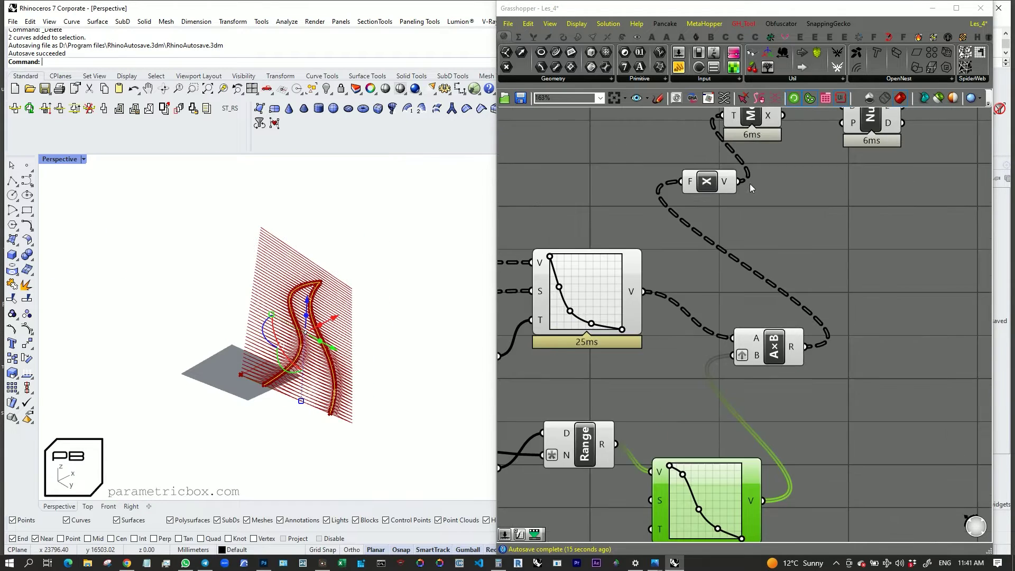
Step: Move the Multiplication component into line with the original Rich Graph that feeds it
scroll(749, 182, "down", 2)
right_click_drag(749, 183, 707, 198)
left_click_drag(722, 317, 700, 286)
scroll(687, 286, "down", 4)
right_click_drag(807, 125, 808, 154)
right_click_drag(613, 212, 708, 283)
scroll(708, 283, "down", 2)
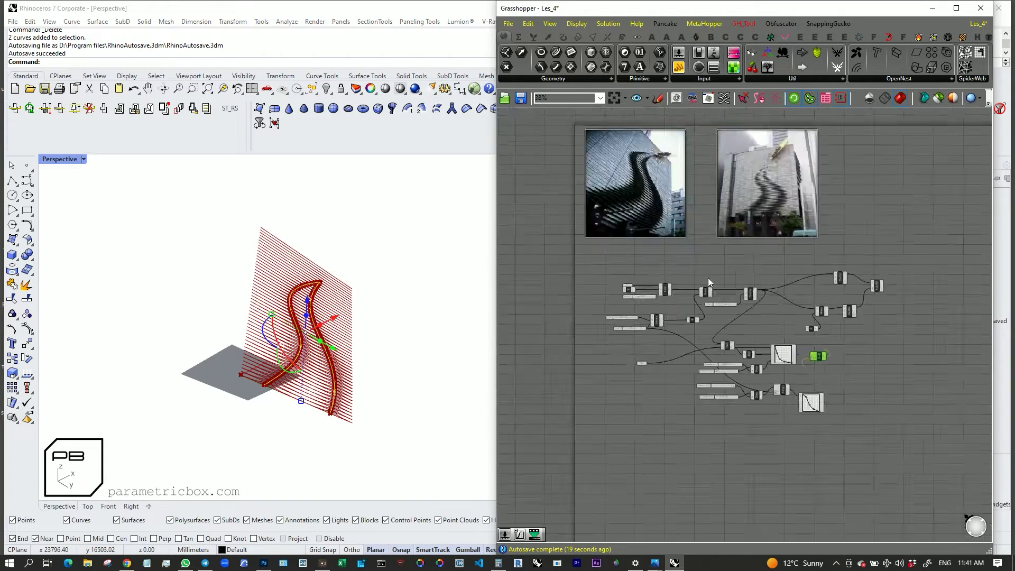
scroll(708, 283, "up", 4)
left_click(795, 347, "shift")
left_click_drag(833, 317, 820, 238)
Step: Add a Loft above the graph and feed its flattened curves input with the moved lines to make a backing surface
double_click(714, 235)
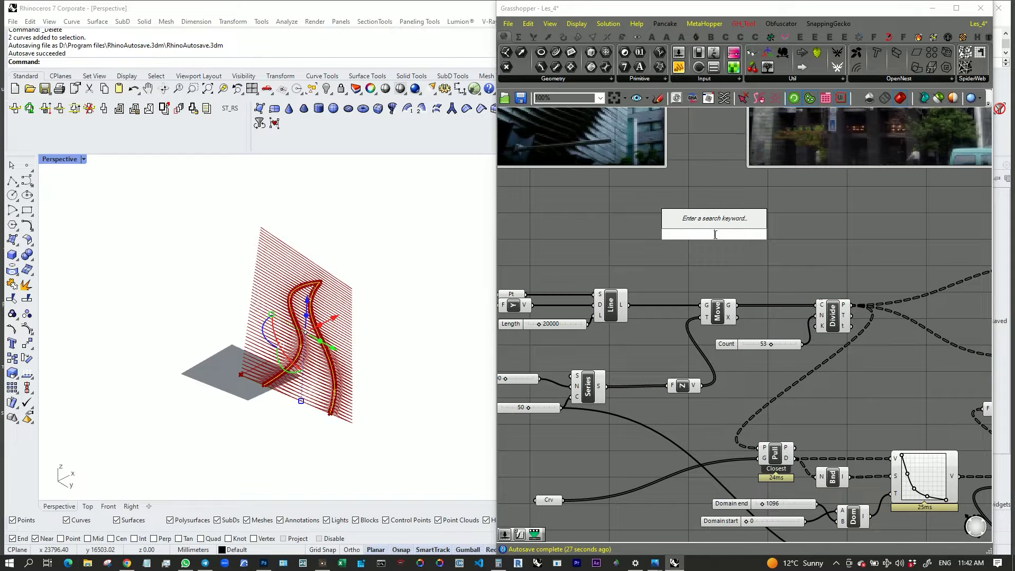
type("l")
left_click(686, 193)
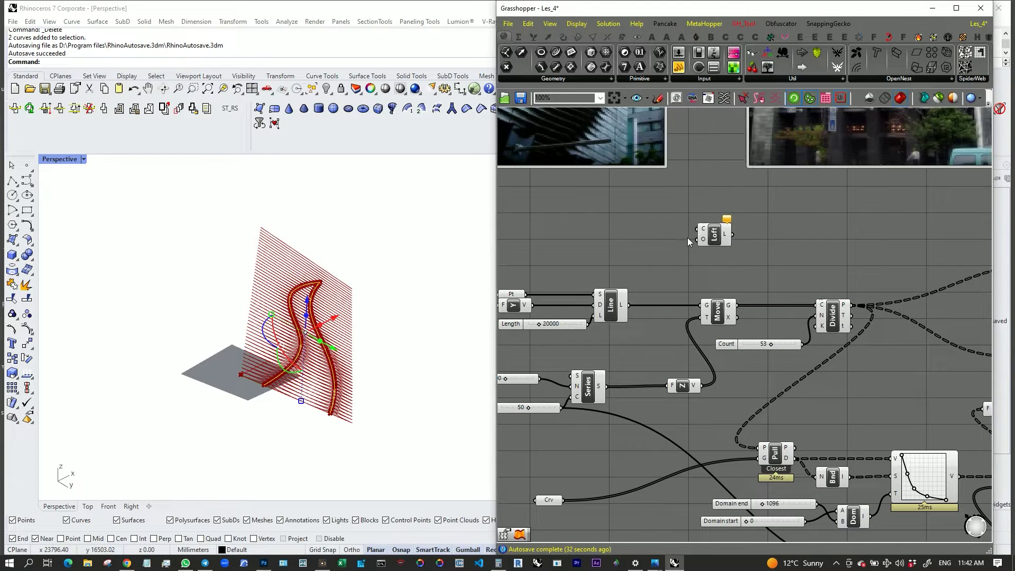
scroll(666, 227, "up", 3)
left_click_drag(771, 226, 816, 213)
scroll(713, 322, "down", 2)
right_click(761, 227)
left_click(807, 309)
right_click_drag(697, 300, 753, 290)
left_click(655, 329)
left_click_drag(807, 232, 796, 219)
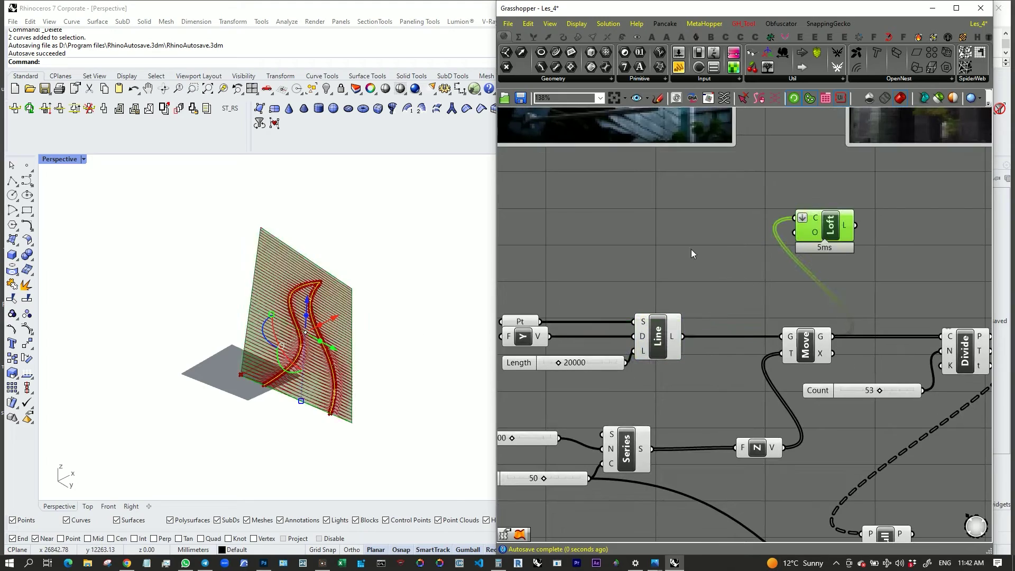
Step: Select the intermediate components from Line through Divide, Pull and the domains and turn off their preview
scroll(336, 247, "up", 8)
scroll(653, 309, "down", 9)
scroll(657, 322, "up", 3)
left_click_drag(792, 279, 655, 457)
middle_click(774, 265)
left_click(800, 243)
Step: Try deleting the attractor curves from the Rhino viewport and undo the deletion
left_click(365, 229)
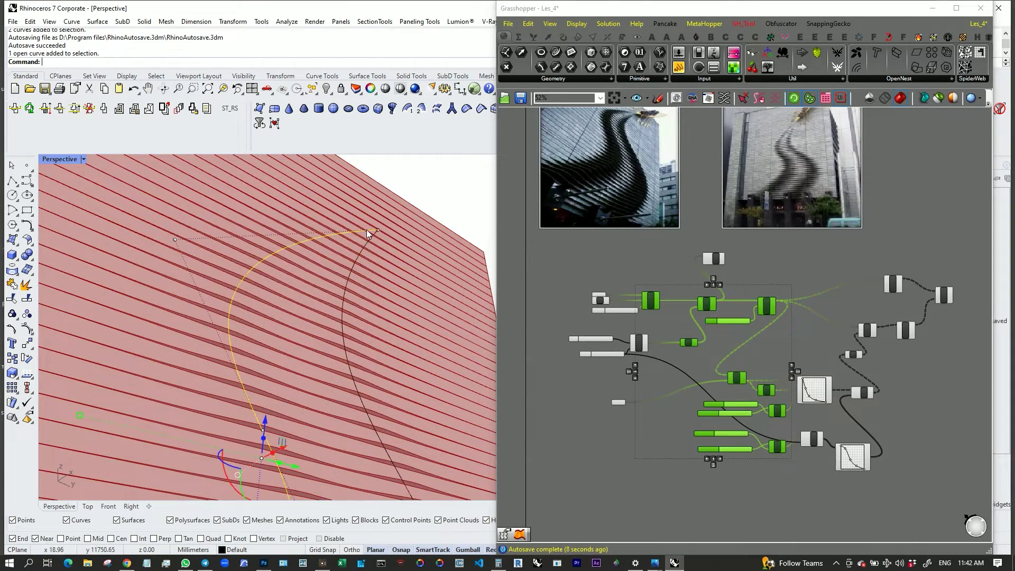
left_click(364, 240)
key("Delete")
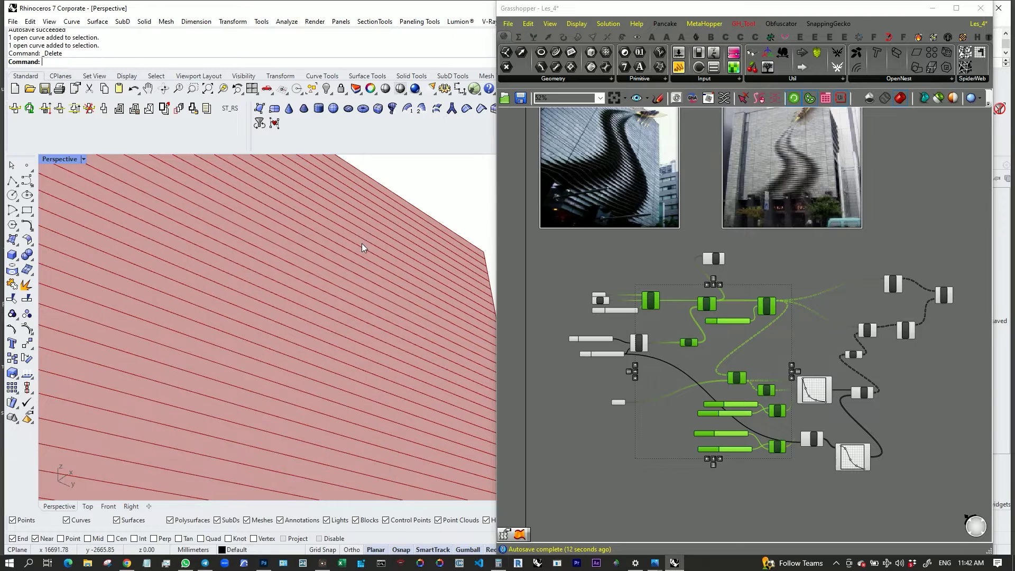
key("ctrl+z")
Step: Hide the attractor curve geometry in the Rhino viewport
left_click(356, 229)
key("ctrl+h")
scroll(367, 319, "down", 6)
right_click_drag(367, 319, 363, 289)
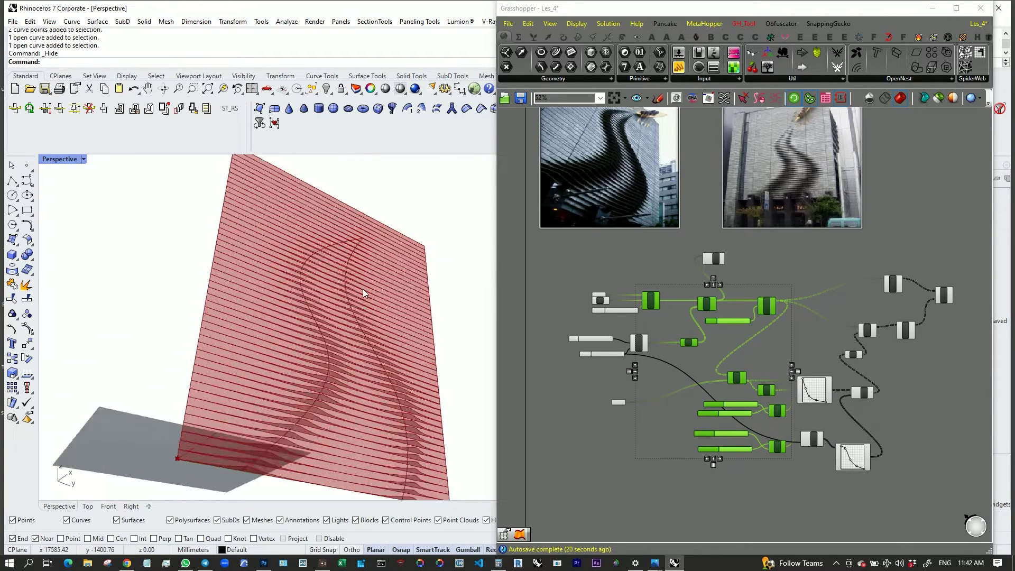
Step: Reshape the attractor-distance graph to drop steeply near its start and ease out, narrowing the wave around the curves
scroll(344, 280, "up", 6)
scroll(819, 396, "up", 6)
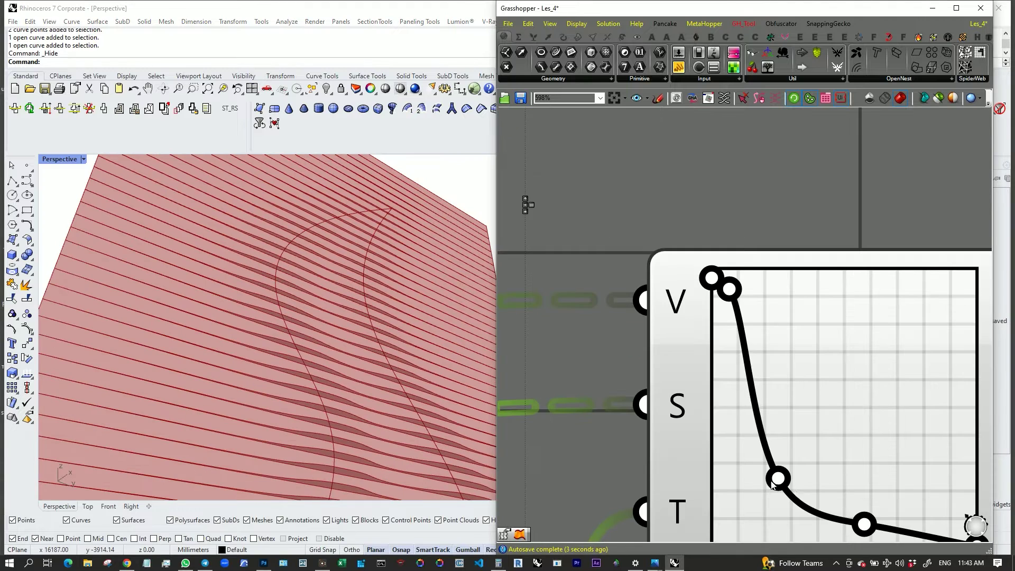
left_click_drag(779, 477, 750, 479)
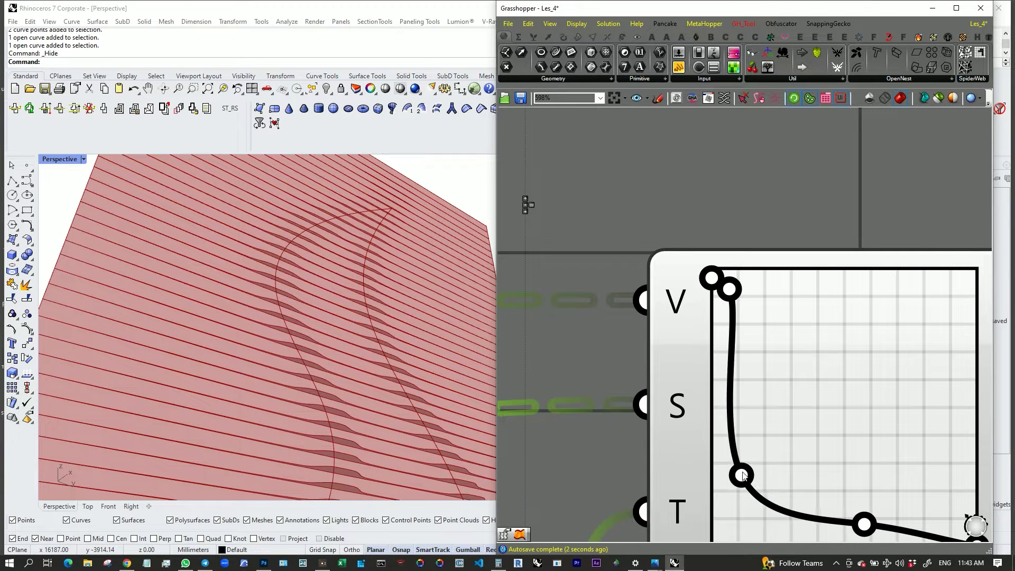
left_click_drag(732, 305, 719, 315)
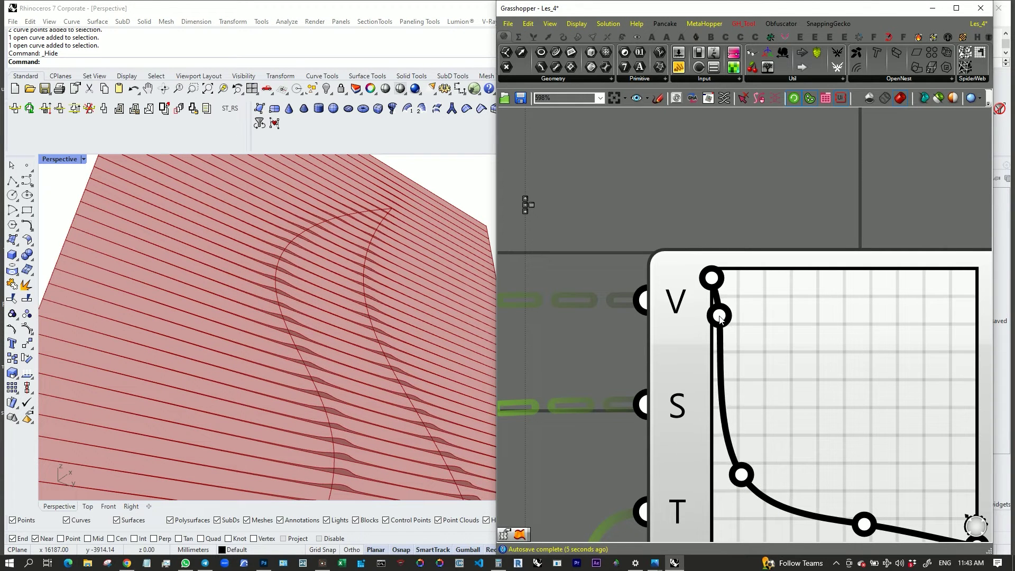
scroll(273, 363, "down", 5)
scroll(772, 378, "down", 6)
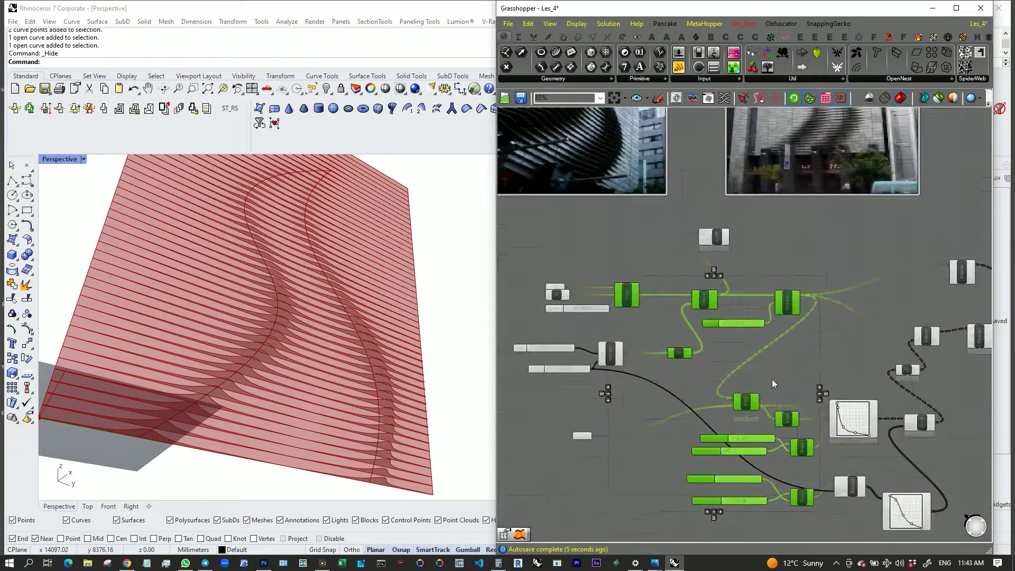
scroll(785, 392, "up", 4)
left_click_drag(791, 430, 795, 433)
left_click_drag(725, 396, 721, 387)
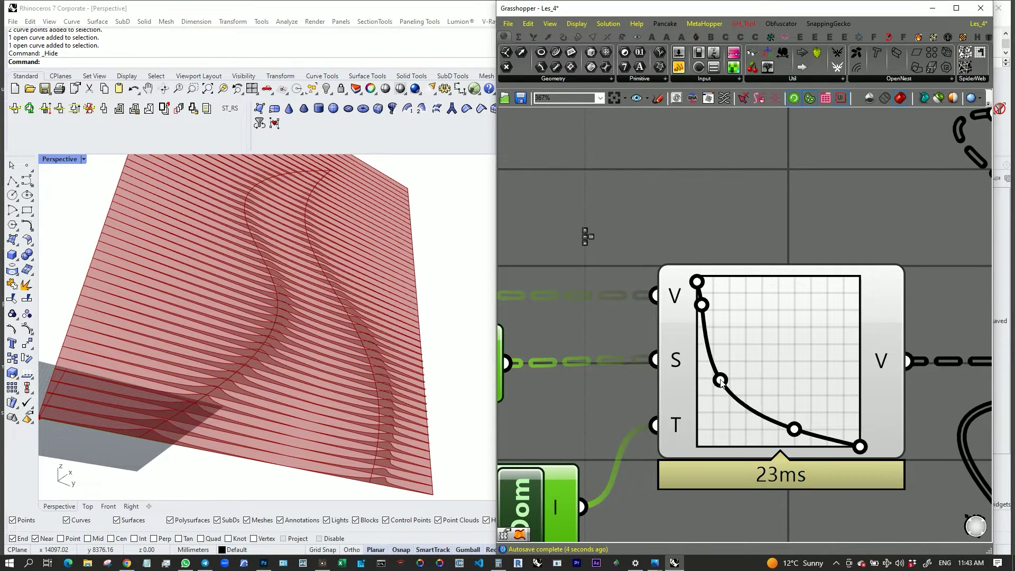
Step: Adjust the Domain end slider and reshape the height falloff graph into a smooth, sagging descent
scroll(598, 207, "down", 5)
scroll(713, 356, "up", 3)
left_click_drag(760, 461, 787, 483)
scroll(761, 296, "down", 4)
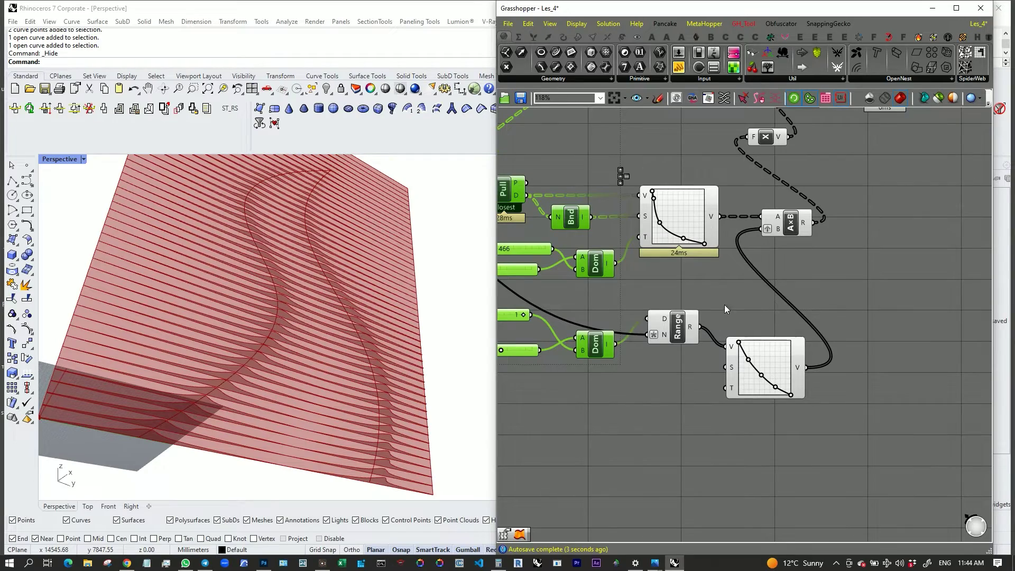
Step: Delete the Loft component that forms the backing surface behind the louvres
right_click_drag(304, 274, 324, 301)
scroll(689, 401, "down", 7)
scroll(780, 282, "up", 7)
left_click(780, 282)
scroll(899, 360, "down", 2)
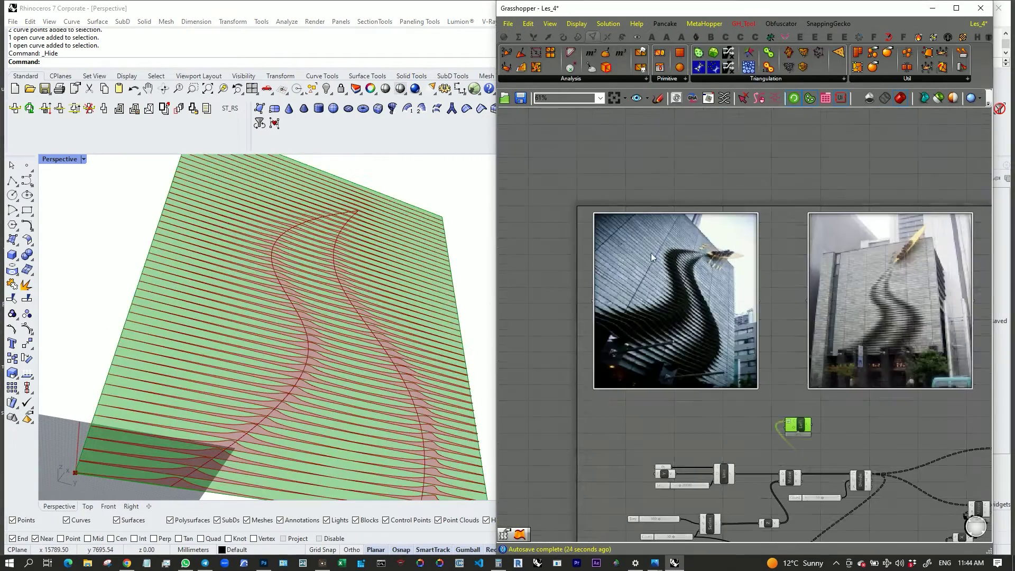
scroll(692, 361, "up", 2)
key("Delete")
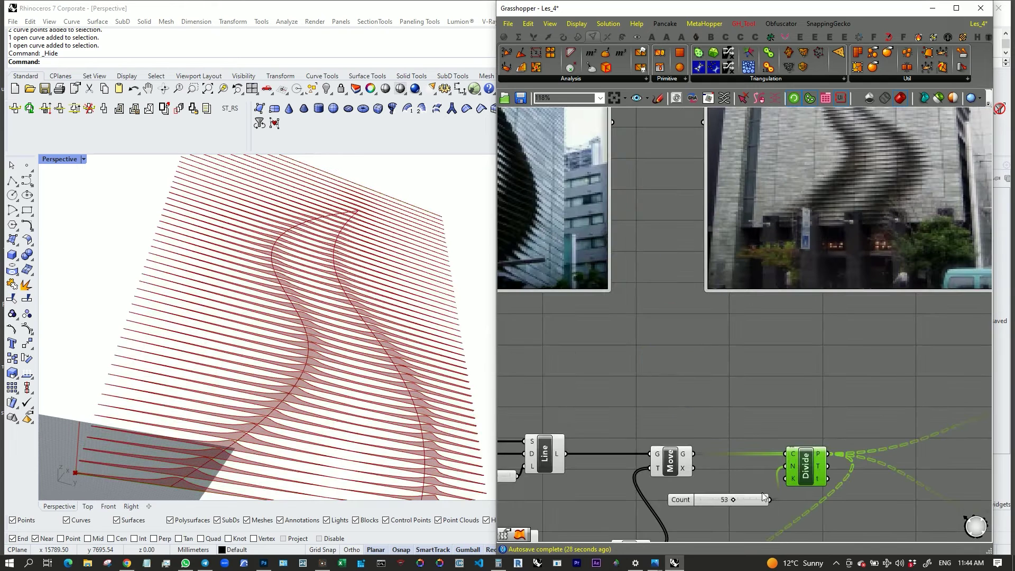
Step: Add a second Divide Curve component above the Move and feed it the base Line
double_click(740, 382)
type("d")
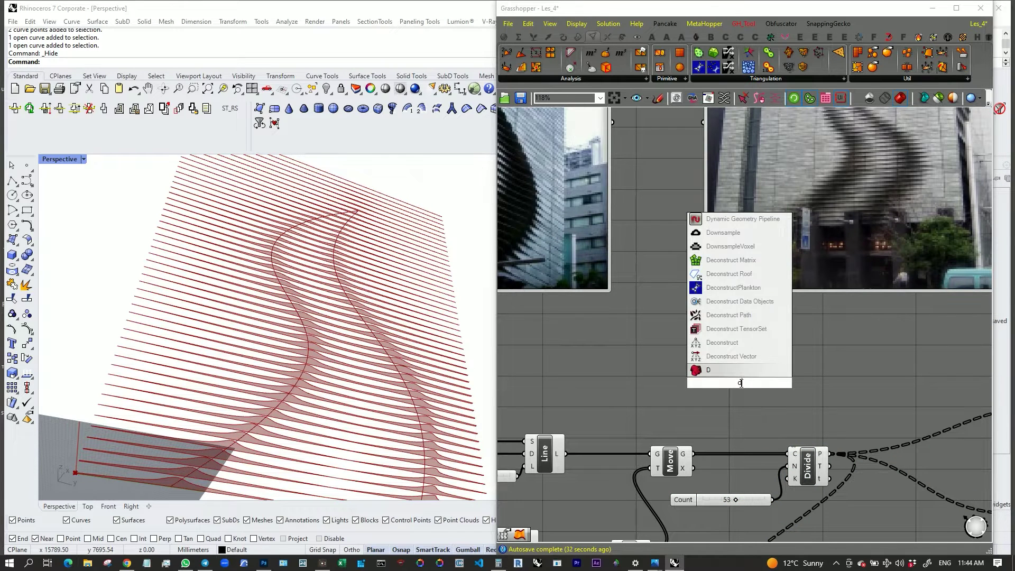
type("iv")
left_click(722, 288)
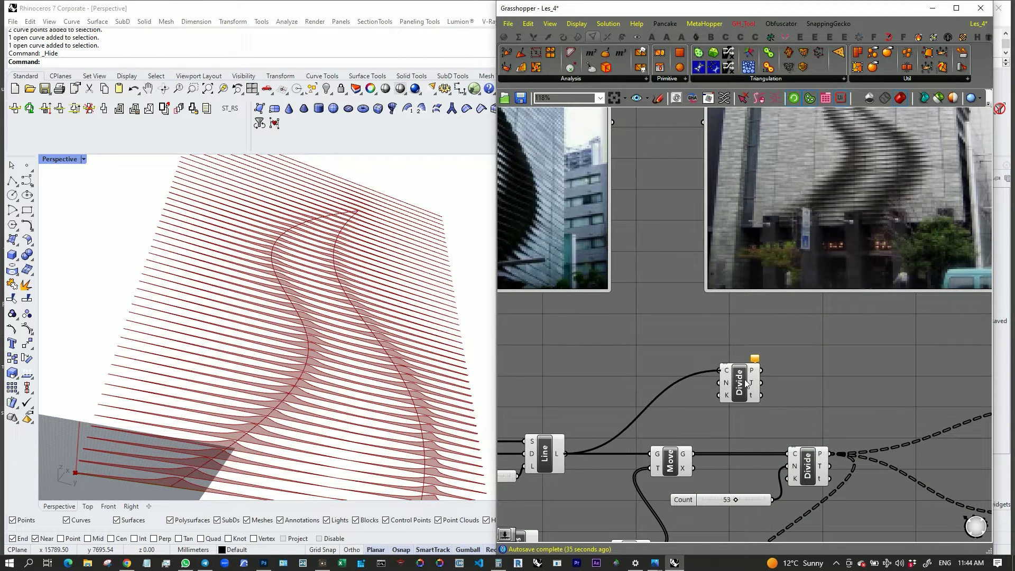
Step: Add a Shatter component beside the newly added Divide Curve component
scroll(661, 349, "up", 4)
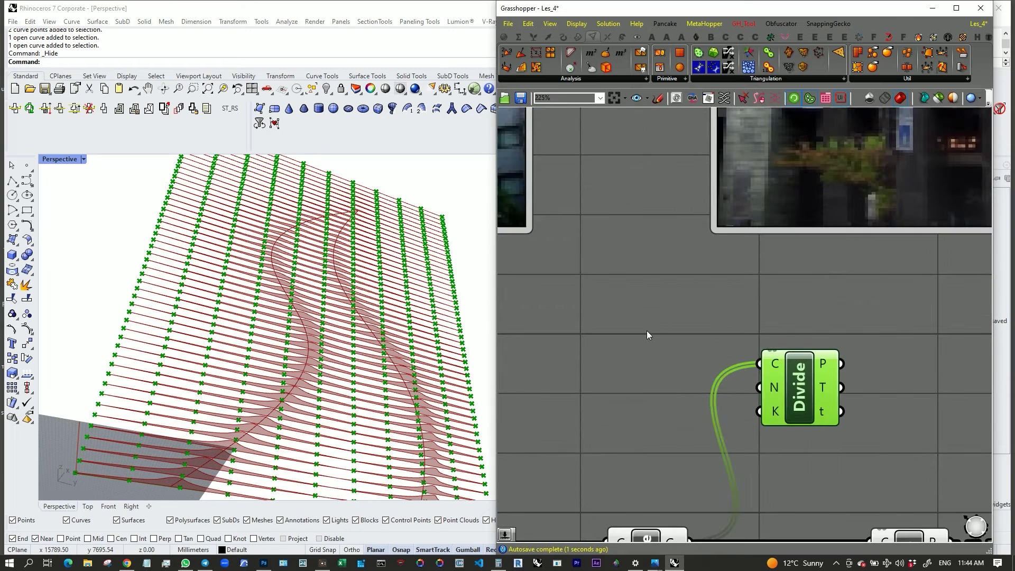
left_click(550, 40)
left_click(505, 38)
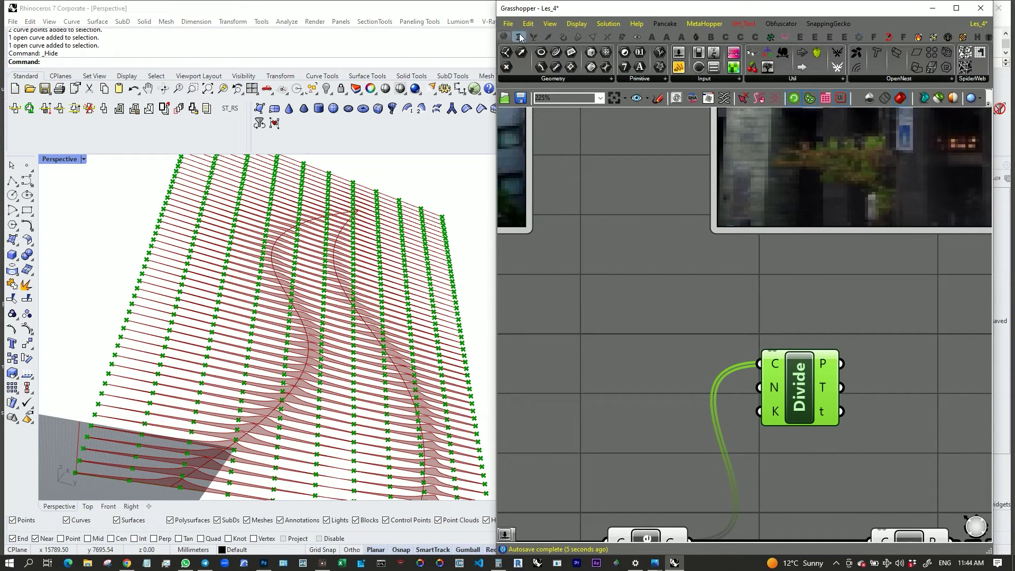
scroll(533, 37, "down", 2)
left_click(561, 37)
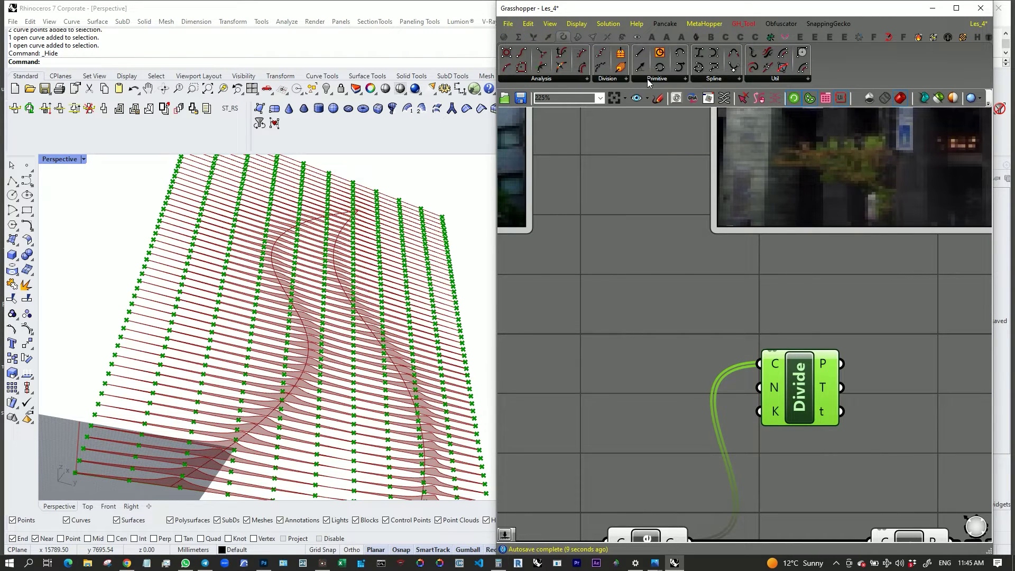
left_click(648, 80)
left_click(600, 68)
left_click(915, 380)
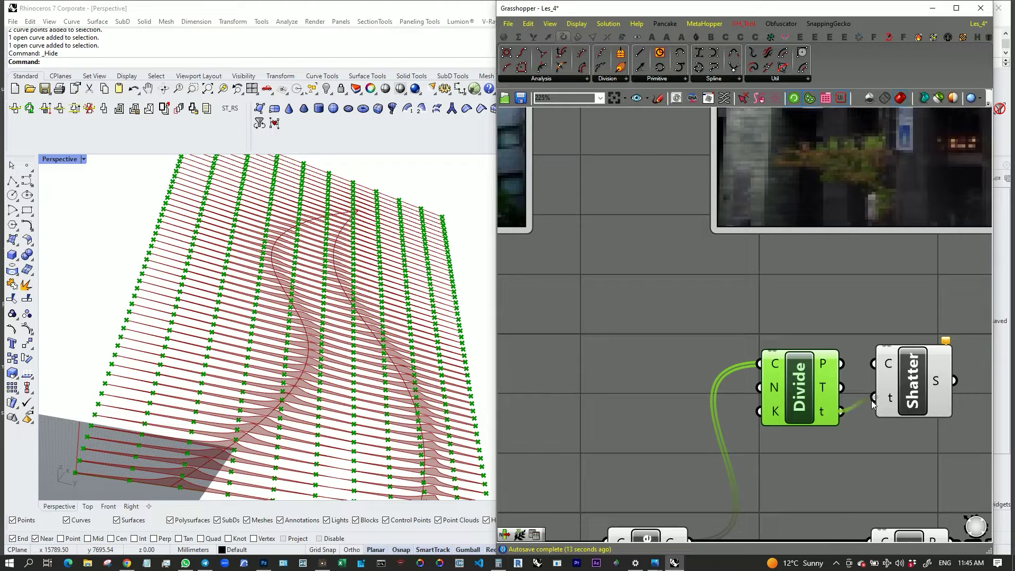
Step: Feed Shatter the moved lines and the new Divide's parameters, grafting its curve input and simplifying its parameter input
right_click_drag(793, 475, 827, 415)
left_click_drag(724, 481, 857, 392)
right_click(923, 302)
left_click(941, 394)
scroll(713, 341, "down", 1)
right_click_drag(713, 340, 569, 329)
left_click_drag(735, 329, 791, 336)
right_click(792, 335)
left_click(825, 425)
Step: Add an Extrude component after Shatter and use the shattered segments as its base
scroll(782, 331, "down", 1)
double_click(839, 315)
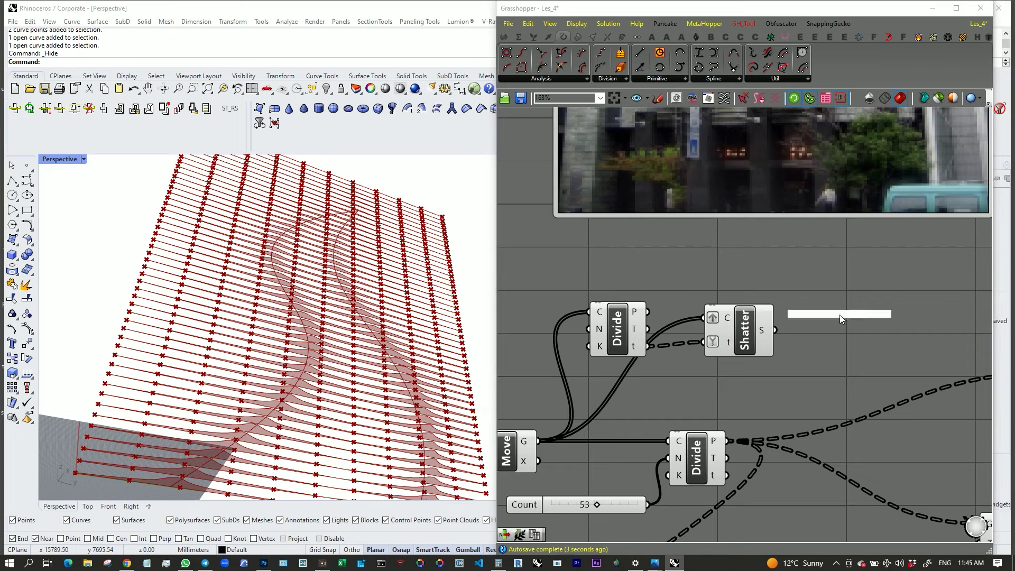
type("extr")
left_click(817, 288)
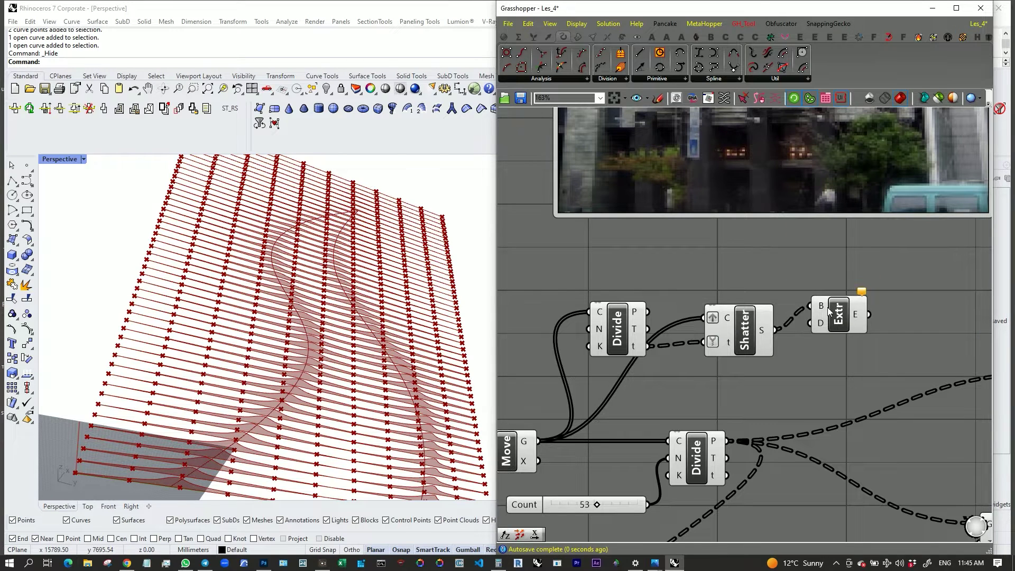
left_click_drag(826, 308, 869, 304)
Step: Add a Unit Z vector as the extrusion direction and drive its factor from the row-spacing slider
double_click(843, 352)
type("unit z")
left_click(821, 327)
left_click_drag(869, 353, 853, 319)
scroll(864, 344, "down", 7)
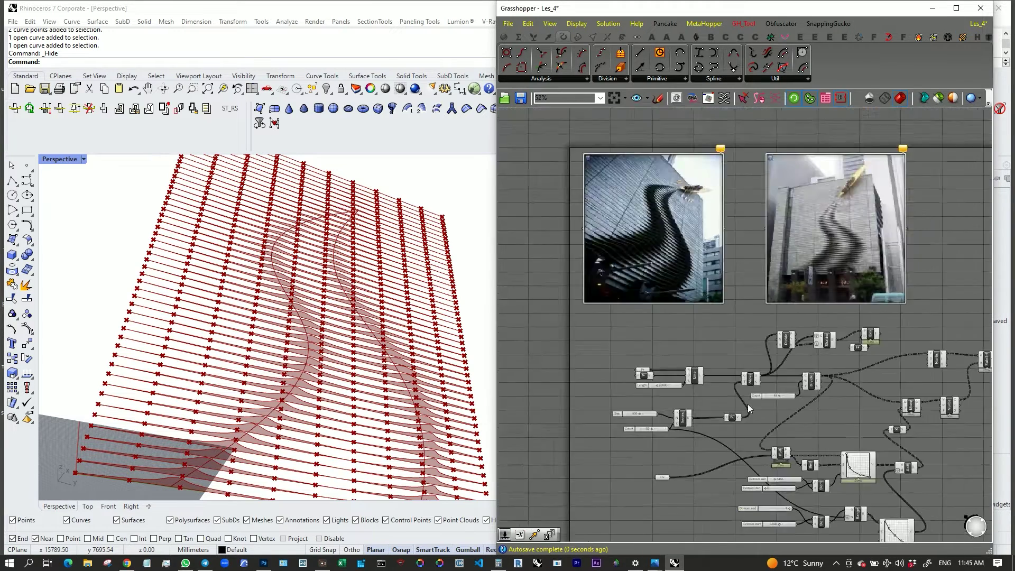
scroll(682, 426, "up", 3)
scroll(638, 403, "down", 4)
scroll(867, 370, "up", 4)
left_click_drag(636, 401, 833, 297)
Step: Turn off the preview of the Move, both Divide Curve, Shatter and Unit Z components, and inspect the extruded panels up close
right_click_drag(760, 272, 809, 267)
left_click_drag(809, 267, 585, 408)
middle_click(575, 295)
left_click(606, 262)
scroll(245, 317, "down", 5)
right_click_drag(245, 317, 274, 263)
scroll(274, 263, "up", 5)
scroll(144, 250, "up", 5)
scroll(147, 254, "up", 2)
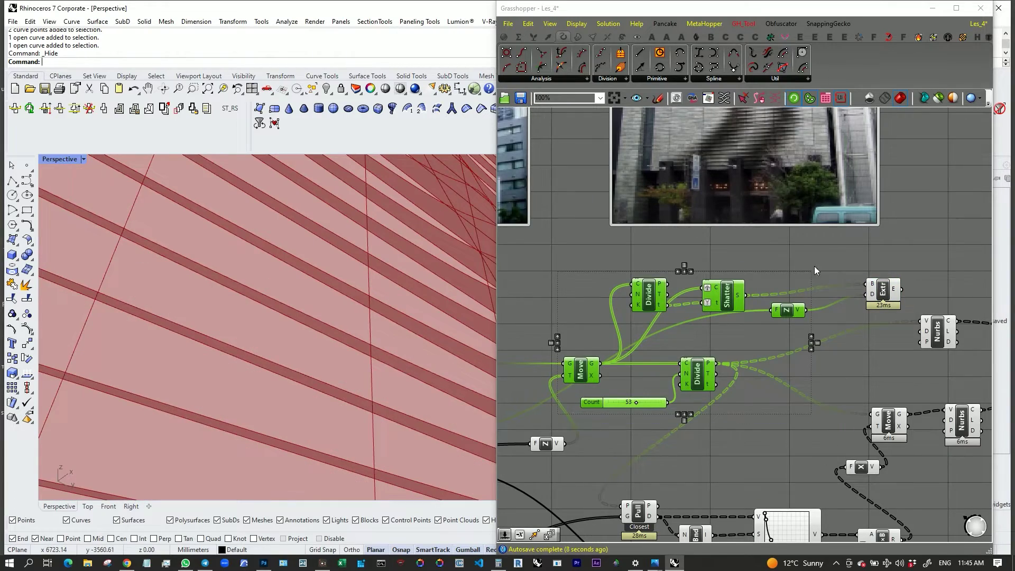
Step: Make room before Extrude and add an Extend Curve component fed by the Shatter segments
scroll(797, 281, "down", 4)
scroll(756, 287, "up", 7)
left_click_drag(705, 307, 560, 378)
left_click_drag(660, 372, 592, 353)
left_click(817, 293)
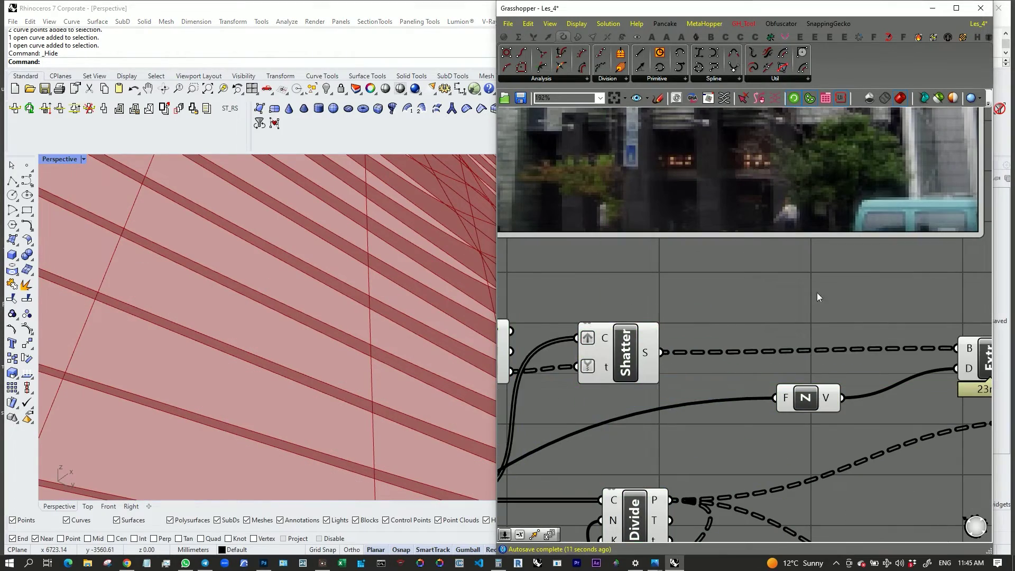
double_click(817, 293)
type("exte")
left_click(815, 238)
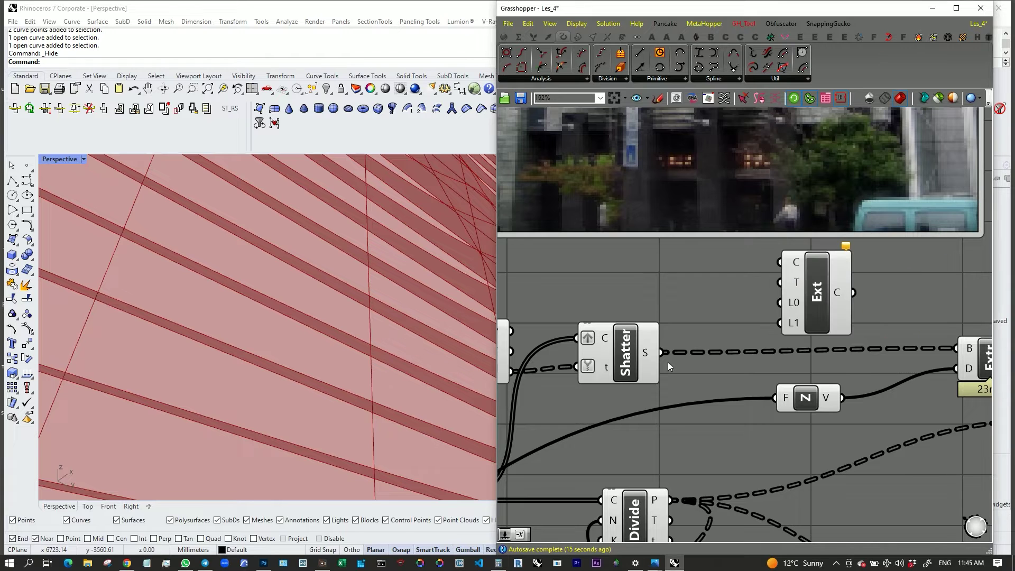
left_click_drag(829, 285, 846, 273)
Step: Add a Negative component driven by a slider of 5 and feed it into both Extend Curve length inputs
double_click(657, 271)
type("neg")
key("Return")
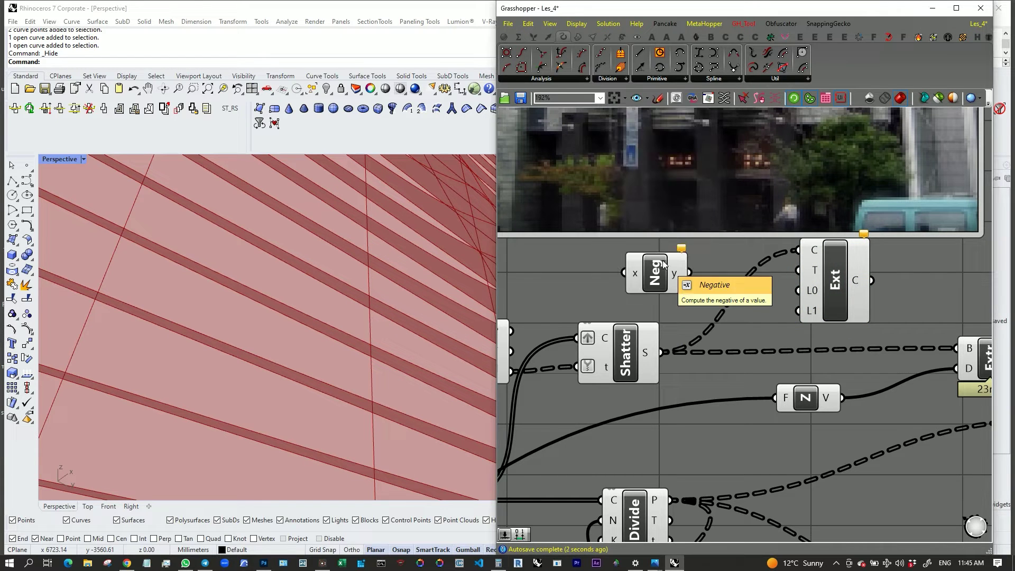
double_click(534, 261)
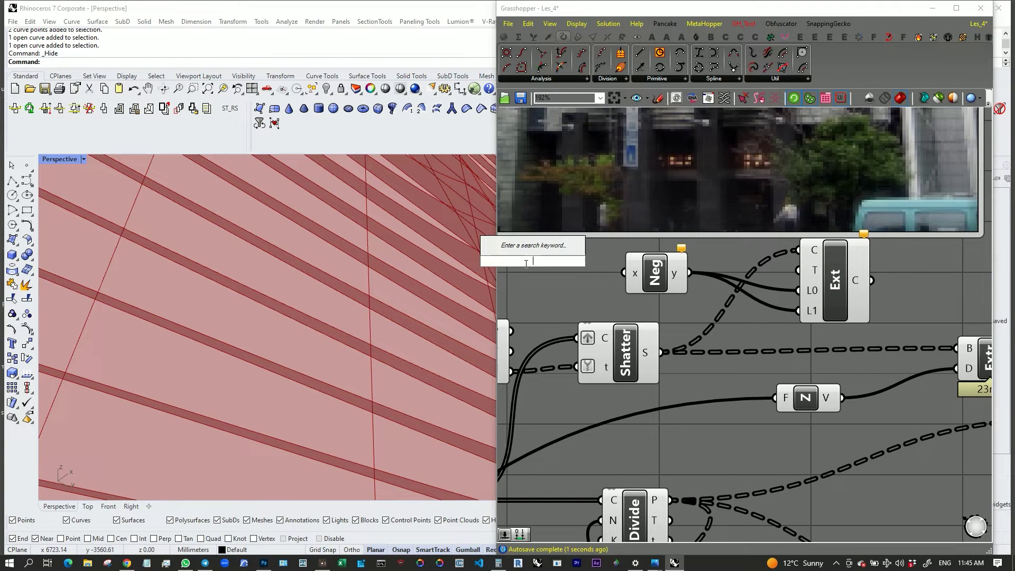
type("5")
key("Return")
Step: Replace the Extrude base with the shortened segments from Extend Curve and tidy the Extrude component's position
right_click_drag(743, 312, 710, 317)
left_click_drag(838, 286, 865, 327)
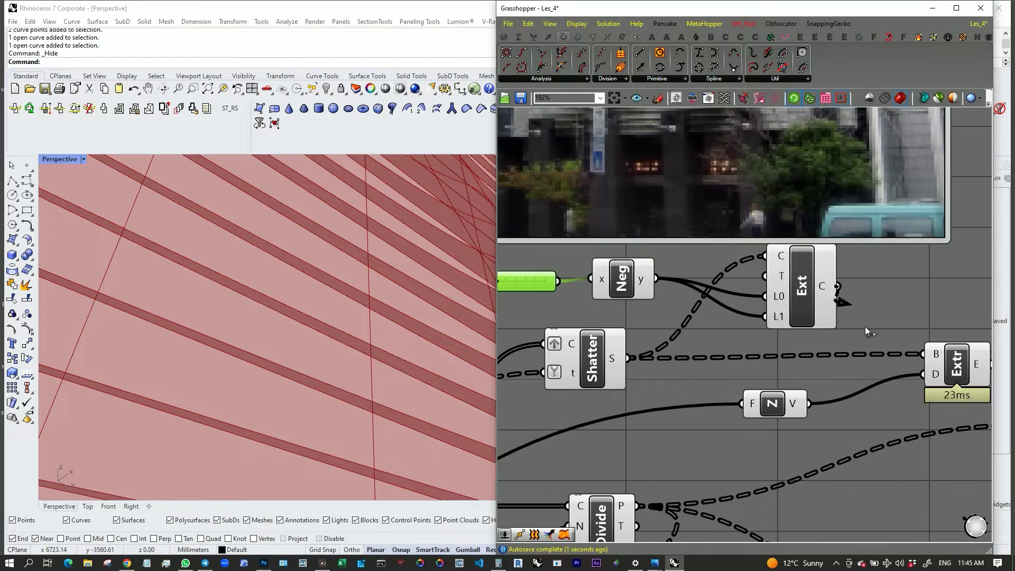
scroll(102, 279, "down", 8)
scroll(102, 278, "up", 5)
right_click_drag(102, 279, 215, 321)
scroll(563, 290, "down", 4)
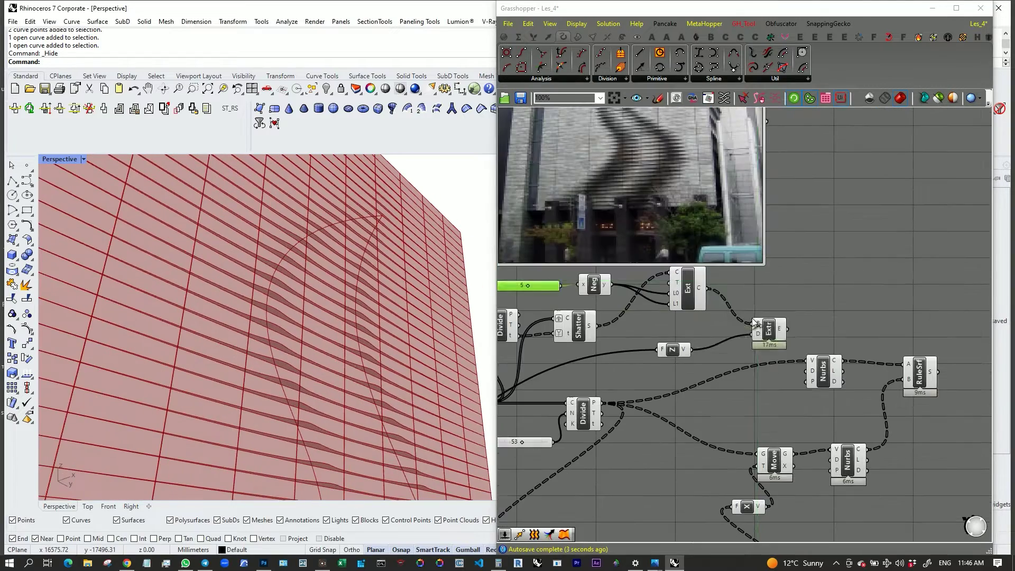
left_click_drag(764, 322, 770, 291)
Step: Bake the extruded wall panels from the Extrude output into Rhino
scroll(785, 290, "down", 4)
scroll(791, 289, "up", 5)
right_click(776, 290)
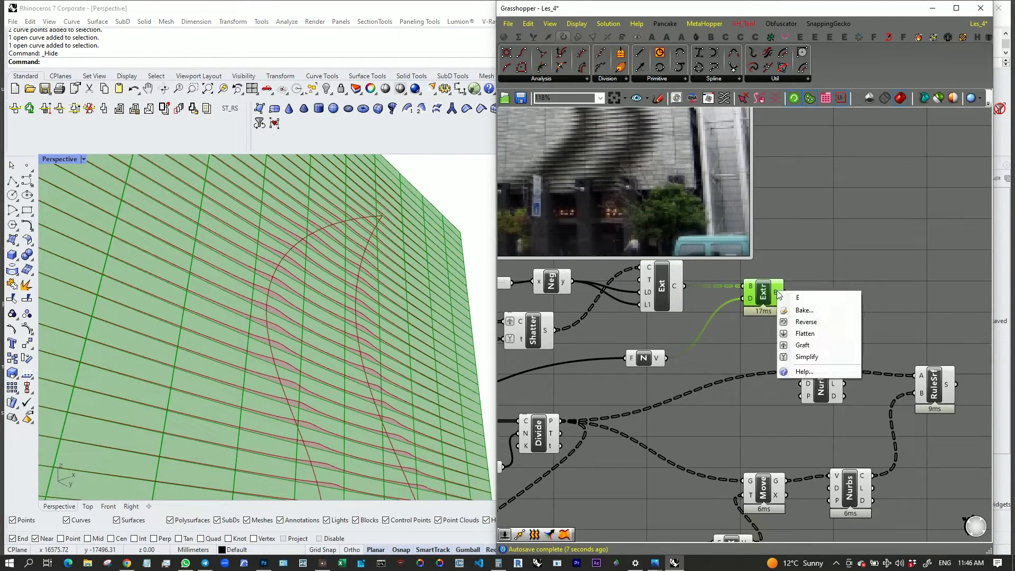
left_click(796, 309)
left_click(842, 412)
right_click_drag(843, 412, 715, 344)
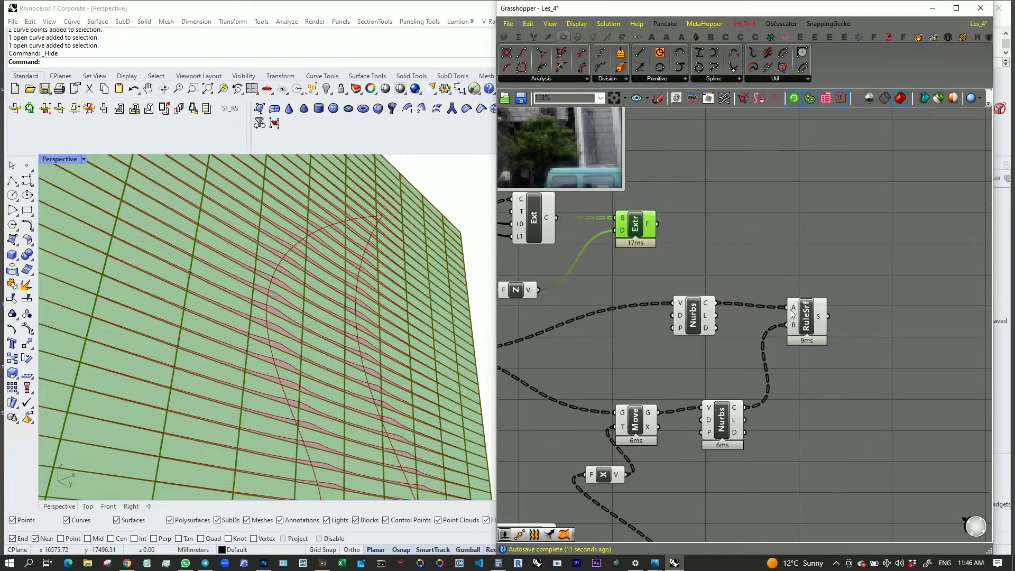
Step: Bake the ruled louvre surfaces from the Ruled Surface output into Rhino
left_click(808, 318)
right_click(820, 315)
left_click(847, 335)
left_click(826, 396)
left_click(866, 434)
Step: Close the Grasshopper window, change the Perspective viewport's display mode and look over the baked facade
left_click(980, 8)
scroll(443, 264, "down", 2)
left_click(83, 161)
left_click(135, 192)
mouse_move(362, 287)
right_mouse_down()
mouse_move(367, 335)
mouse_move(443, 340)
mouse_move(439, 353)
right_mouse_up()
scroll(313, 246, "up", 3)
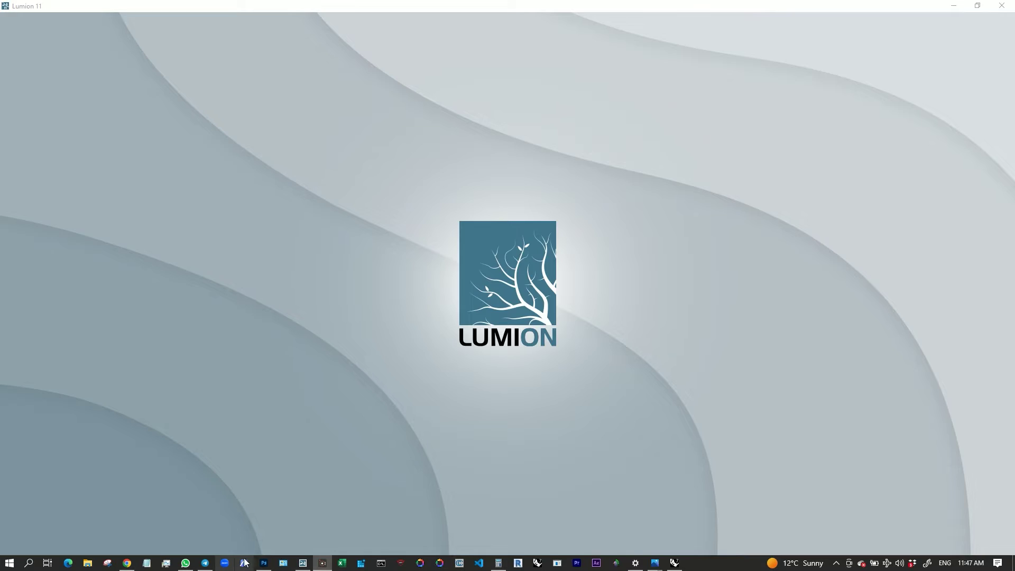
Step: Switch to Chrome and open the cadnav.com model library from the Lib bookmarks folder
left_click(127, 563)
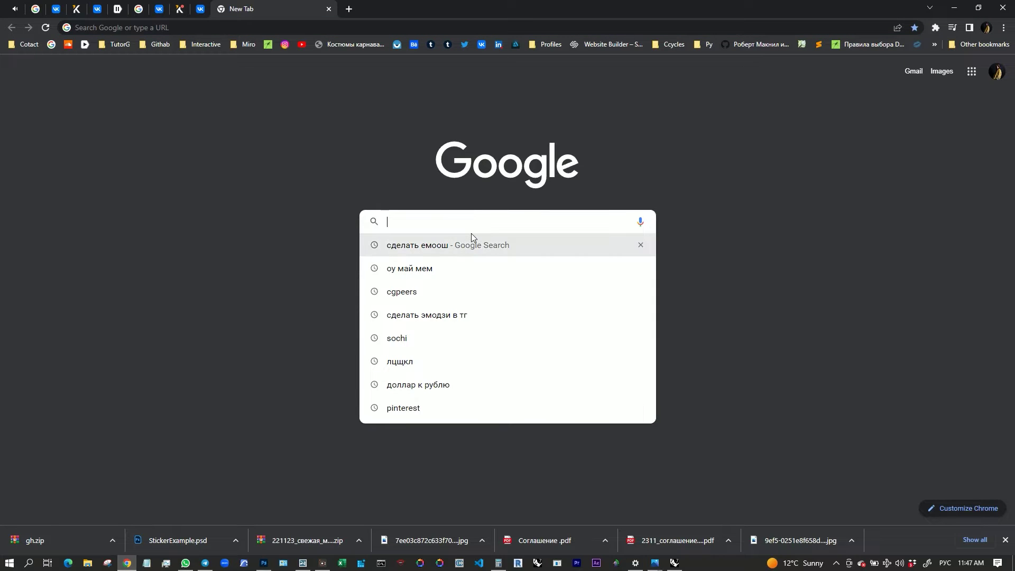
left_click(989, 46)
mouse_move(962, 97)
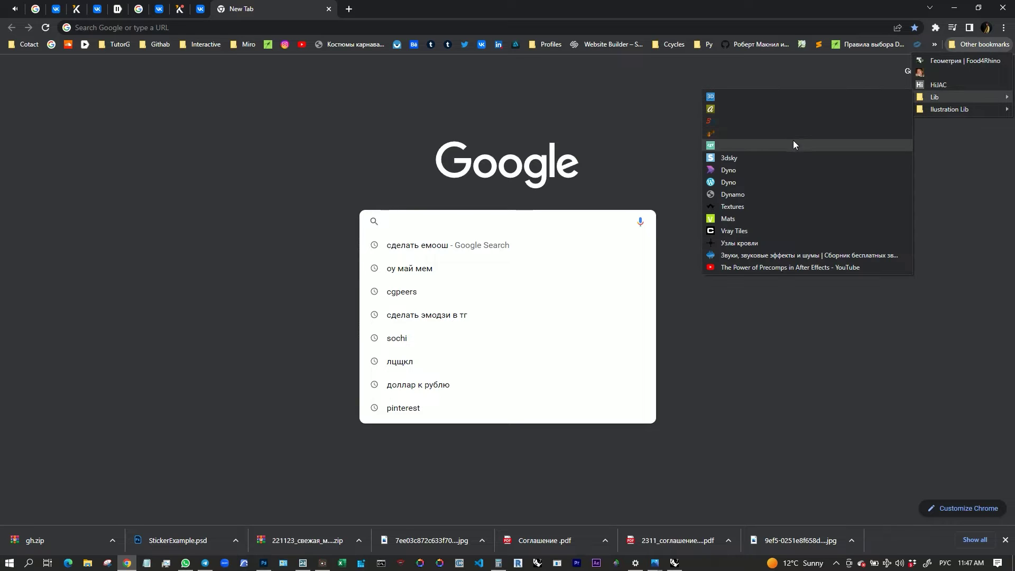
left_click(756, 122)
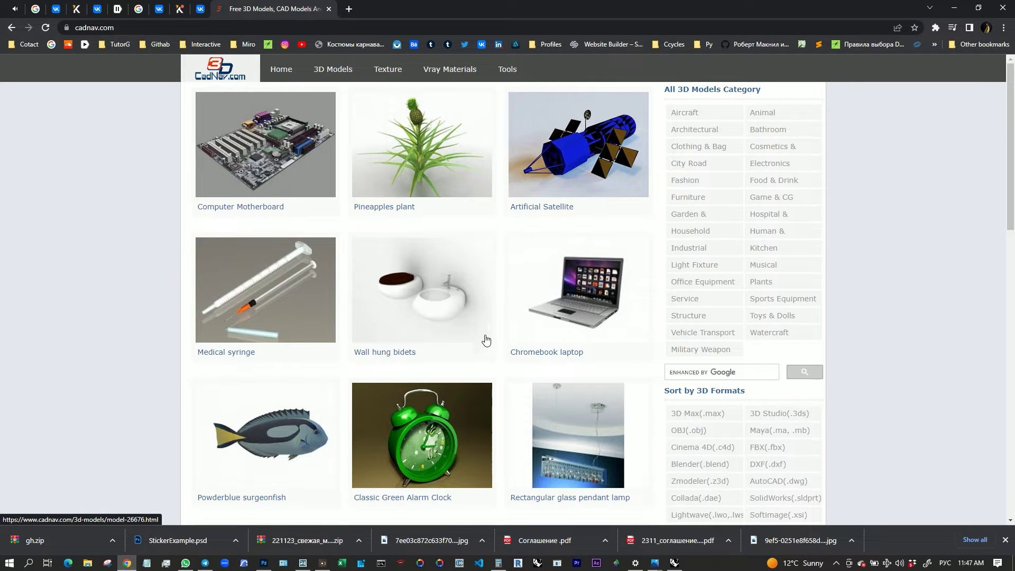
Step: Open archive3d.net from the Lib bookmarks folder and browse its Decoration Ware category
left_click(1004, 47)
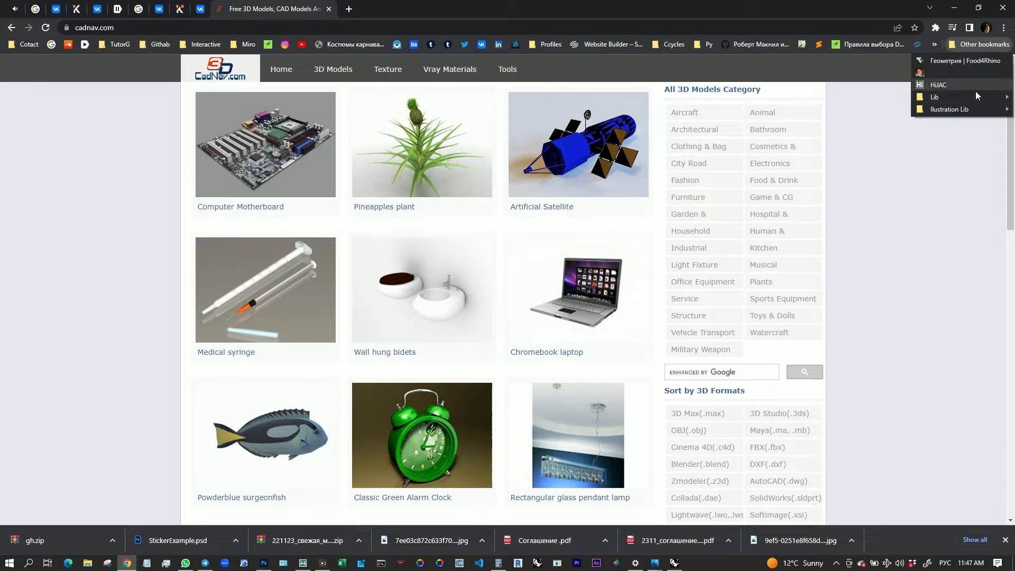
mouse_move(946, 98)
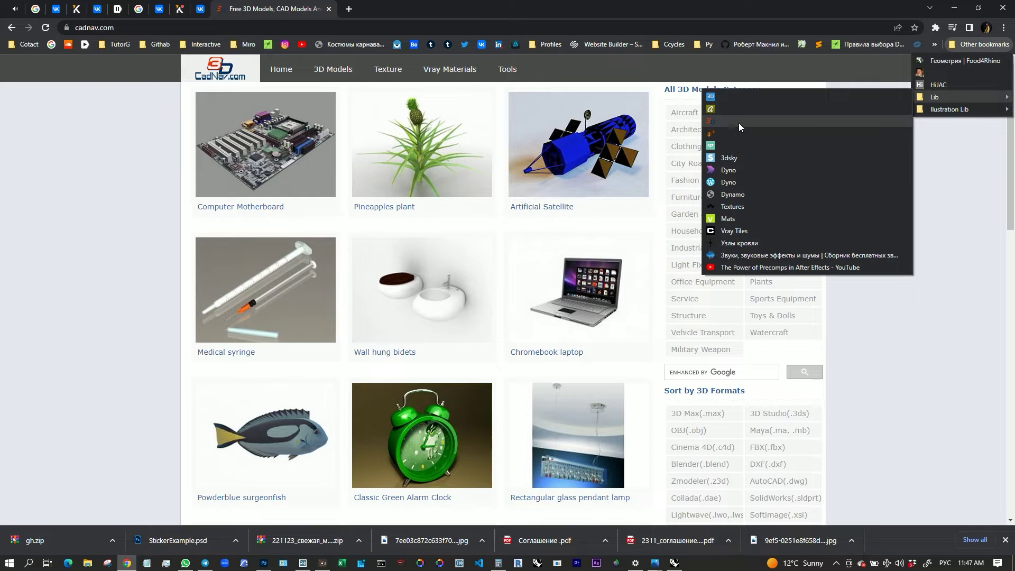
left_click(738, 109)
left_click(944, 76)
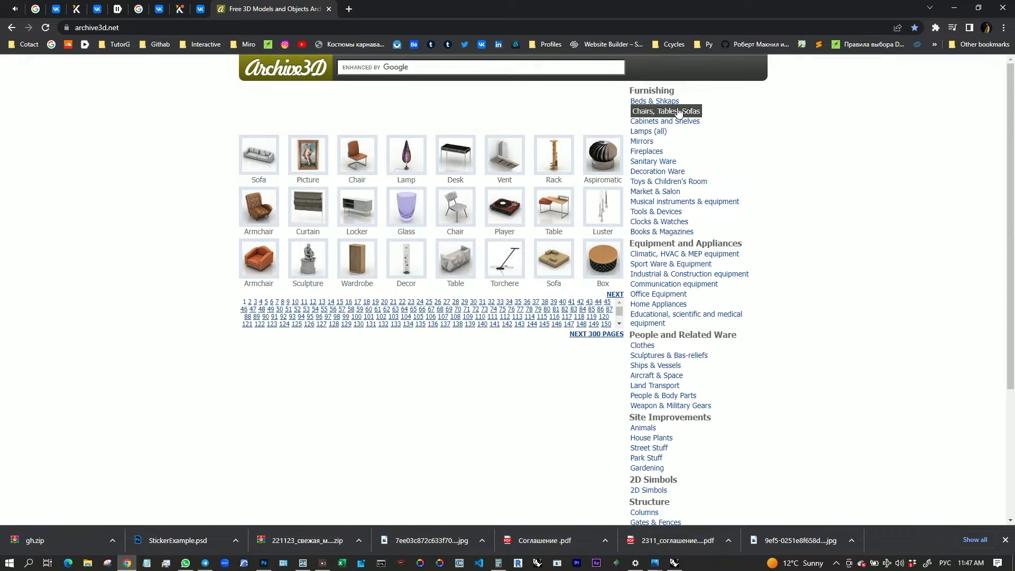
left_click(657, 171)
Step: Search archive3d.net for "boat" and open the Sailboat N030807 model page in a new tab
left_click(381, 66)
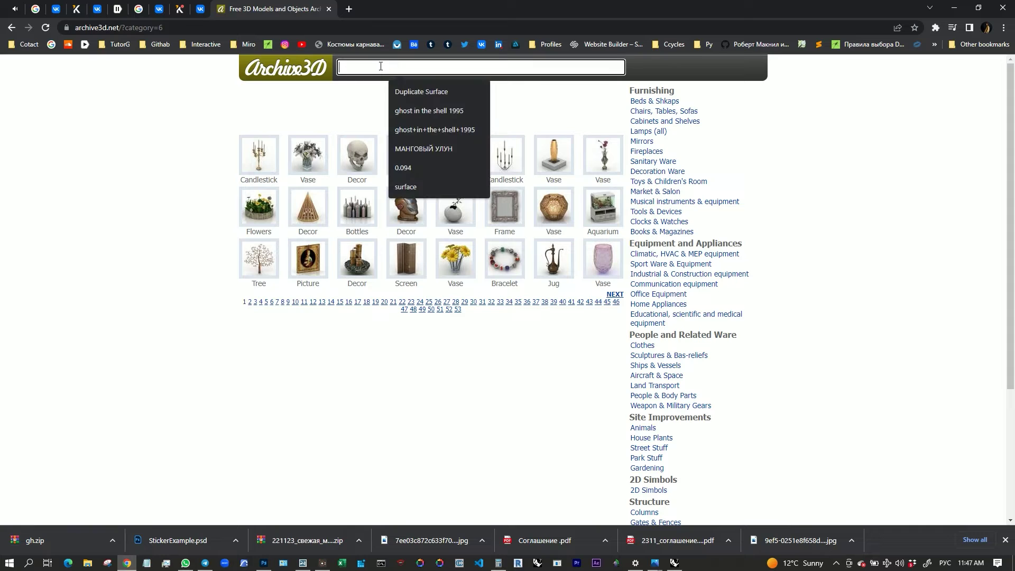
type("ищ")
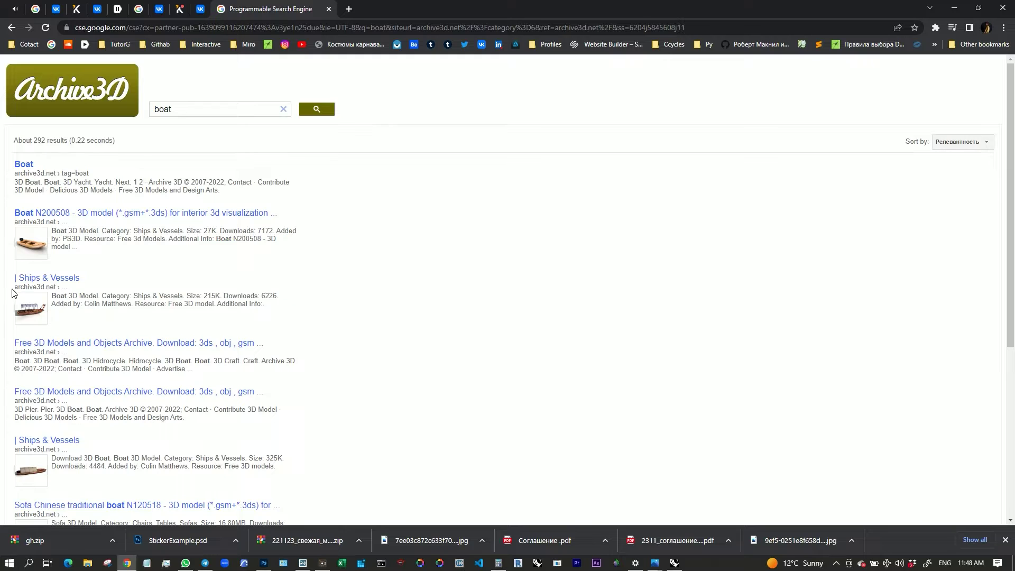
scroll(170, 251, "down", 3)
scroll(79, 317, "up", 2)
scroll(32, 338, "down", 4)
left_click(30, 341)
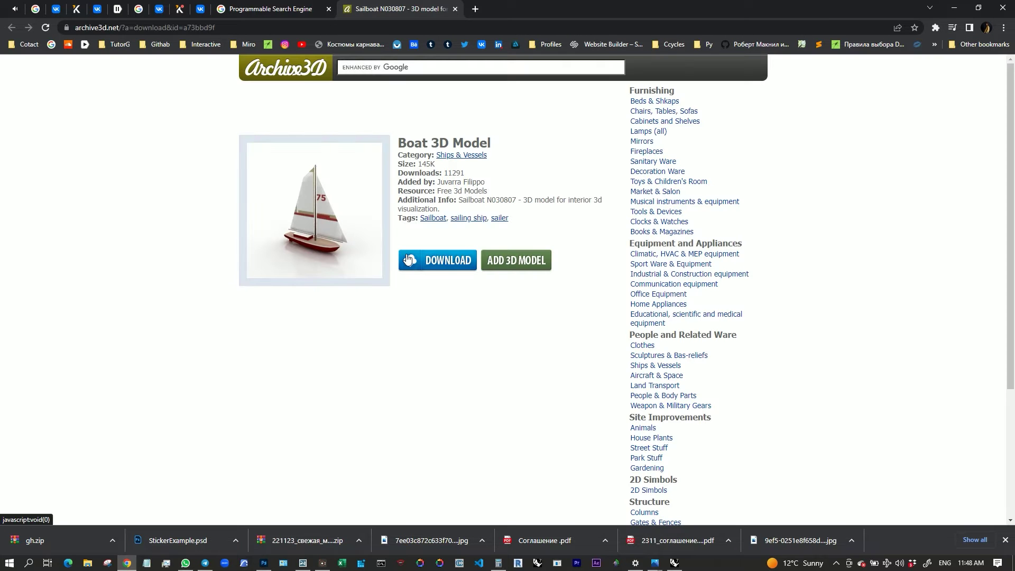
Step: Return to the boat search results and open the first Ships & Vessels result in another tab
left_click(289, 12)
scroll(40, 236, "up", 10)
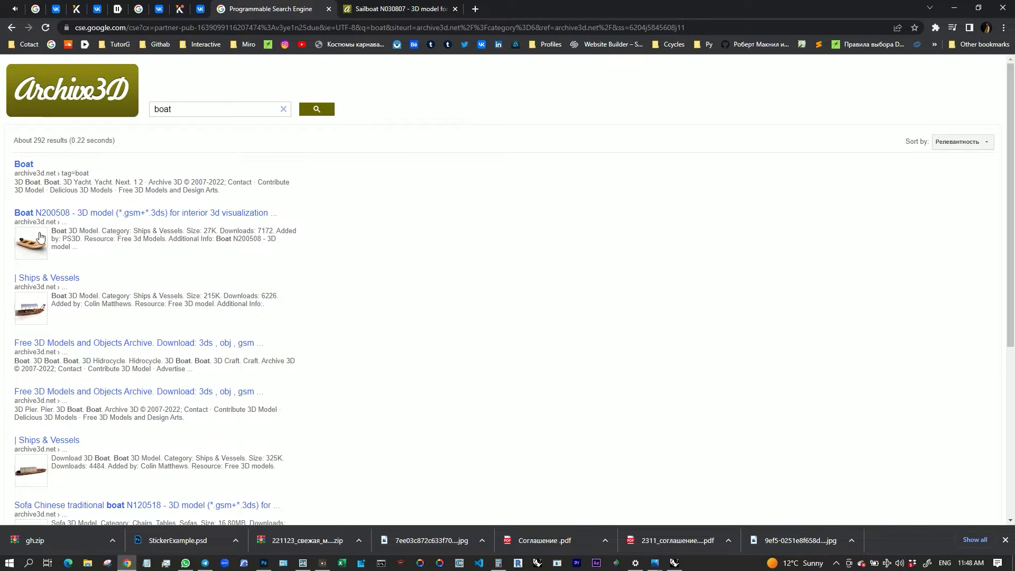
left_click(32, 311)
Step: Download the Sailboat N030807 model from its page
left_click(504, 11)
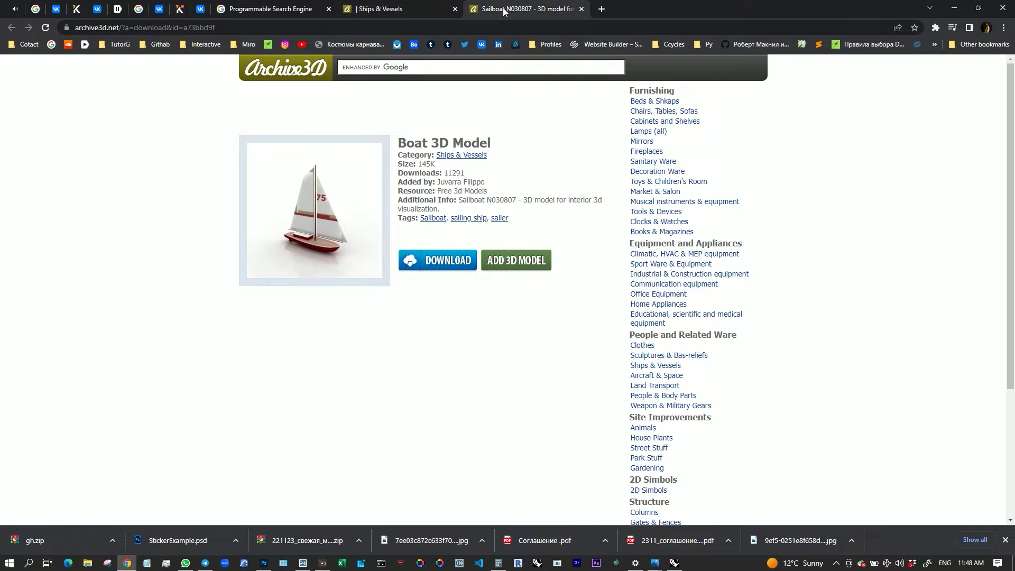
left_click(455, 263)
left_click(491, 334)
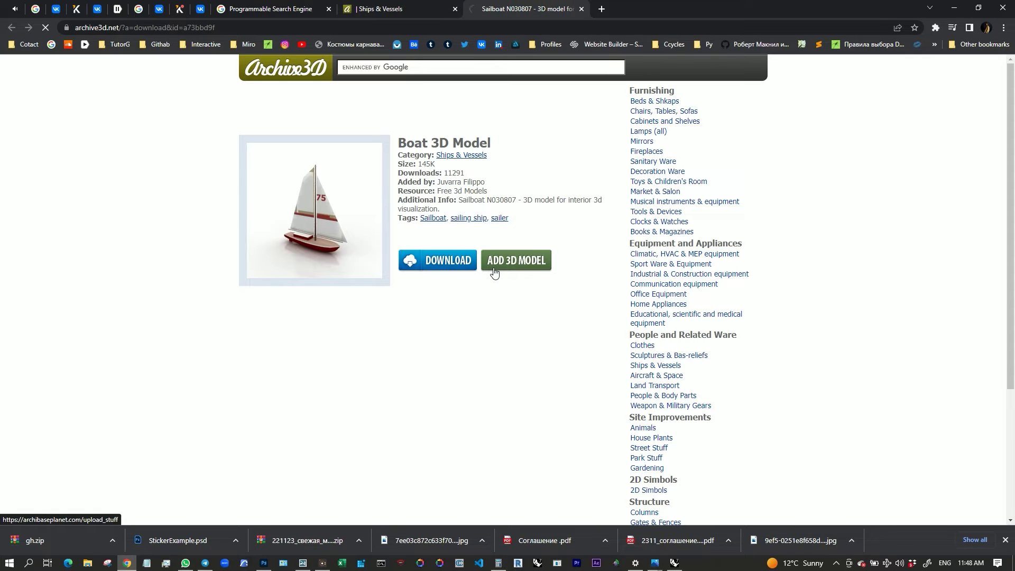
Step: Show the downloaded sailboat archive in its folder and extract it into a subfolder of the same name
left_click(112, 540)
left_click(97, 506)
right_click(246, 228)
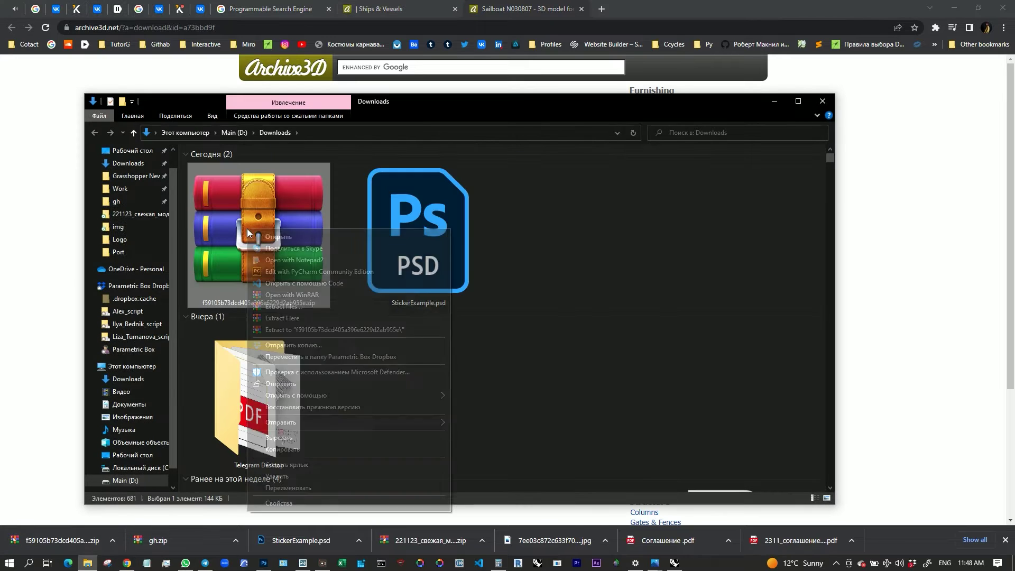
left_click(317, 328)
key("Return")
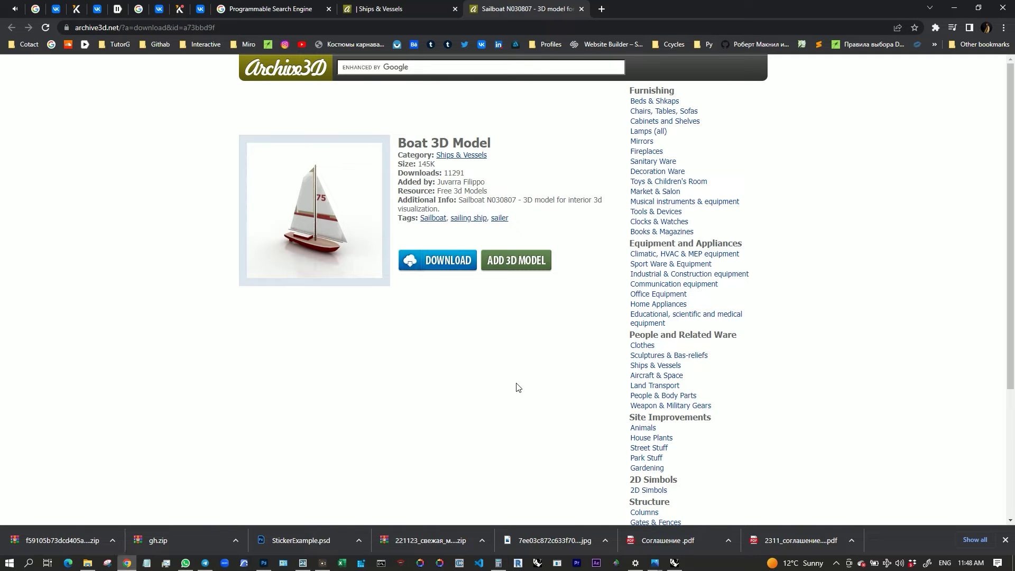
Step: Open the extracted sailboat folder and try to open the Sailboa N030807 model in Rhino
left_click(87, 563)
double_click(579, 228)
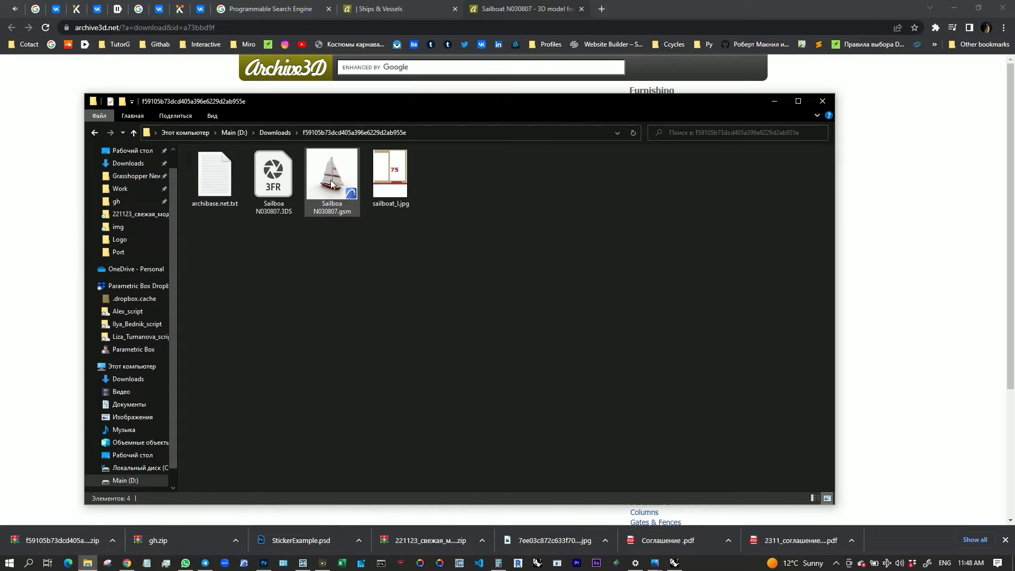
left_click(275, 183)
right_click(277, 187)
right_click(277, 184)
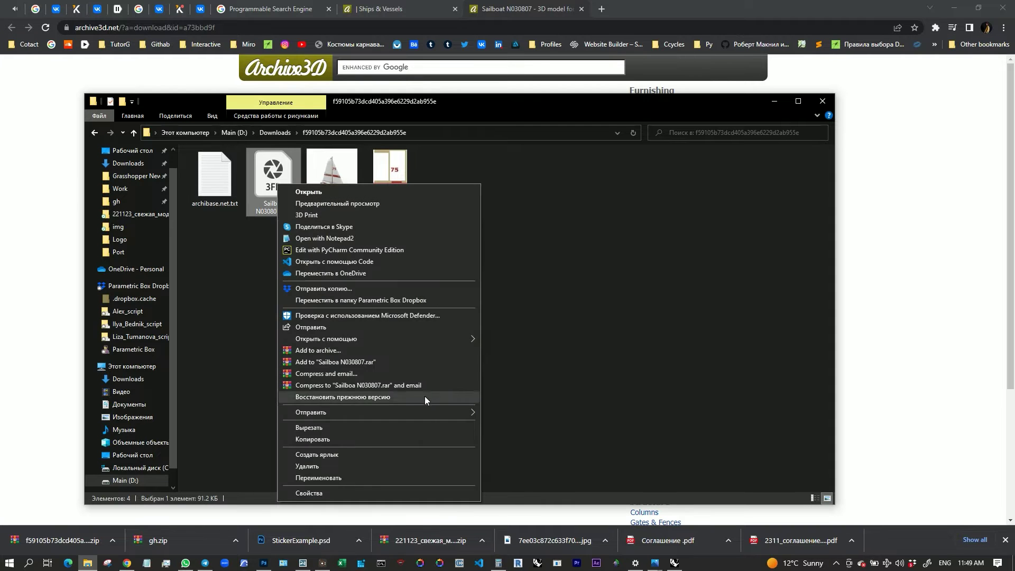
mouse_move(406, 339)
left_click(519, 339)
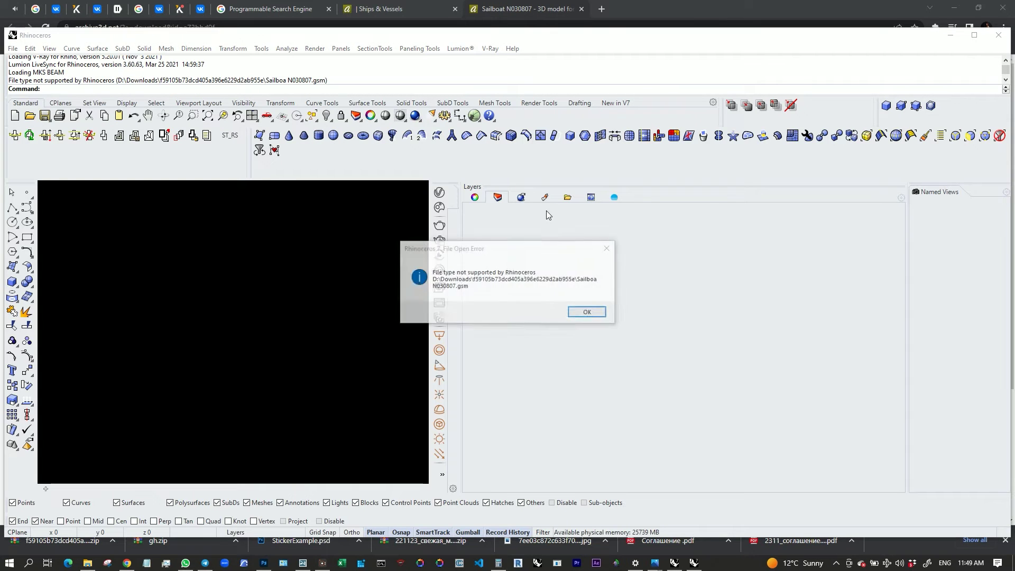
left_click(603, 315)
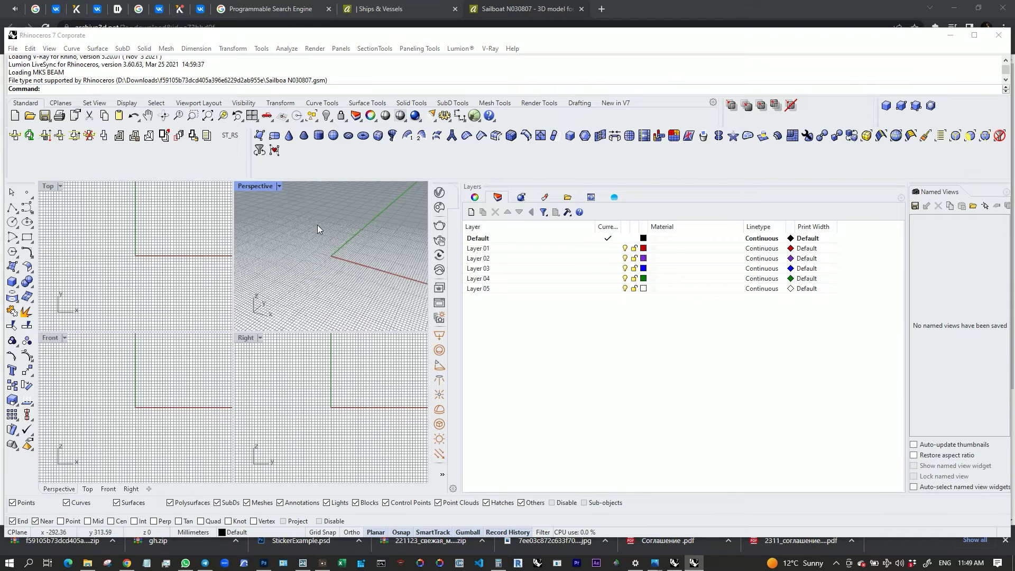
Step: Close the empty Rhino window and open Sailboa N030807.3DS in Rhino, accepting the default import options
left_click(998, 35)
left_click(503, 311)
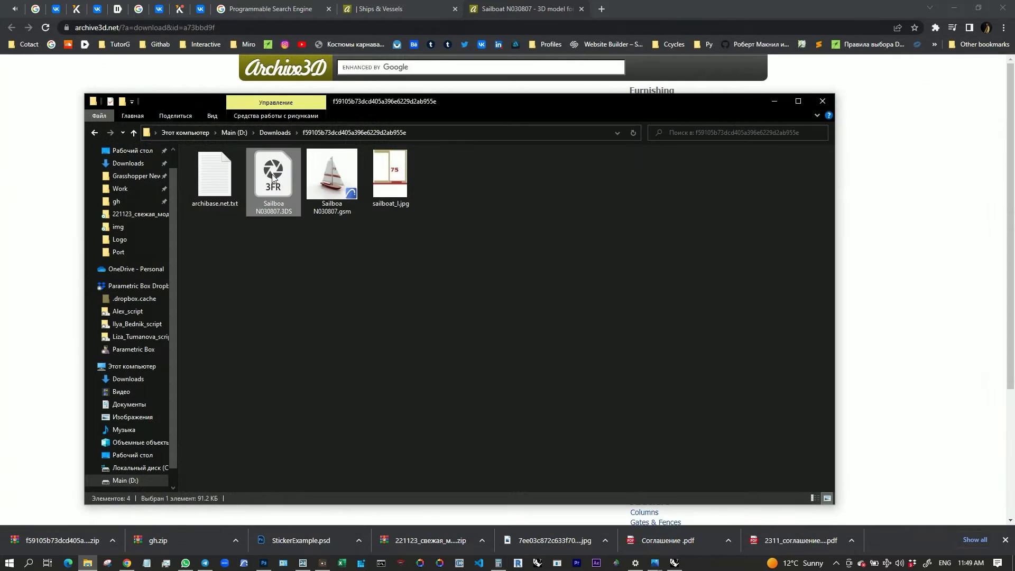
double_click(272, 181)
left_click(455, 324)
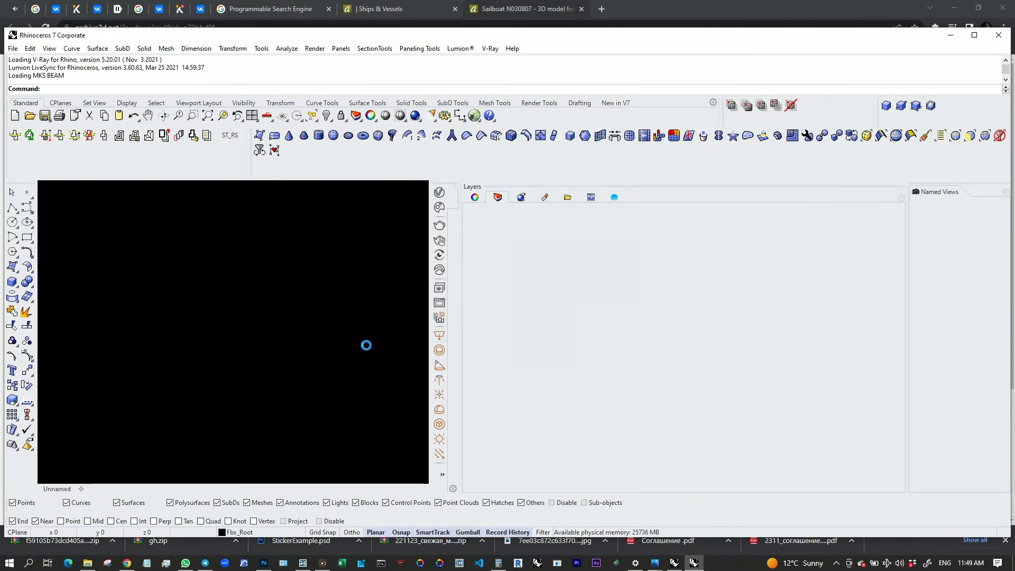
left_click(550, 407)
key("Escape")
key("Escape")
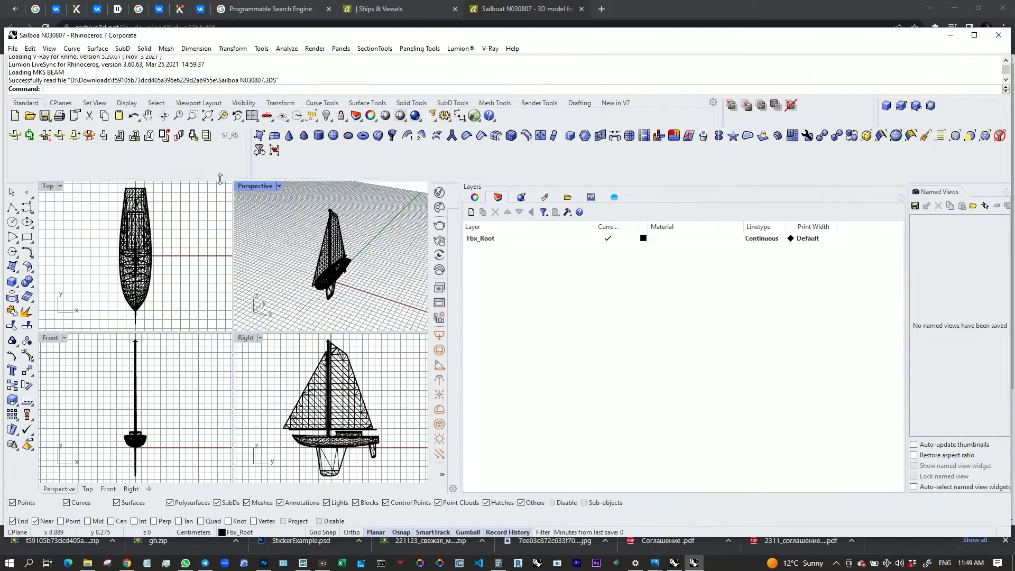
Step: Show the sailboat in a maximized, shaded Perspective view and delete its sails and mast
double_click(250, 189)
left_click(83, 186)
left_click(127, 207)
left_click(259, 270)
key("Delete")
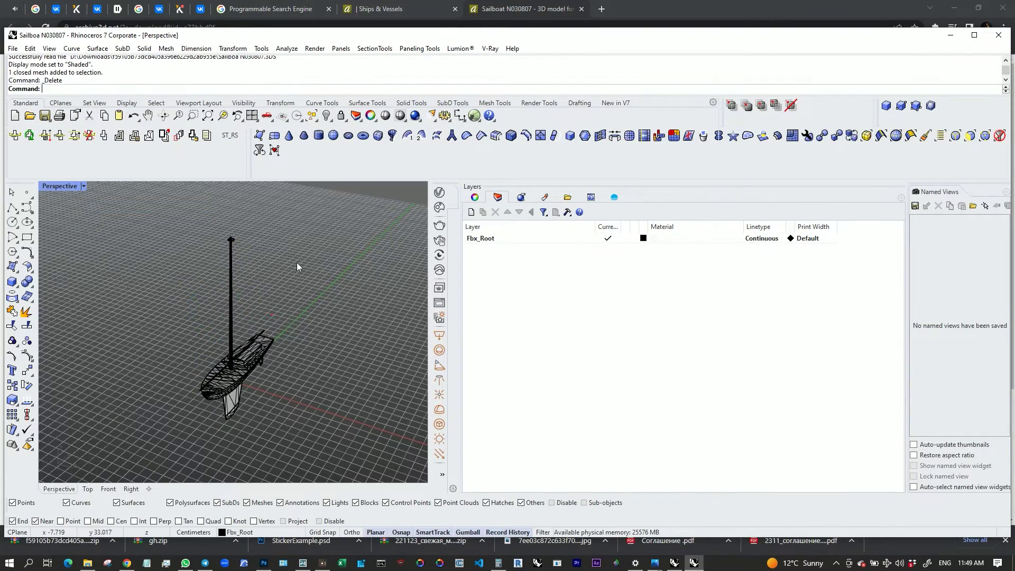
scroll(241, 292, "up", 3)
right_click_drag(247, 272, 217, 246)
left_click(208, 238)
key("Delete")
scroll(238, 378, "up", 5)
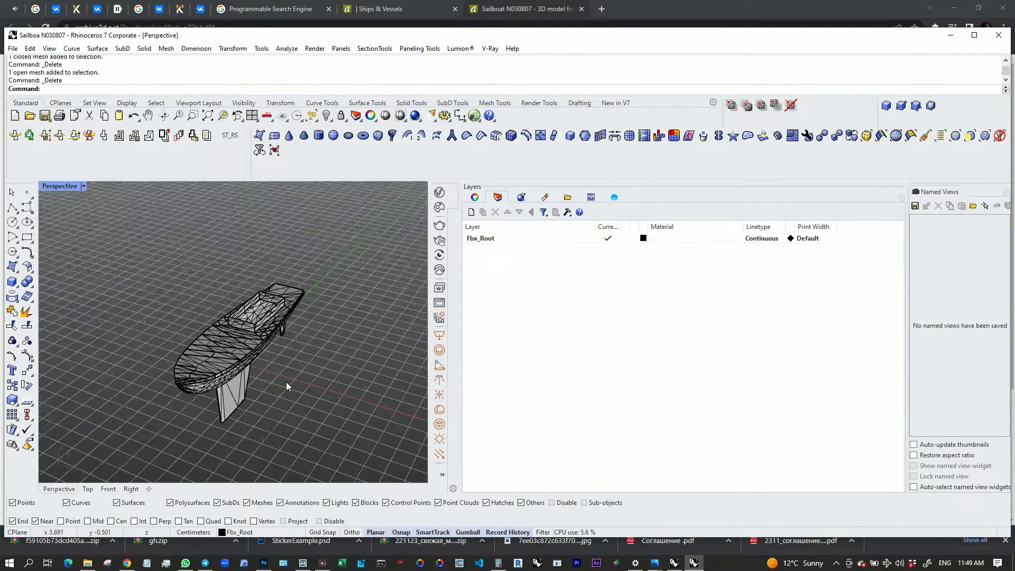
right_click_drag(288, 386, 238, 338)
left_click(235, 371)
key("Escape")
key("ctrl+z")
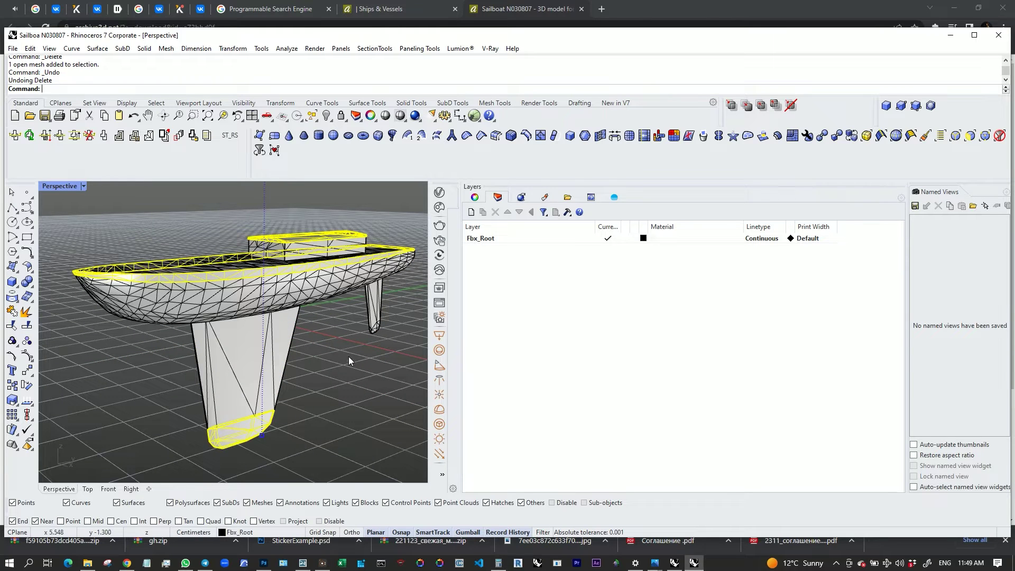
Step: Delete the keel meshes below the hull, trying to explode the mesh into separate parts first
left_click(246, 423)
key("Delete")
left_click(251, 398)
left_click(26, 312)
left_click(366, 408)
left_click(237, 371)
key("Delete")
key("Return")
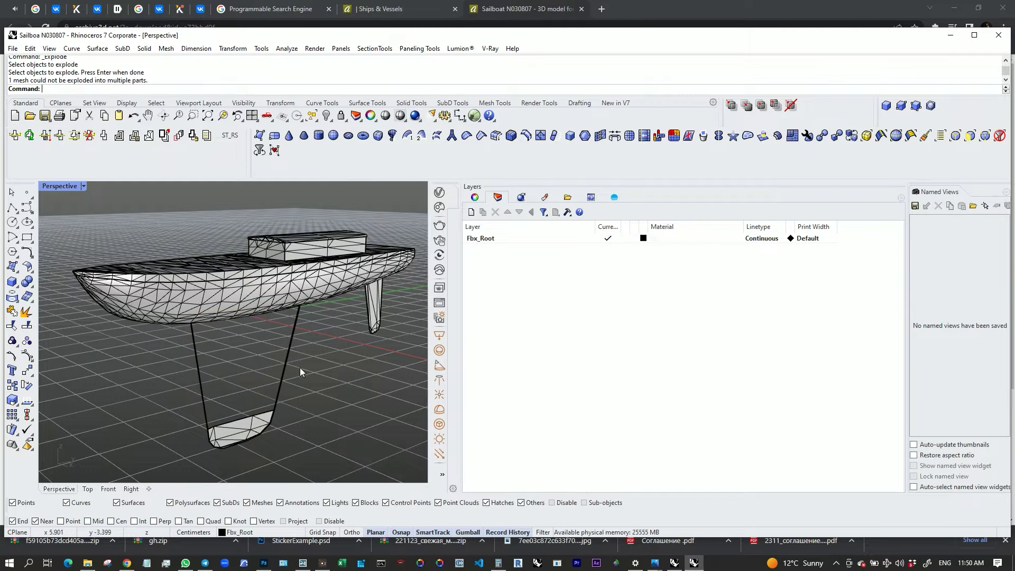
left_click_drag(300, 371, 202, 432)
key("Delete")
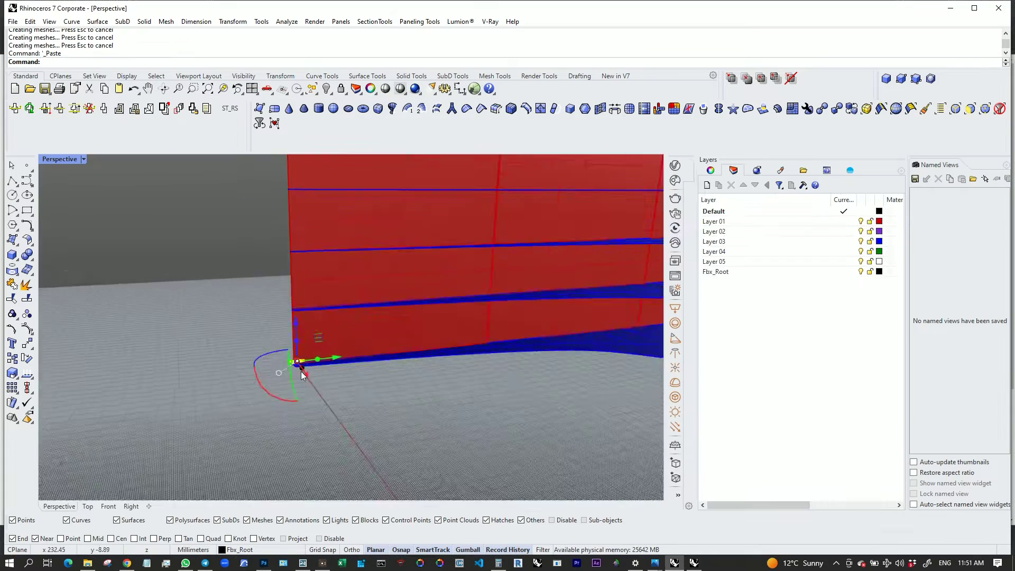
Step: Scale the boat pasted into the facade model up about 80 times from the wall's lower corner
type("Scale")
key("Return")
left_click(268, 347)
left_click(276, 352)
scroll(294, 386, "down", 15)
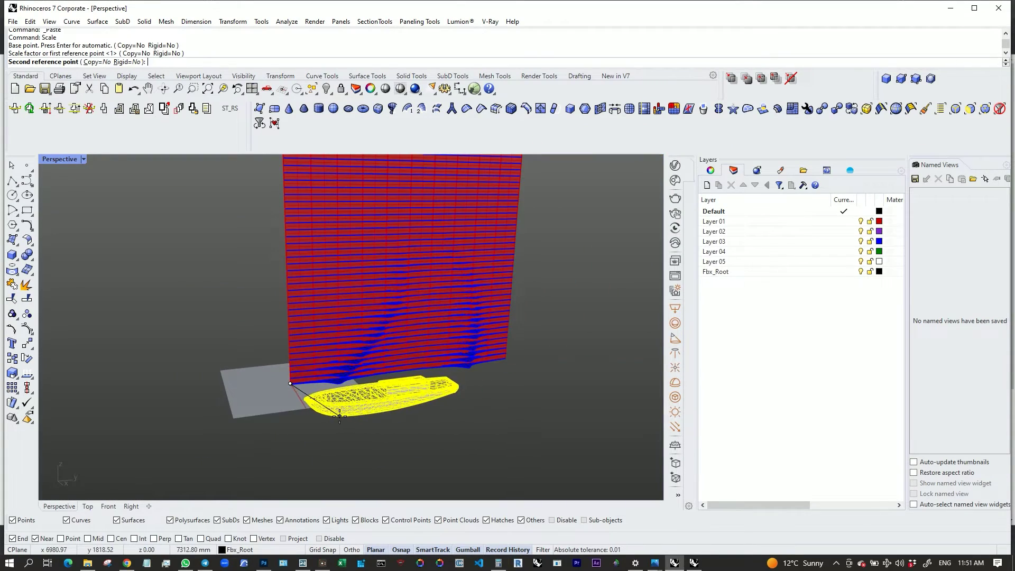
left_click(339, 416)
right_click_drag(344, 415, 379, 412)
Step: Raise the enlarged boat vertically in front of the louvre facade
left_click_drag(422, 349, 424, 177)
scroll(427, 248, "down", 8)
right_click_drag(433, 343, 453, 303)
scroll(416, 306, "up", 12)
scroll(415, 302, "up", 5)
left_click_drag(389, 311, 384, 222)
Step: Rotate the boat a quarter turn in plan so that it sits perpendicular to the facade
double_click(61, 160)
scroll(175, 392, "down", 10)
scroll(218, 218, "down", 1)
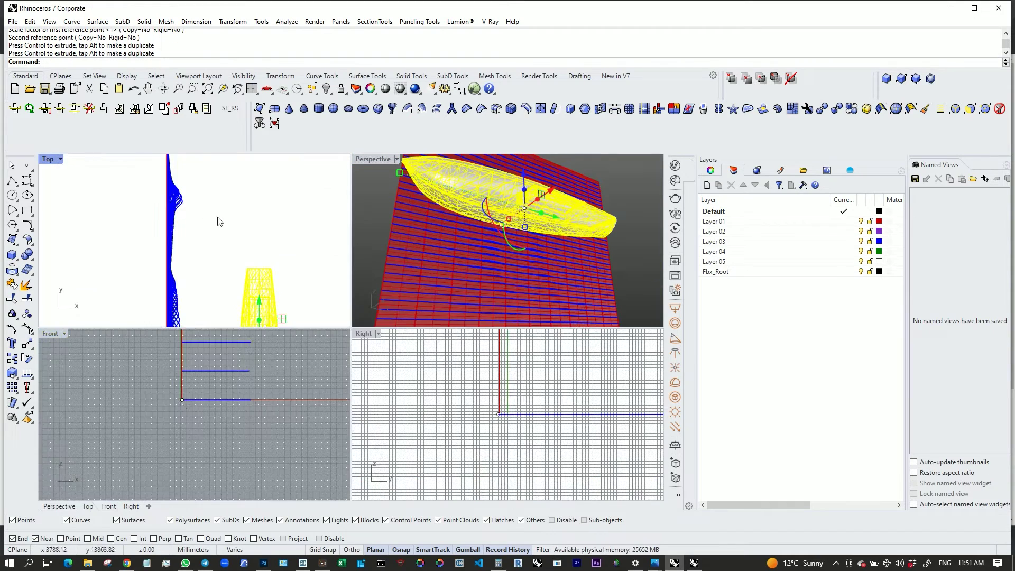
scroll(220, 221, "down", 4)
left_click_drag(181, 292, 146, 148)
scroll(159, 211, "down", 6)
scroll(452, 412, "down", 20)
scroll(461, 384, "up", 15)
scroll(182, 420, "down", 20)
right_click_drag(237, 353, 217, 387)
scroll(216, 388, "up", 9)
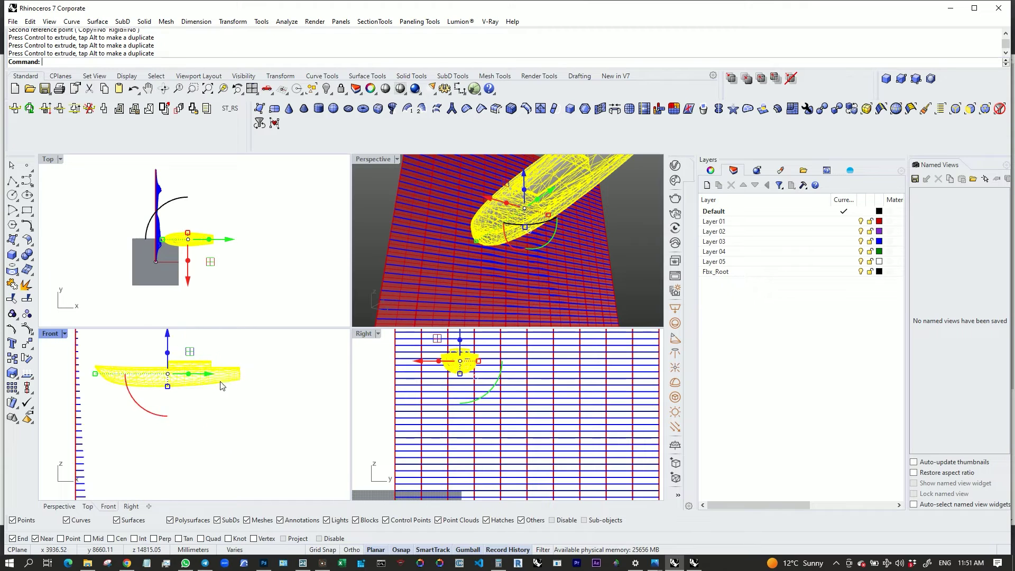
Step: Rotate the boat a quarter turn in the Front view so that it stands vertically alongside the wall
left_click_drag(141, 407, 114, 355)
scroll(539, 218, "down", 8)
scroll(542, 218, "up", 4)
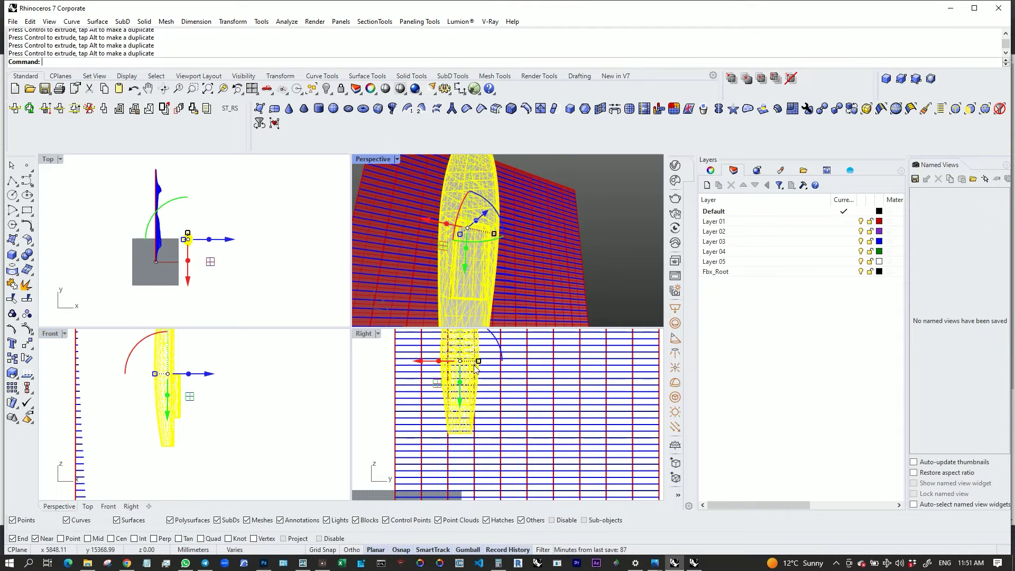
Step: Tilt the upright boat diagonally across the facade in the Right view
scroll(474, 365, "down", 6)
right_click_drag(472, 367, 457, 387)
scroll(445, 369, "up", 8)
left_click_drag(499, 377, 510, 394)
scroll(453, 388, "down", 8)
scroll(158, 226, "down", 4)
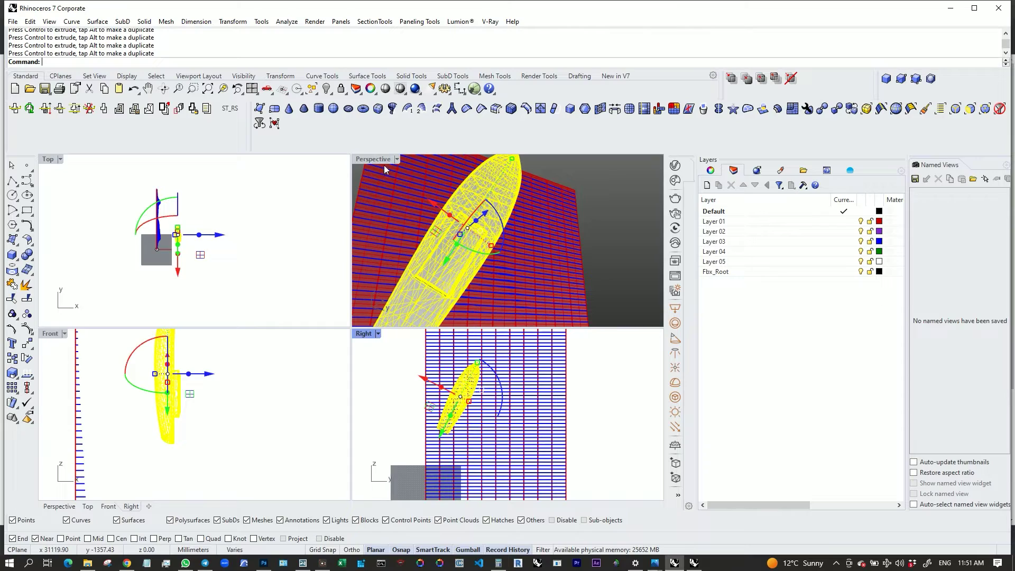
Step: Turn on Vertex snapping and scale the boat down slightly, using its stern corner as the reference point
double_click(369, 162)
scroll(370, 307, "down", 8)
right_click_drag(423, 301, 445, 323)
scroll(445, 324, "up", 4)
scroll(455, 360, "up", 7)
type("scale")
key("Return")
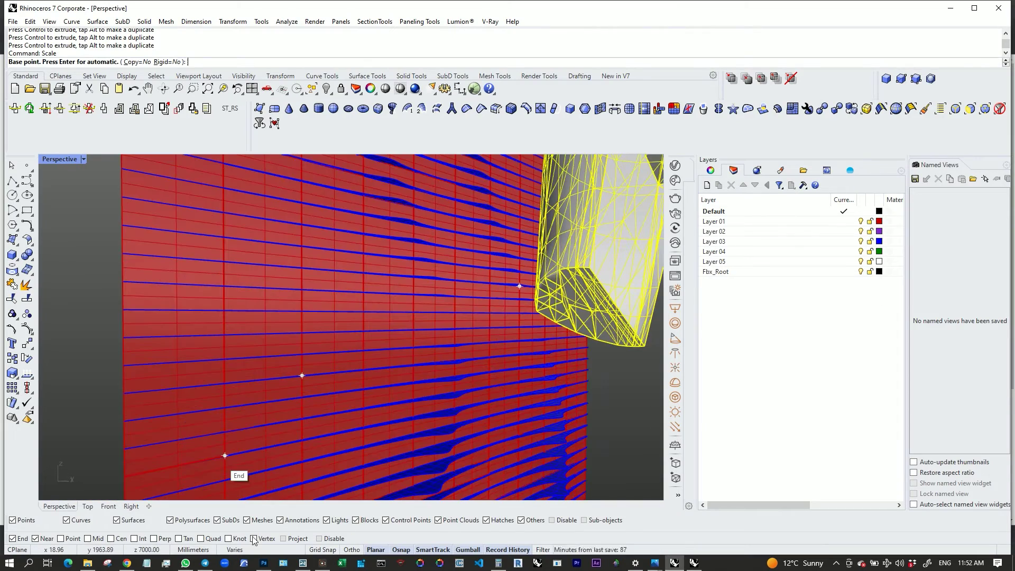
left_click(644, 345)
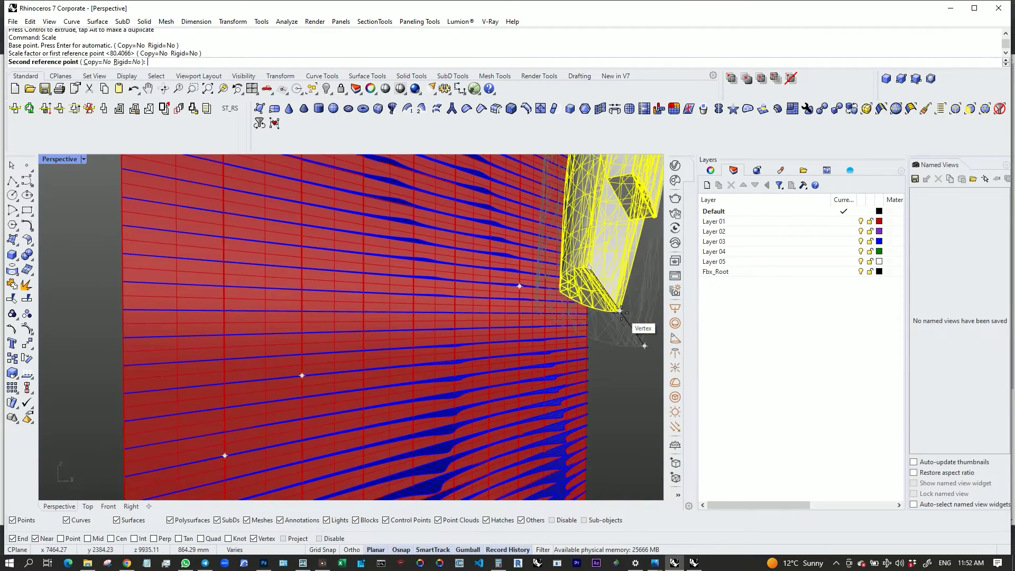
left_click(622, 312)
Step: Move the boat higher and sideways to the upper part of the facade
scroll(394, 251, "down", 10)
scroll(408, 243, "up", 4)
right_click_drag(408, 243, 301, 224)
scroll(385, 242, "down", 4)
scroll(343, 221, "up", 6)
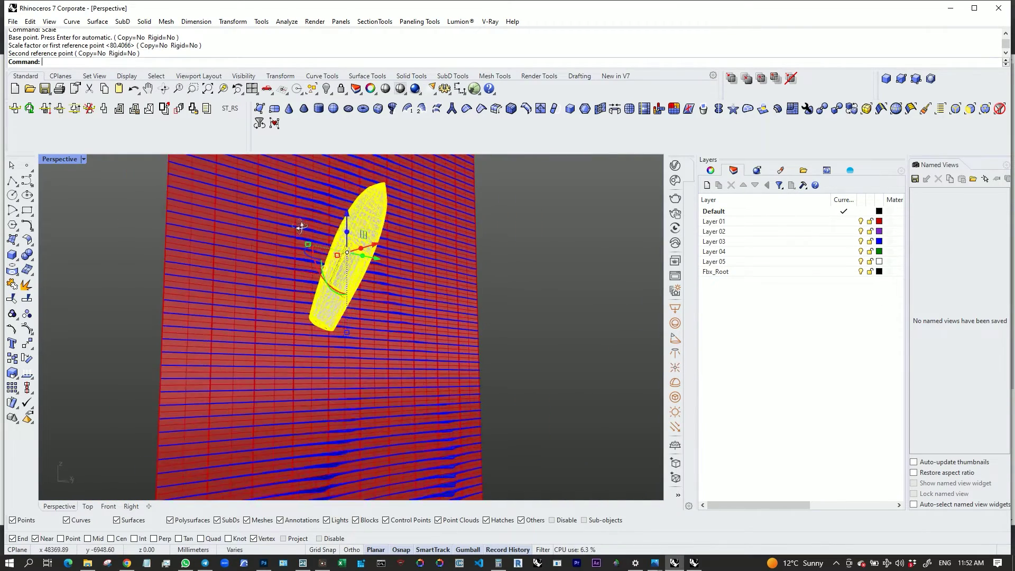
left_click_drag(347, 229, 349, 189)
right_click_drag(351, 212, 317, 296)
left_click_drag(299, 320, 412, 265)
right_click_drag(411, 265, 411, 301)
Step: Move the boat up against the wall in the Front view and slightly adjust its tilt
double_click(60, 159)
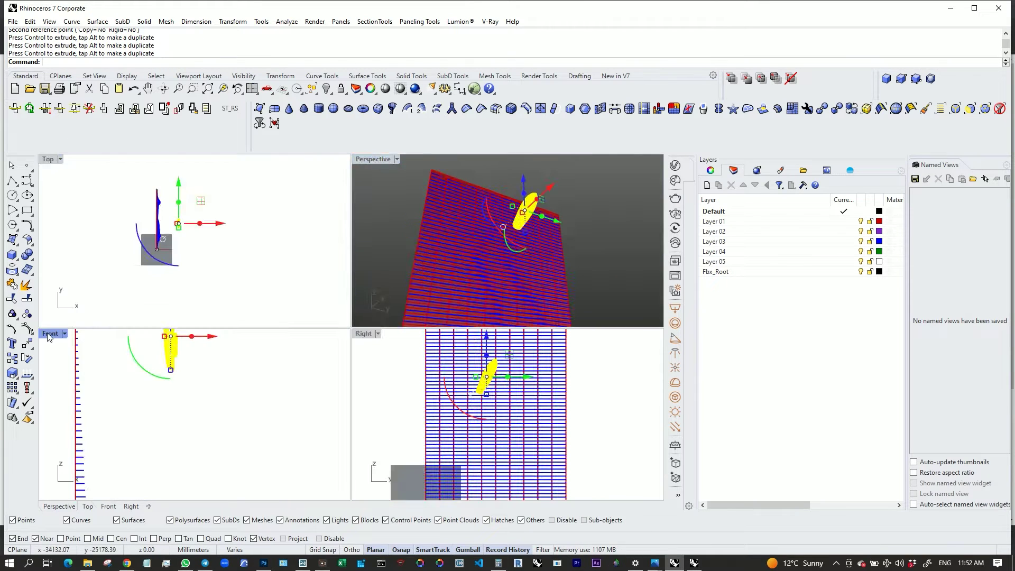
double_click(47, 331)
left_click_drag(316, 309, 149, 177)
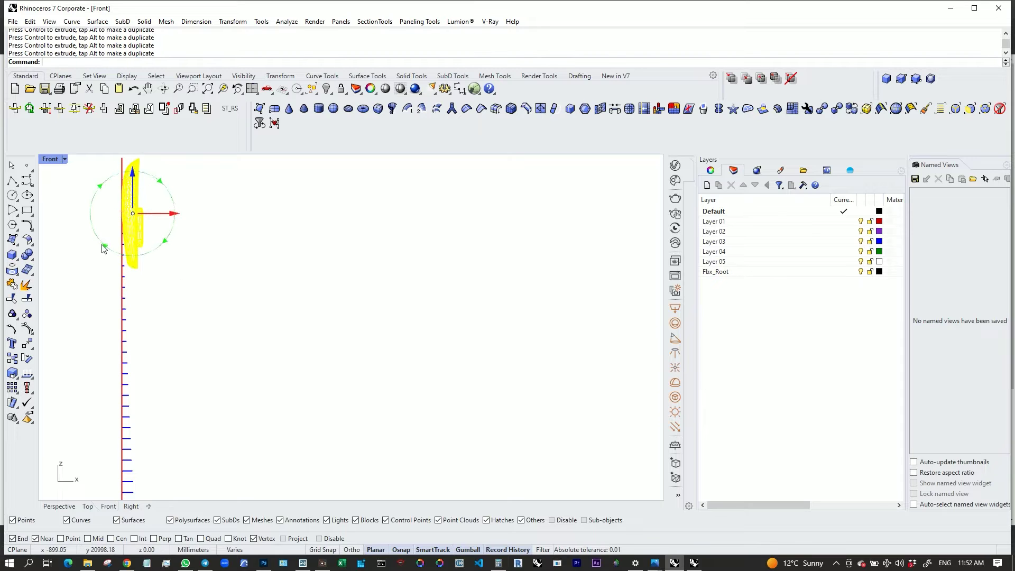
left_click_drag(97, 247, 99, 248)
double_click(51, 159)
double_click(372, 159)
Step: Nudge the boat into its final position against the louvres in the Perspective view
right_click_drag(476, 370, 507, 444)
scroll(333, 265, "up", 5)
right_click_drag(325, 270, 436, 195)
left_click_drag(427, 195, 426, 194)
scroll(426, 196, "down", 5)
right_click_drag(410, 208, 412, 277)
mouse_move(415, 284)
left_mouse_down()
mouse_move(406, 292)
mouse_move(419, 295)
left_mouse_up()
right_click_drag(415, 304, 385, 402)
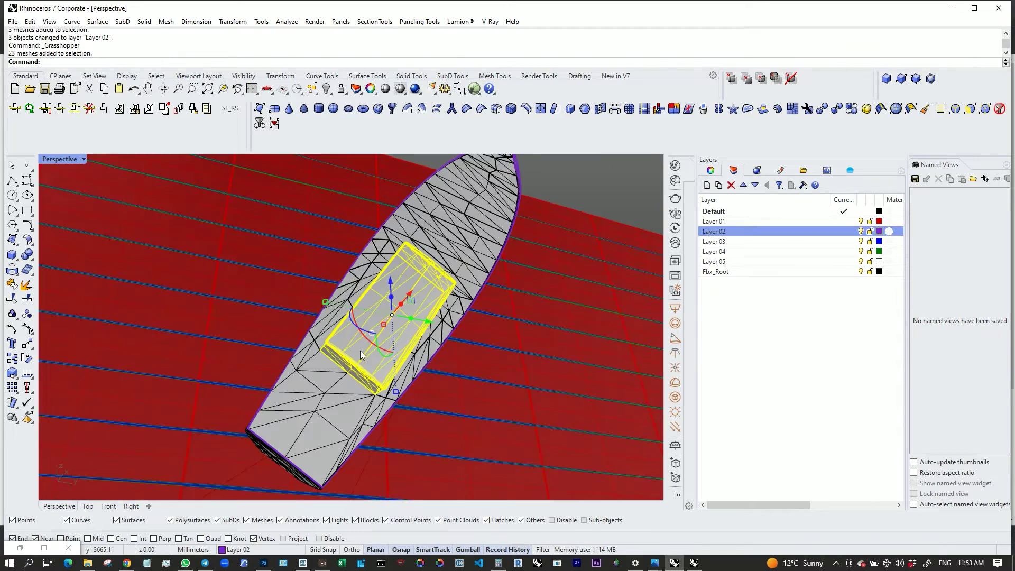
Step: Assign the selected cabin meshes of the boat to Layer 04
right_click(827, 243)
left_click(805, 253)
right_click(804, 260)
left_click(804, 252)
right_click(805, 251)
left_click(851, 436)
Step: Assign the boat's deck mesh to Layer 05 and clear the selection
left_click(476, 249)
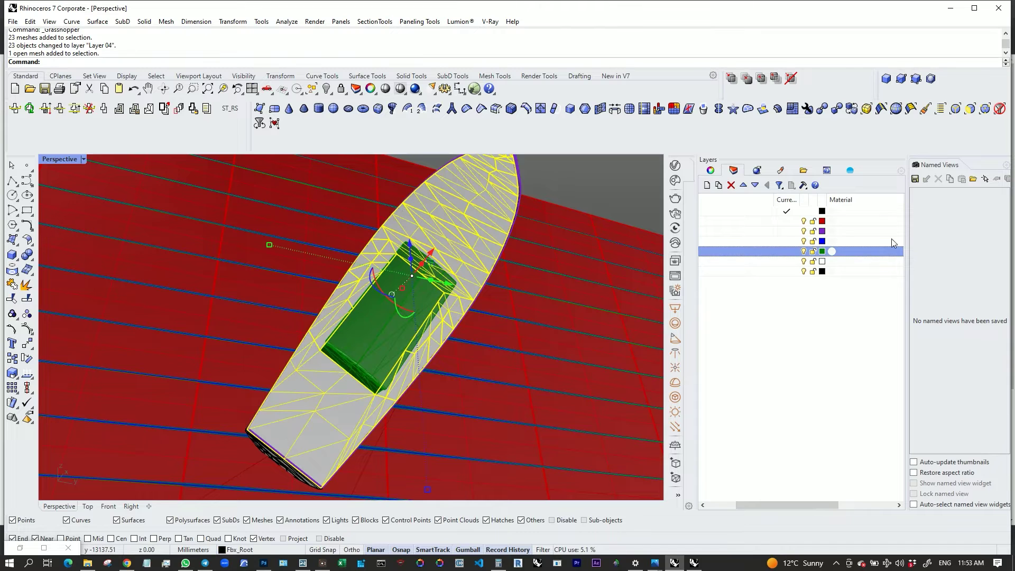
right_click(861, 263)
left_click(883, 462)
scroll(418, 264, "down", 5)
scroll(333, 368, "up", 9)
left_click(349, 364)
scroll(349, 364, "down", 1)
left_click(339, 355)
key("Escape")
Step: Give the Default layer a dark grey Plaster material
left_click(841, 211)
left_click(469, 218)
left_click(445, 134)
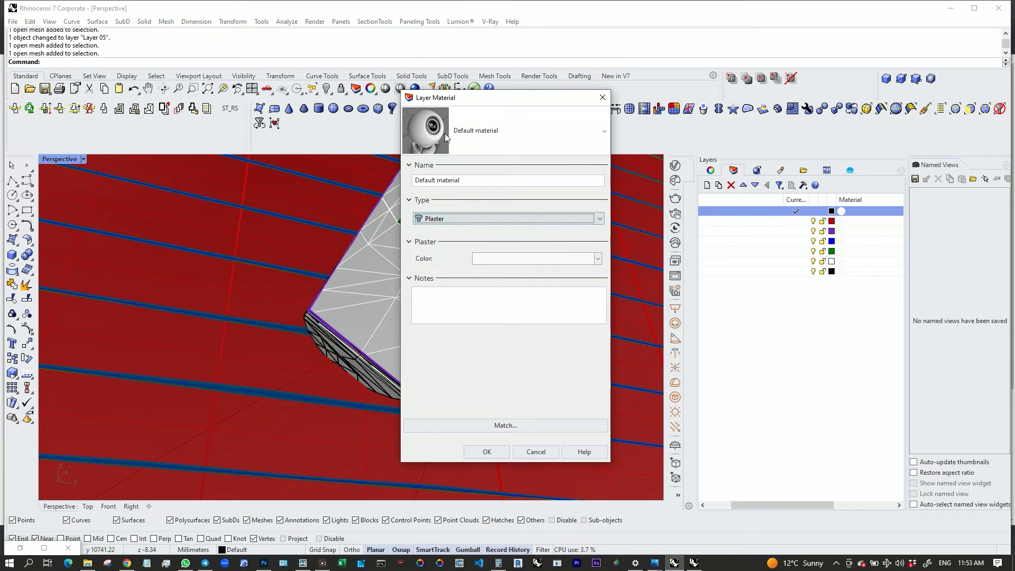
left_click(544, 259)
left_click(894, 319)
left_click(487, 451)
Step: Give Layer 01 a Plaster material coloured Black
left_click(848, 220)
left_click(475, 259)
left_click(670, 148)
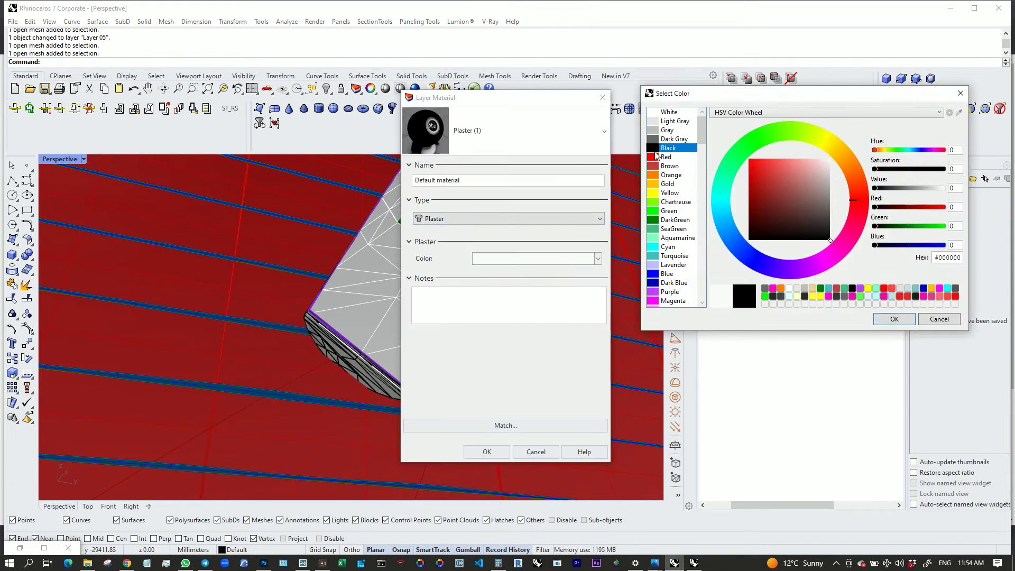
left_click(893, 319)
key("Return")
Step: Give Layer 02 a Plaster material coloured Brown
left_click(848, 231)
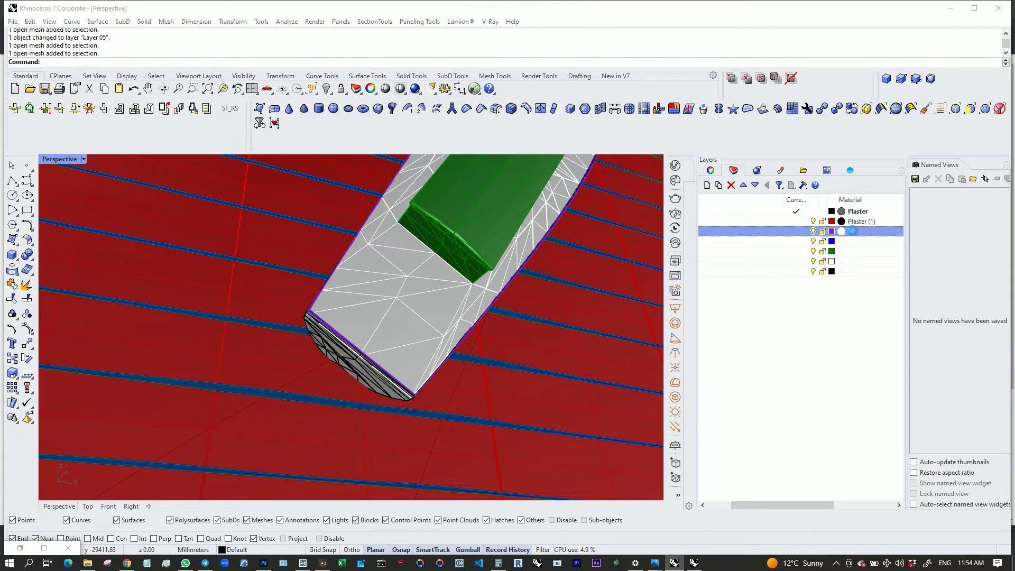
left_click(483, 217)
left_click(507, 218)
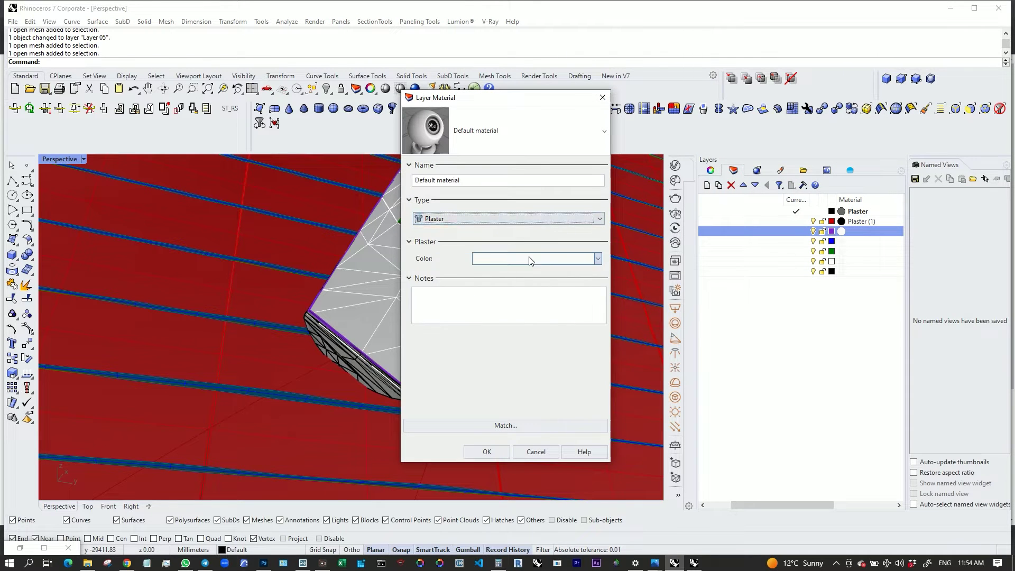
left_click(530, 259)
left_click(670, 166)
left_click(894, 319)
left_click(487, 451)
Step: Give Layer 03 a green Plaster material
left_click(848, 241)
left_click(484, 218)
left_click(507, 316)
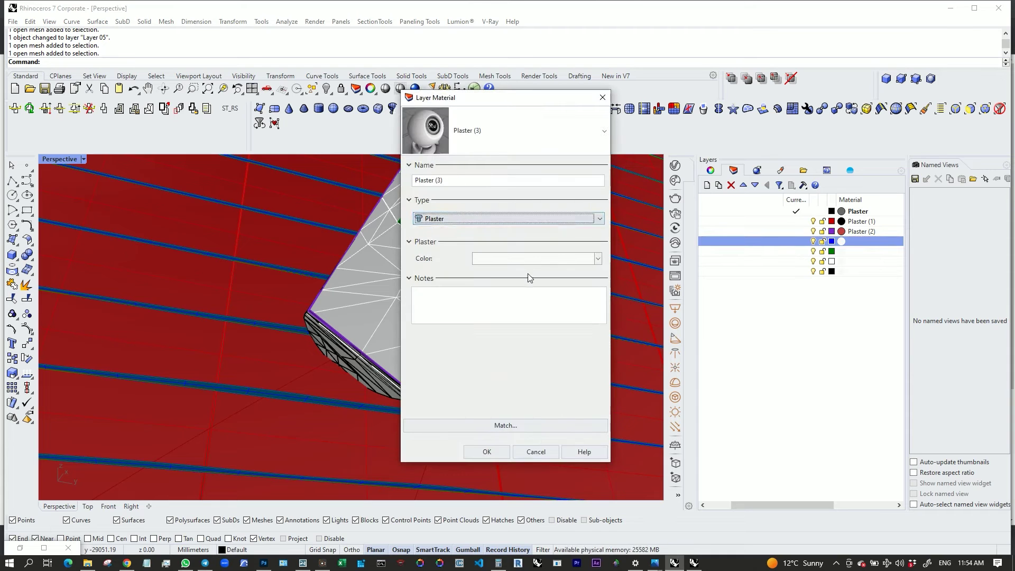
left_click(530, 258)
left_click(750, 291)
left_click(894, 319)
left_click(486, 453)
Step: Give Layer 05 a Plaster material coloured Yellow
left_click(847, 251)
left_click(530, 258)
left_click(670, 192)
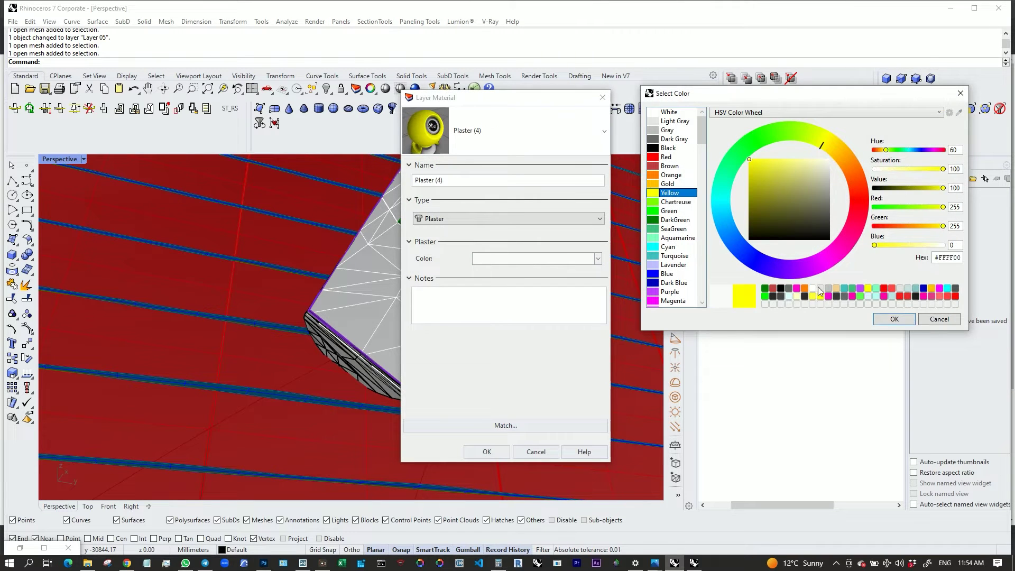
left_click(894, 319)
left_click(487, 451)
Step: Give Layer 04 a light-coloured Custom material after trying the Metal type
left_click(847, 261)
left_click(481, 218)
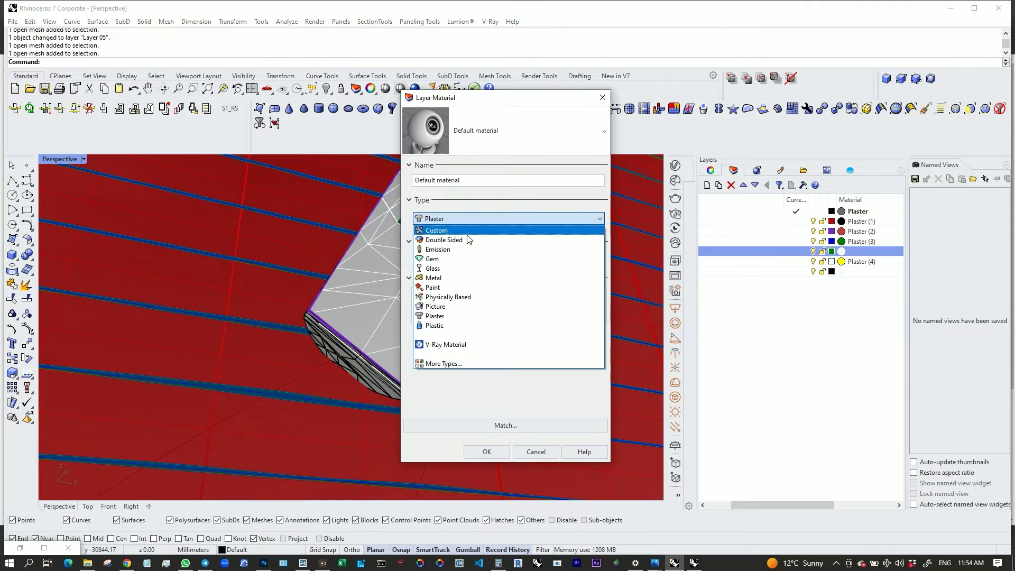
left_click(449, 278)
left_click(454, 218)
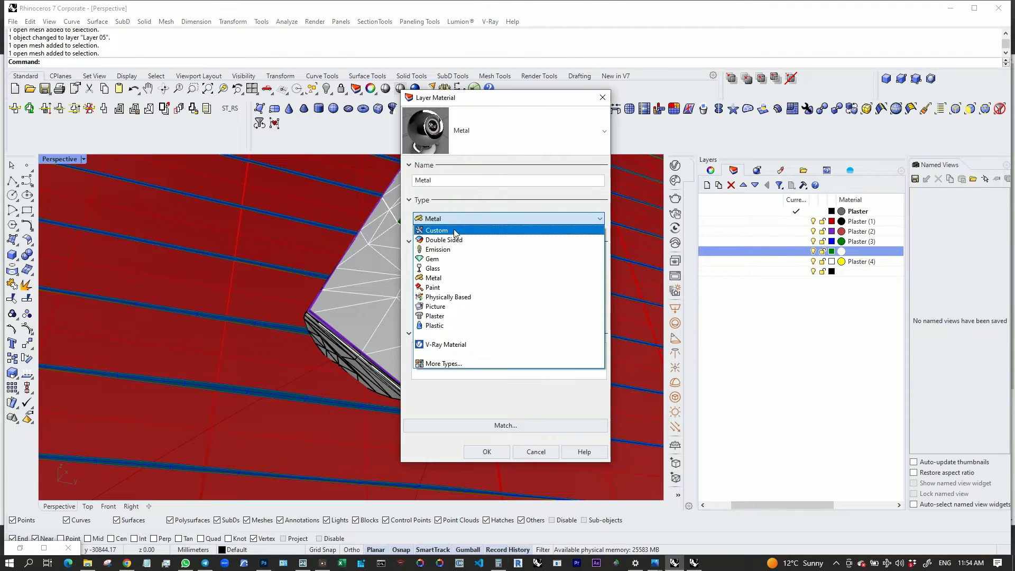
left_click(453, 230)
left_click(521, 258)
left_click(670, 202)
left_click(894, 320)
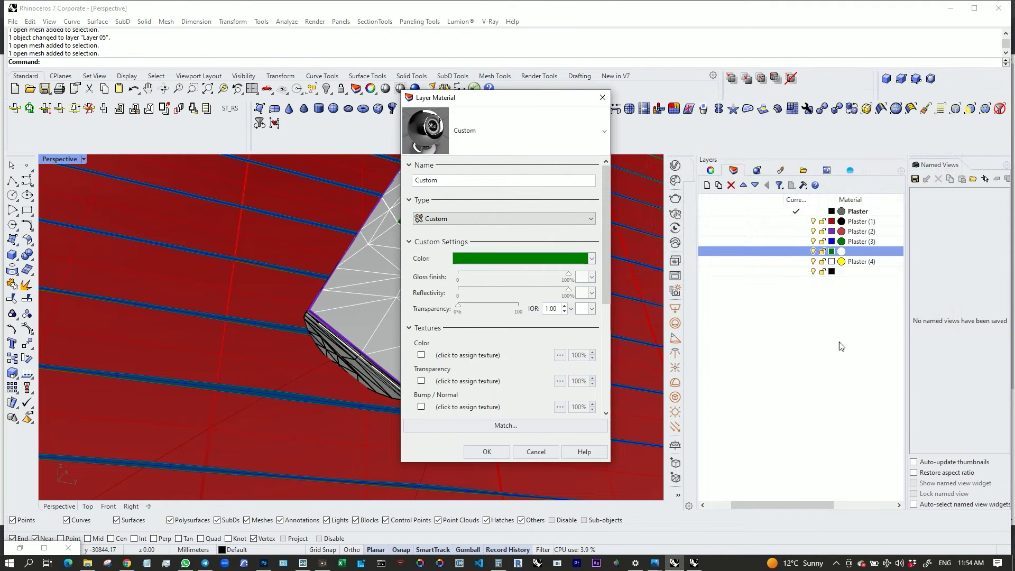
left_click(527, 258)
left_click(671, 265)
left_click(894, 319)
left_click(487, 452)
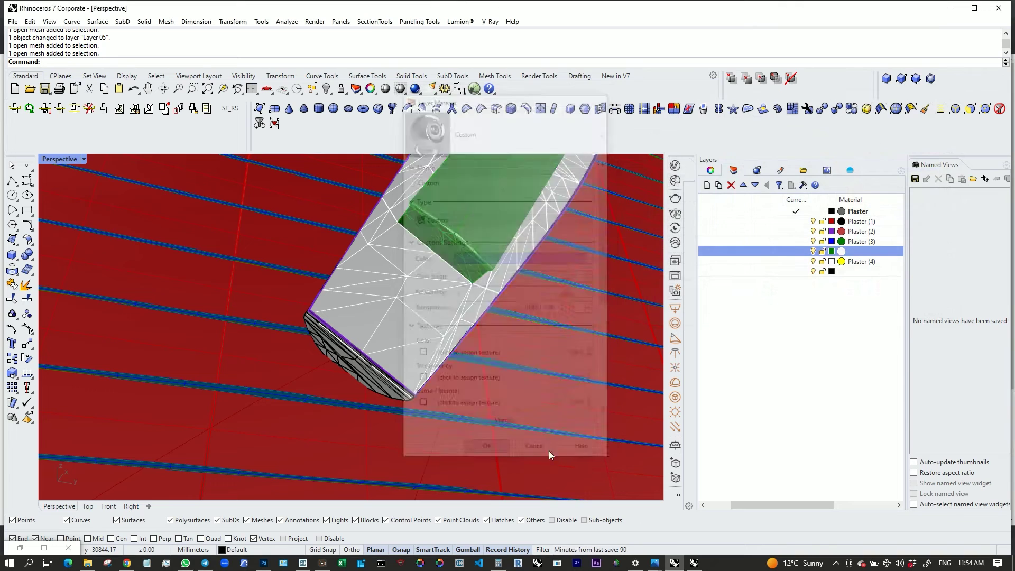
Step: Give the last layer in the list a Plaster material and choose its colour
left_click(855, 271)
left_click(446, 218)
left_click(521, 384)
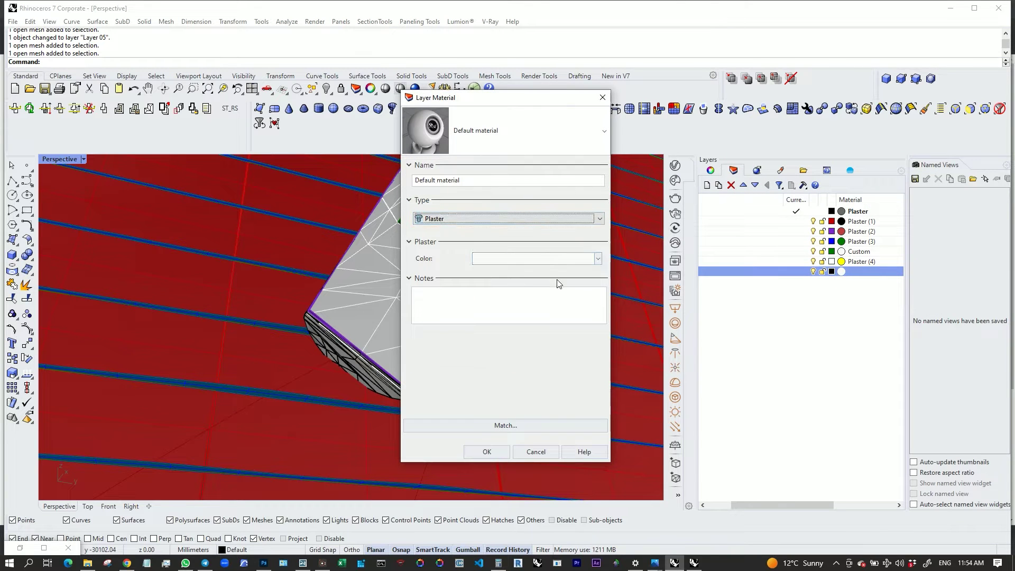
left_click(530, 258)
left_click(670, 292)
left_click(894, 319)
left_click(486, 452)
Step: Switch to Lumion and create a new project from the plain grass field template
scroll(348, 321, "down", 5)
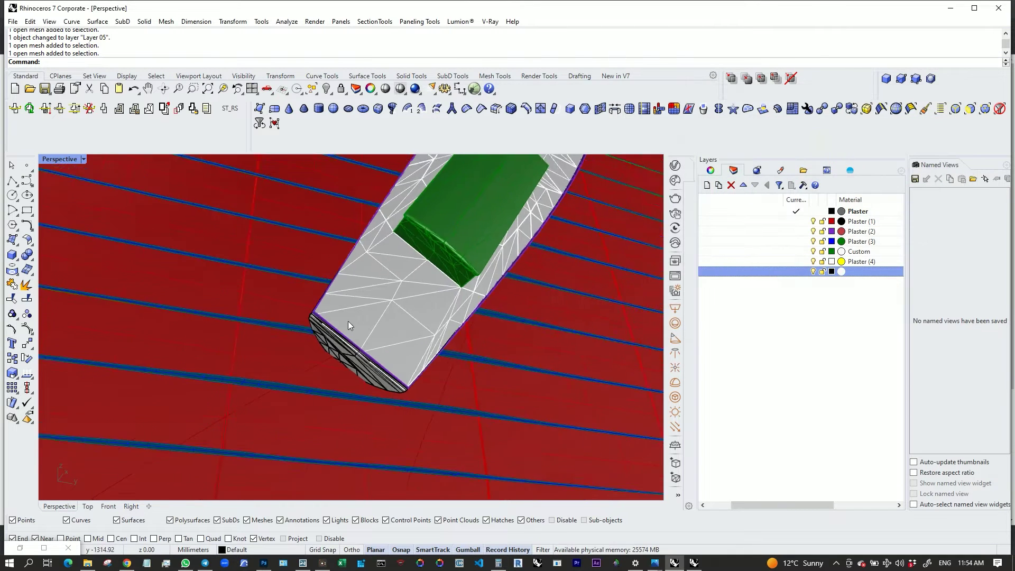
left_click(303, 563)
left_click(415, 181)
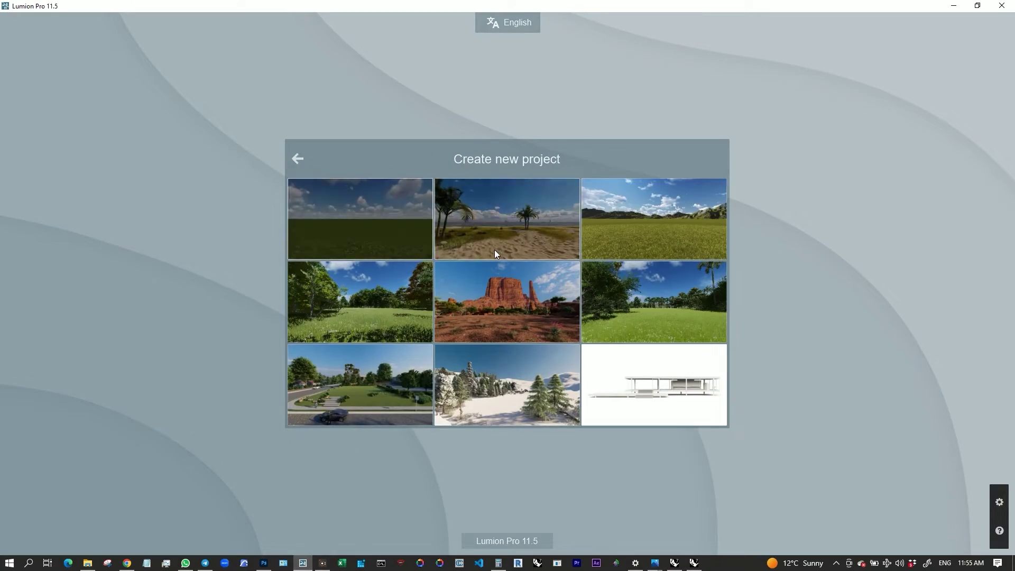
left_click(363, 233)
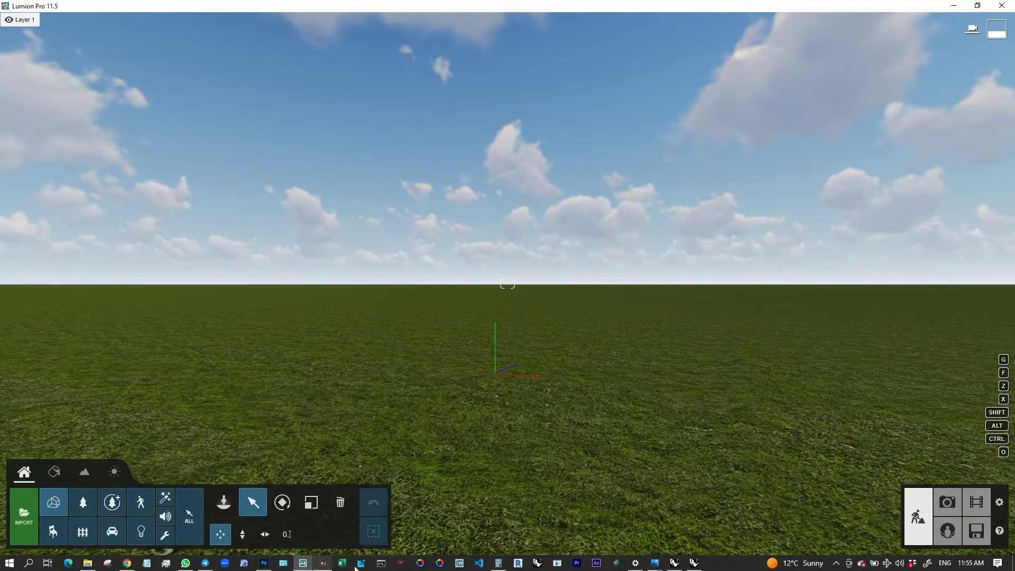
Step: Switch to the Rhino window holding Sailboa N030807 and close it without saving the changes
left_click(694, 563)
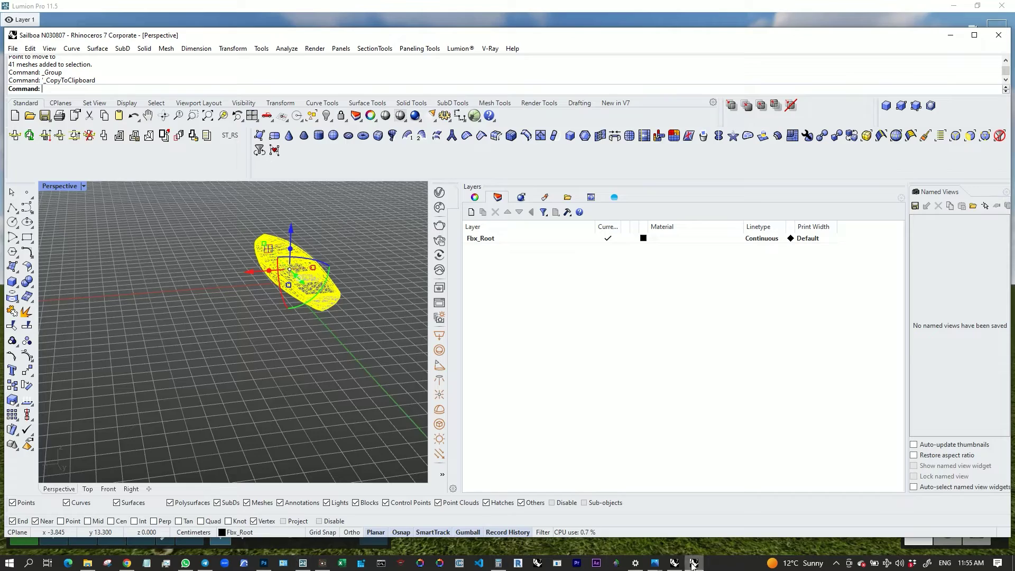
left_click(672, 564)
left_click(693, 563)
left_click(999, 35)
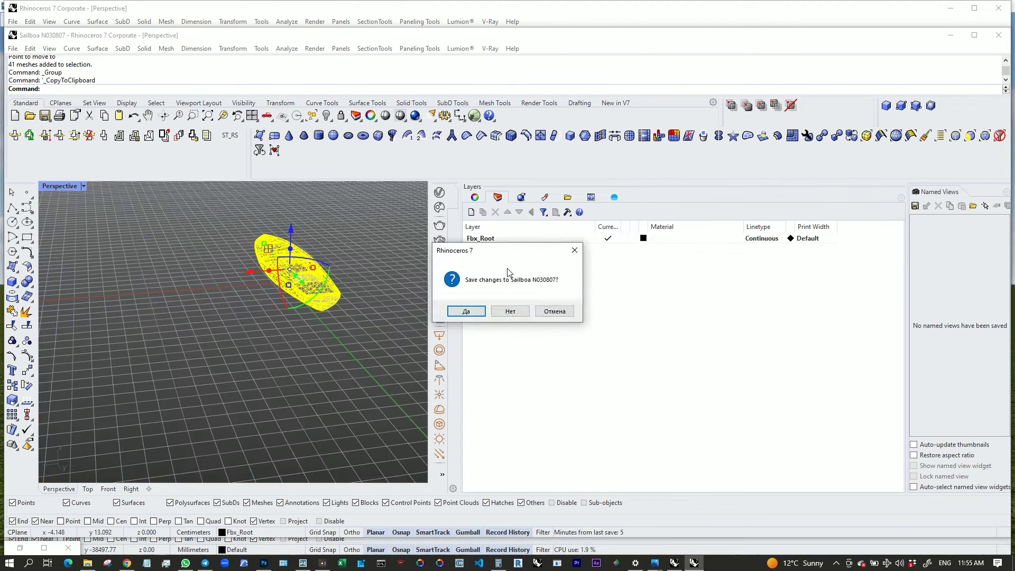
left_click(509, 310)
Step: Save the facade model as Untitled.3dm on the desktop
left_click(13, 22)
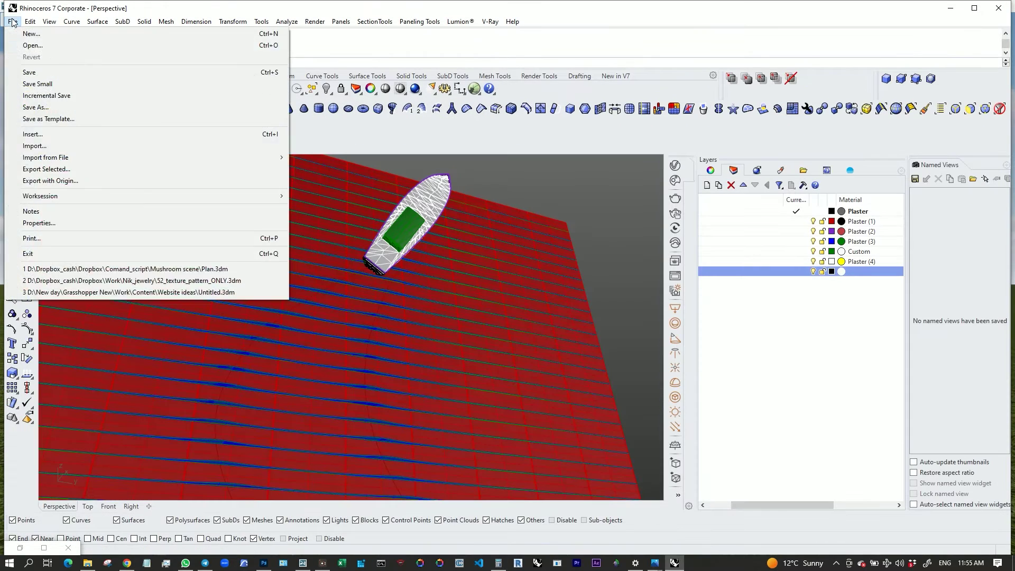
left_click(32, 107)
left_click(79, 94)
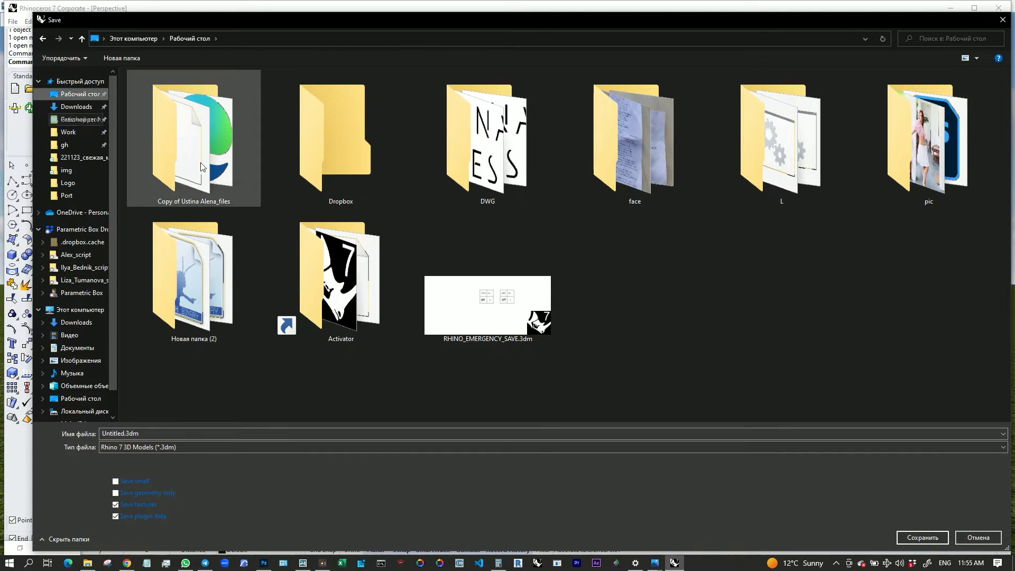
left_click(903, 539)
Step: Start Lumion LiveSync for the facade model and switch to Lumion
left_click(460, 21)
left_click(471, 34)
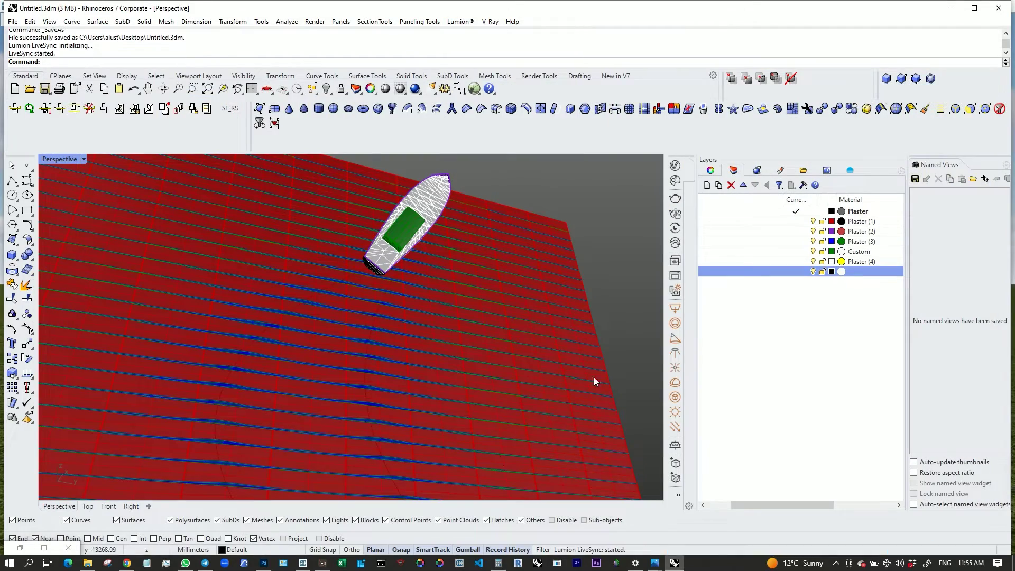
left_click(304, 564)
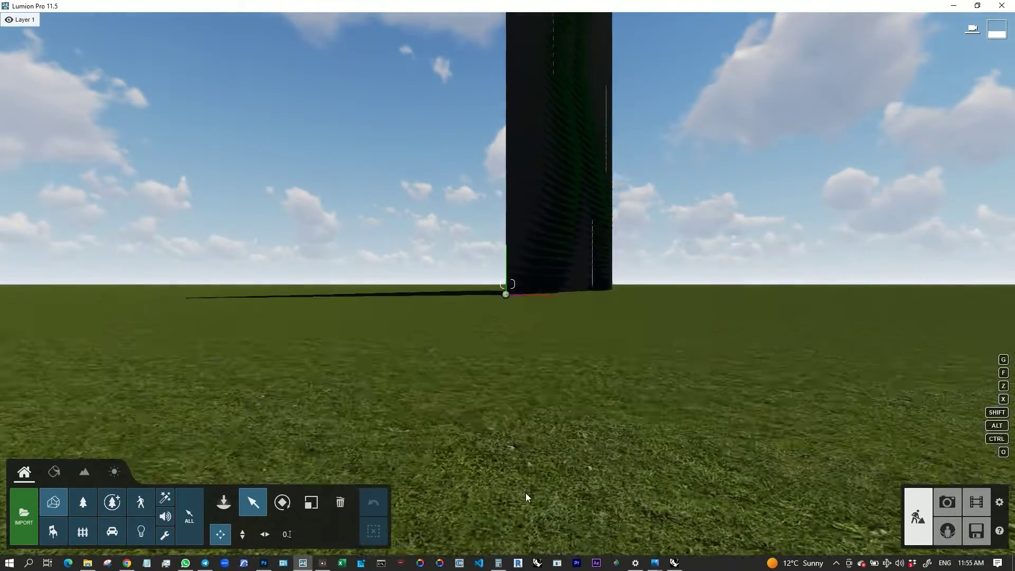
Step: Examine the synced facade wall and the boat on it from a low front viewpoint
key("s")
right_click_drag(674, 256, 486, 476)
key("w")
key("s")
key("w")
key("s")
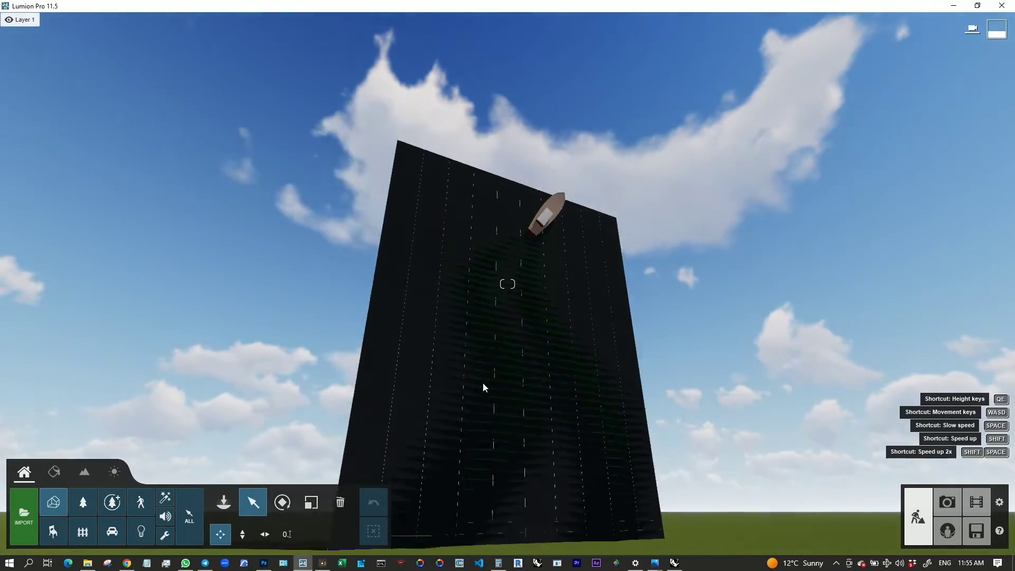
key("w")
right_click_drag(483, 387, 389, 108)
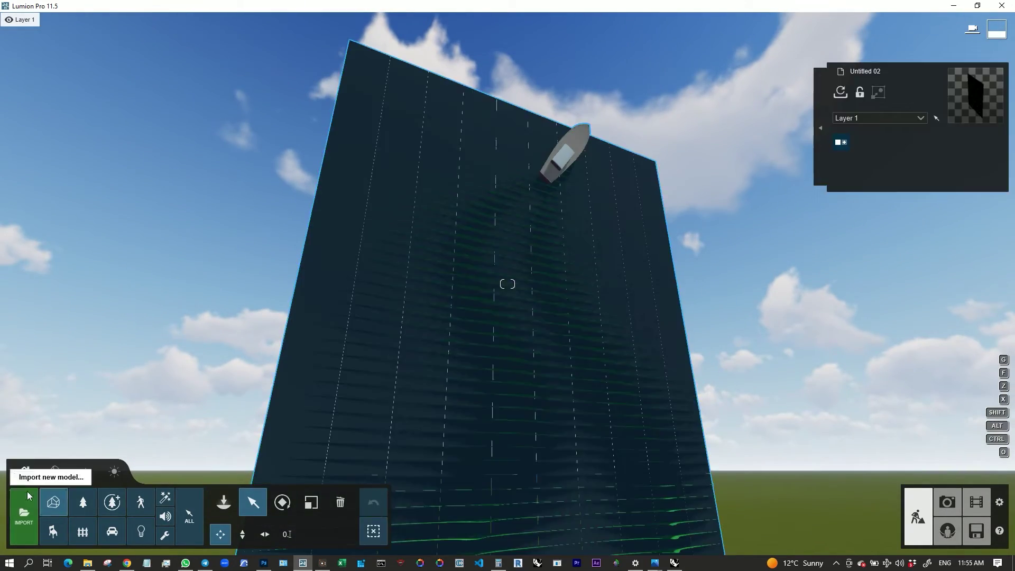
Step: Apply the outdoor metal material Diamond Plate 01 2048 to the facade panels
left_click(54, 471)
left_click(334, 313)
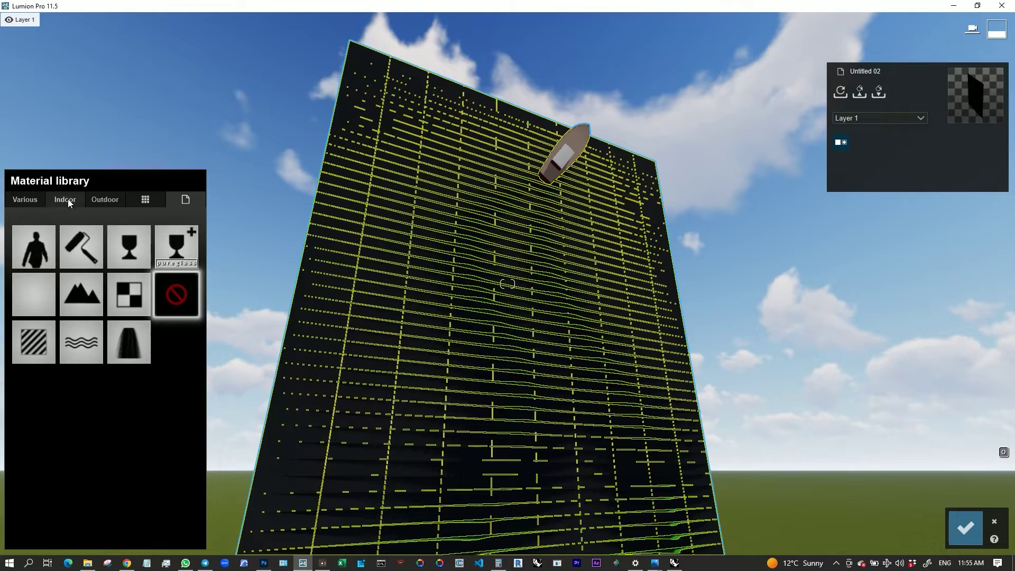
left_click(100, 200)
left_click(138, 230)
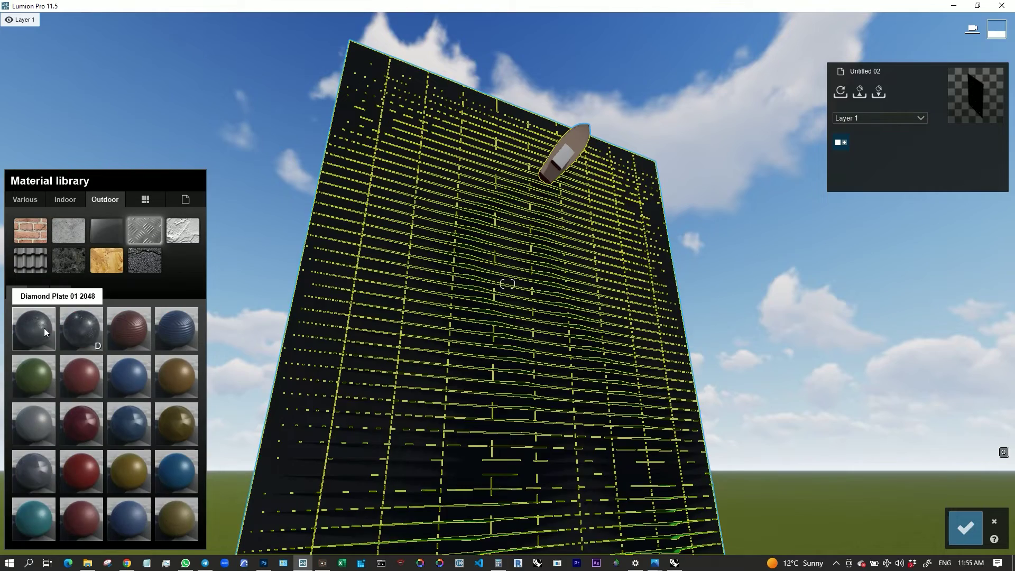
left_click(29, 422)
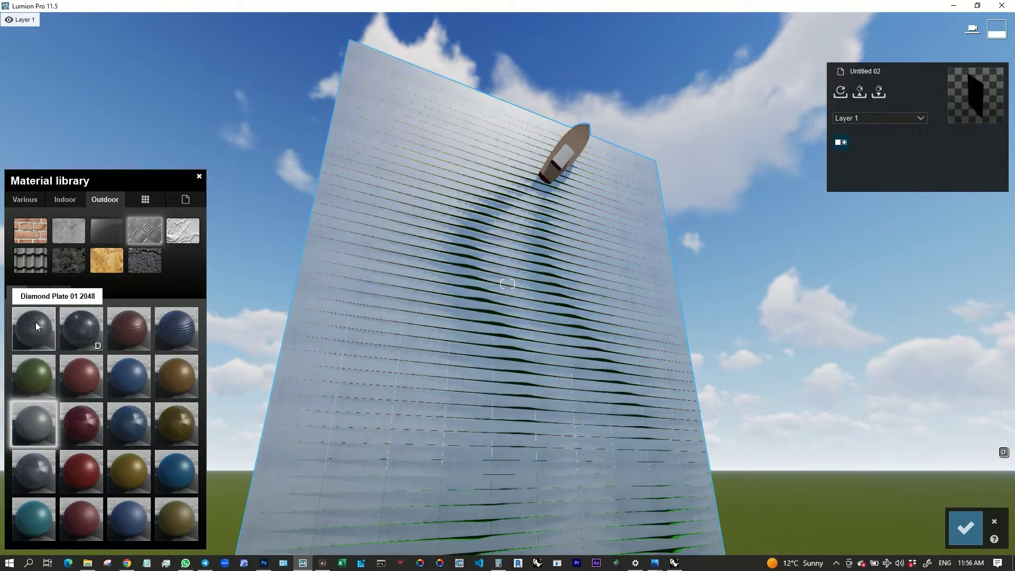
left_click(36, 322)
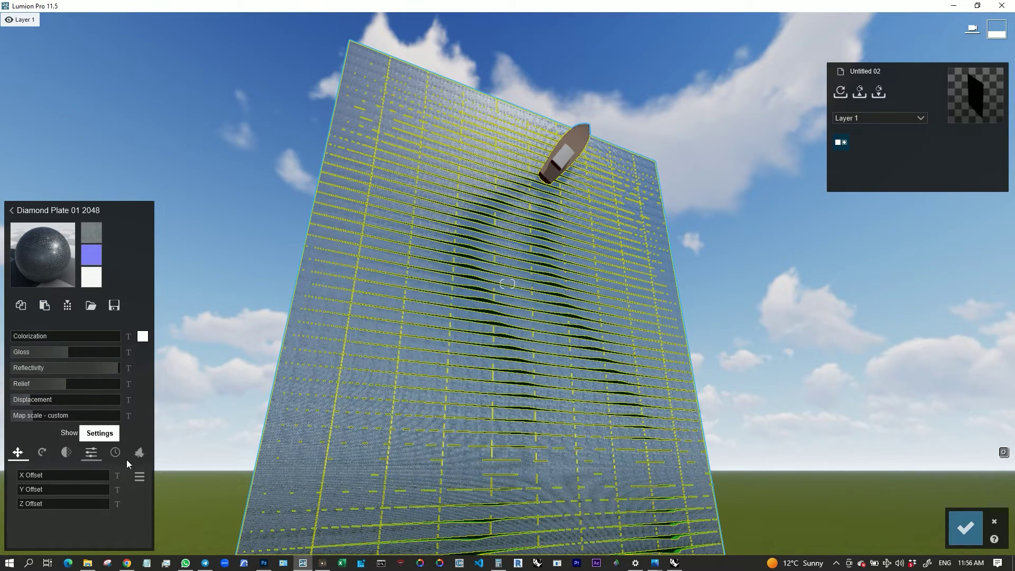
Step: Set the diamond plate's weathering to the light grey metal type and lower its gloss
left_click(114, 452)
left_click(33, 506)
left_click(45, 352)
key("w")
right_click_drag(480, 207, 530, 312)
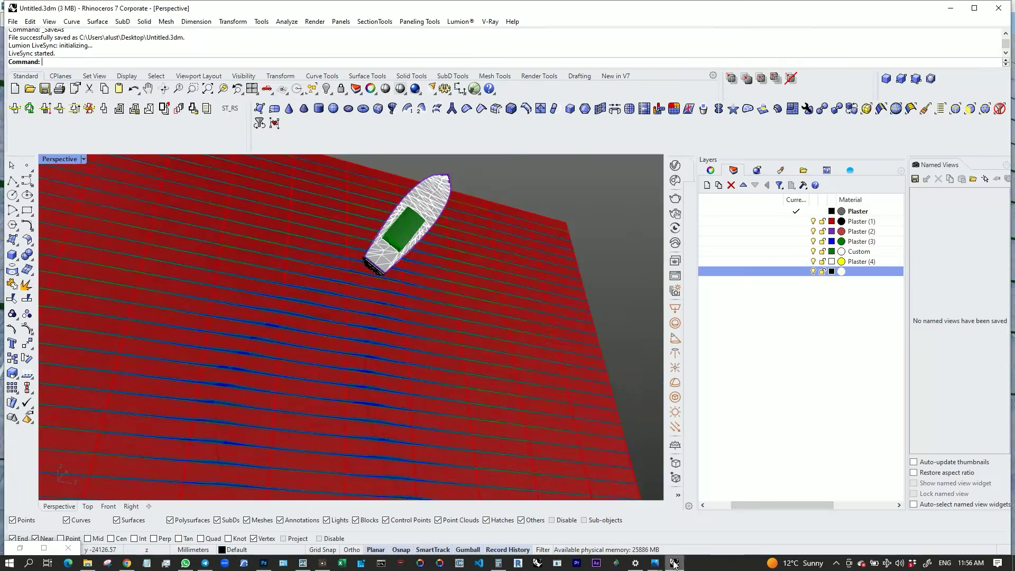
Step: In Rhino, select all the blue wavy strip surfaces and pull them slightly upward with the gumball
scroll(300, 313, "up", 3)
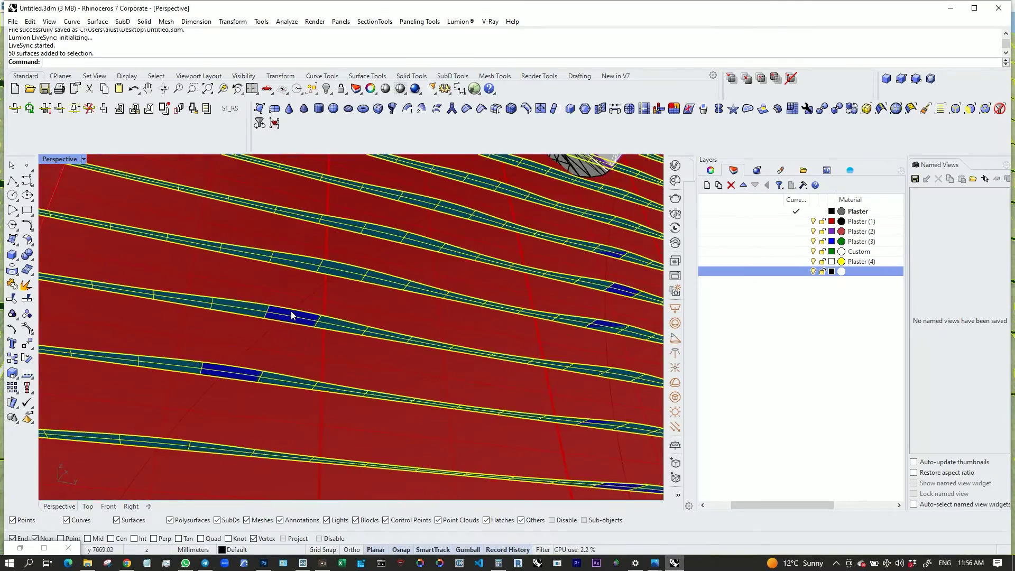
scroll(296, 277, "down", 5)
scroll(377, 317, "up", 6)
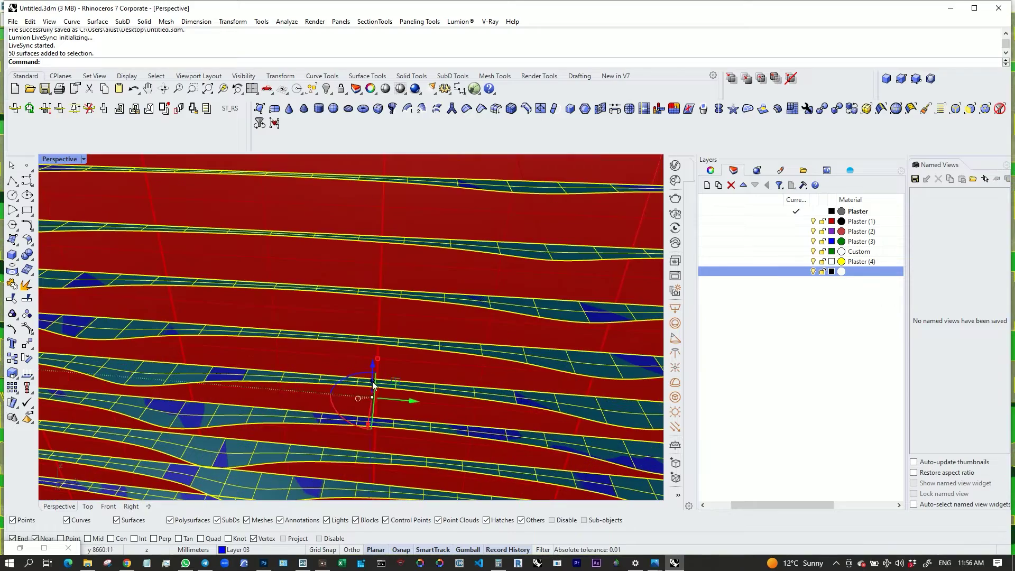
left_click_drag(372, 384, 373, 382)
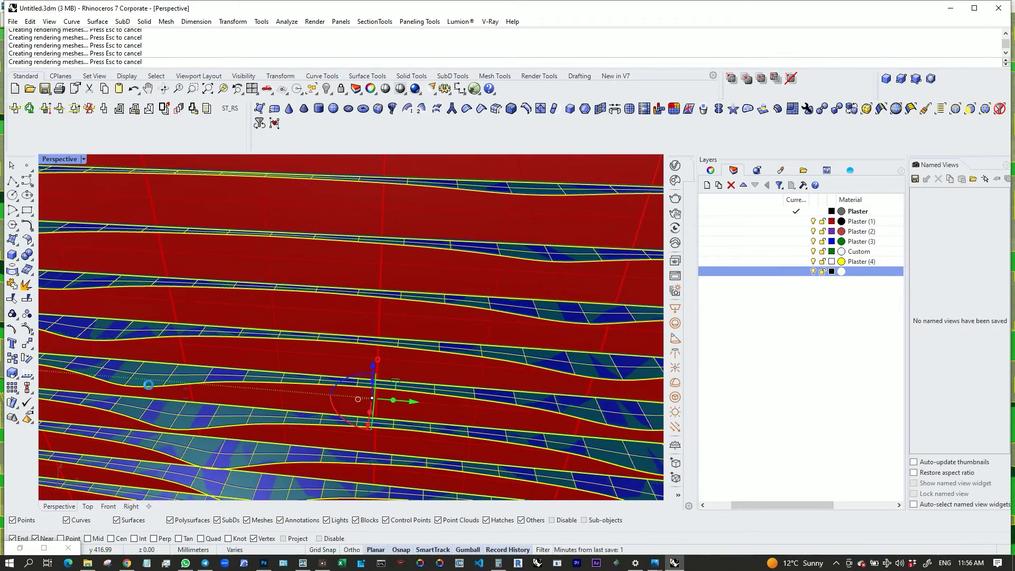
scroll(326, 320, "down", 2)
scroll(192, 412, "up", 5)
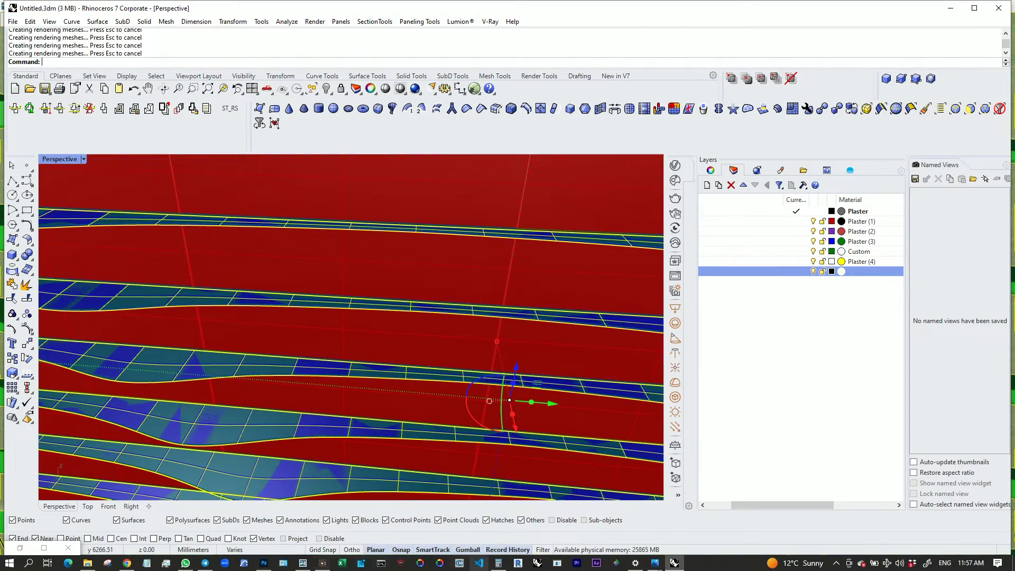
Step: In Lumion, save the facade panels' material to the custom materials as Custom_Diamond_Plate_01_2048
left_click(305, 563)
key("s")
right_click_drag(317, 386, 246, 254)
key("w")
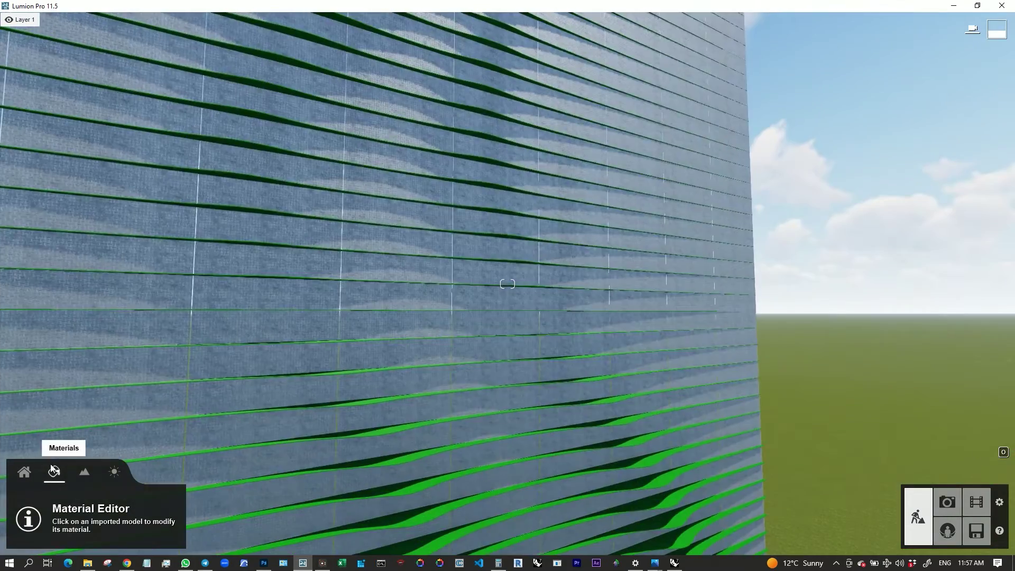
left_click(353, 404)
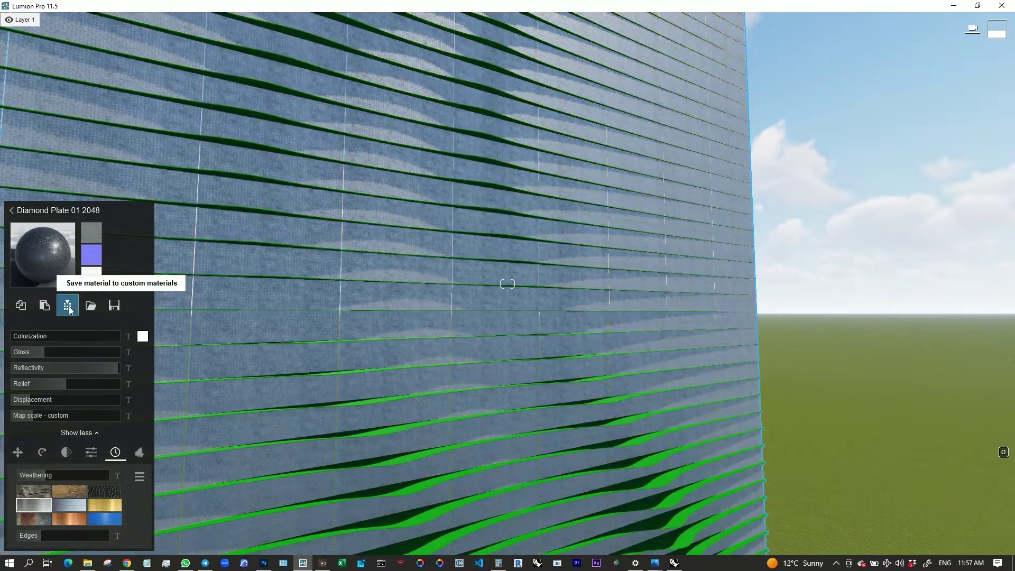
left_click(69, 310)
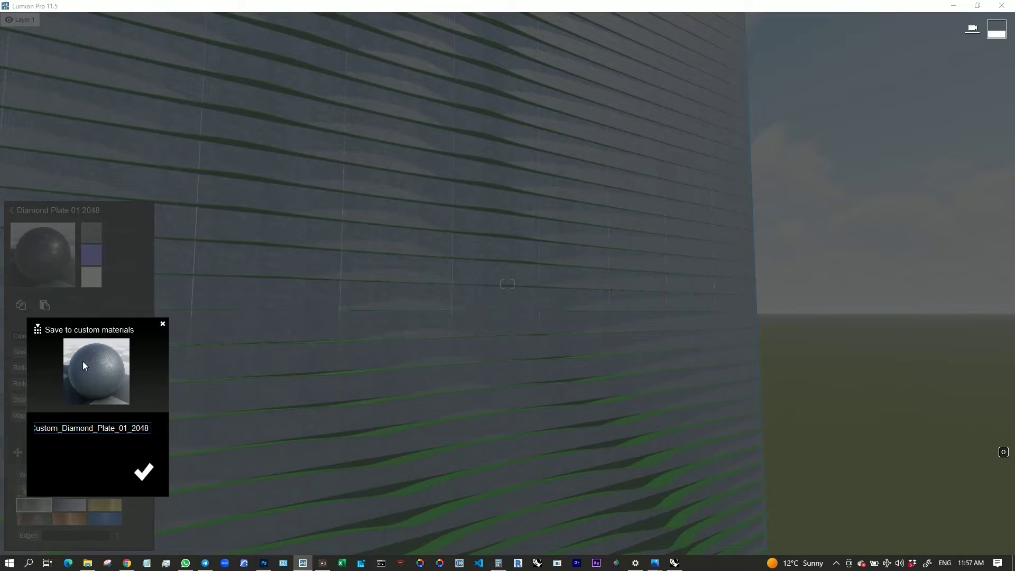
left_click(144, 470)
Step: Apply the saved Custom_Diamond_Plate_01_2048 material to the green wavy strips
left_click(388, 465)
left_click(144, 200)
left_click(177, 289)
Step: Save a copy of the custom diamond plate as Custom_Diamond_Plate_02_2048, then increase its weathering and choose the blue-grey metal weathering type
scroll(354, 315, "down", 6)
right_click_drag(356, 323, 497, 287)
scroll(445, 425, "up", 4)
scroll(445, 178, "up", 4)
scroll(469, 255, "up", 4)
left_click(468, 255)
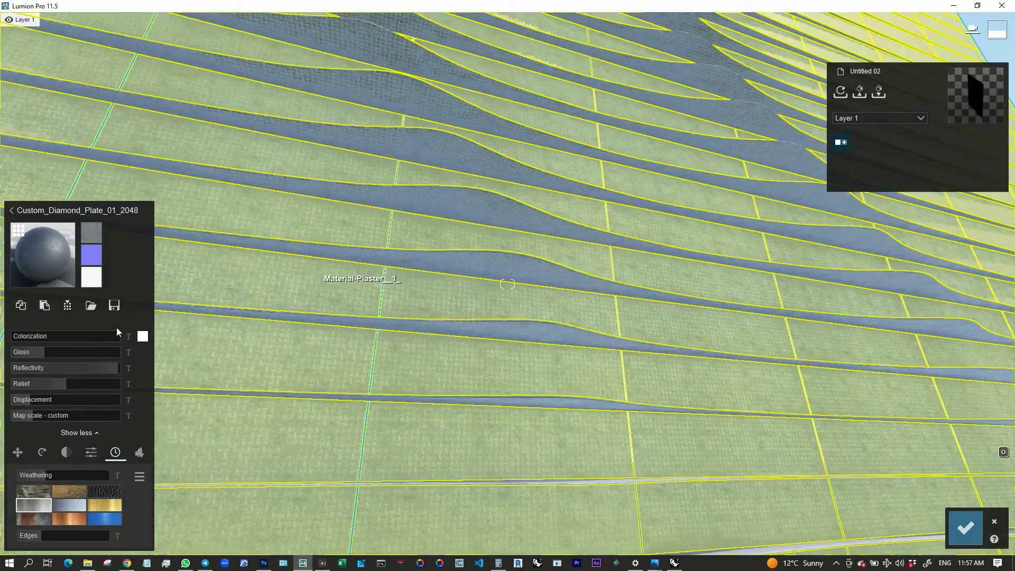
left_click(66, 305)
double_click(124, 427)
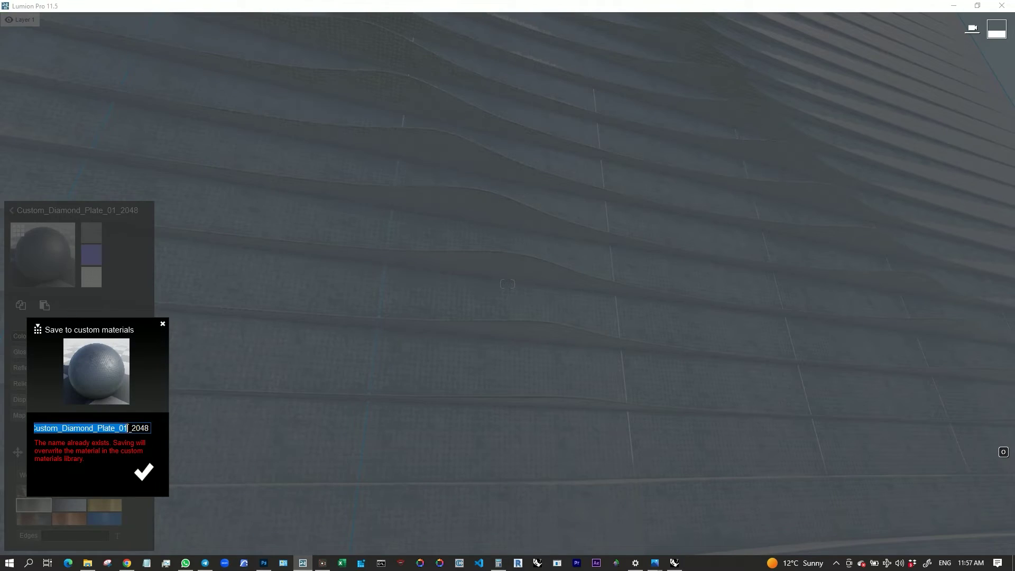
left_click_drag(123, 427, 128, 428)
type("2")
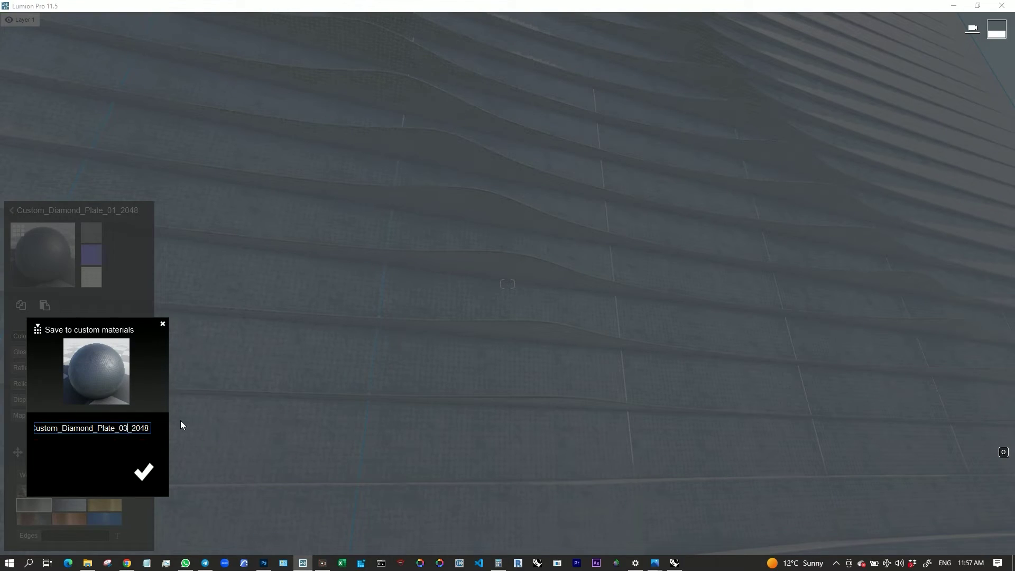
left_click(143, 478)
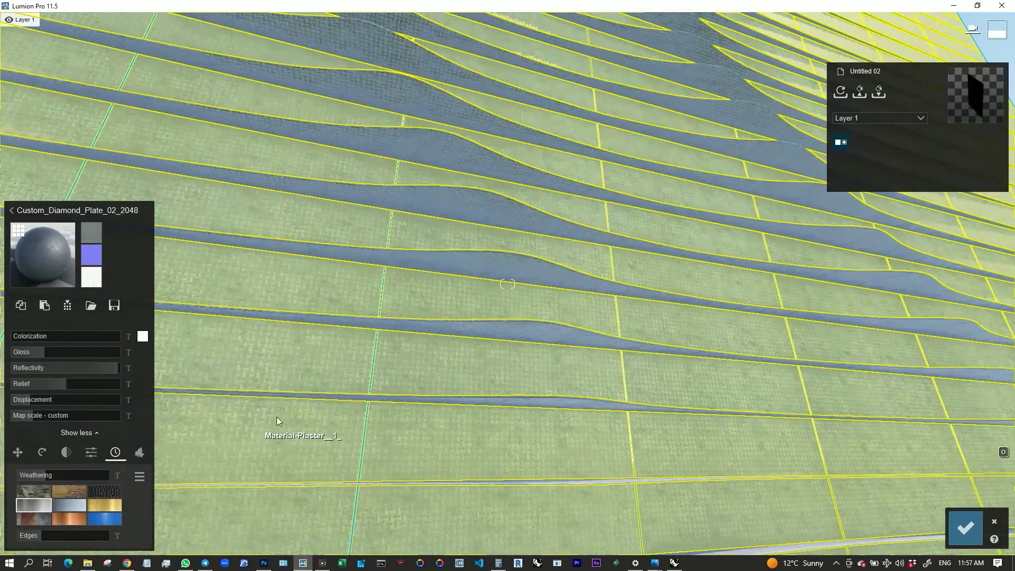
left_click_drag(48, 473, 84, 481)
left_click(61, 503)
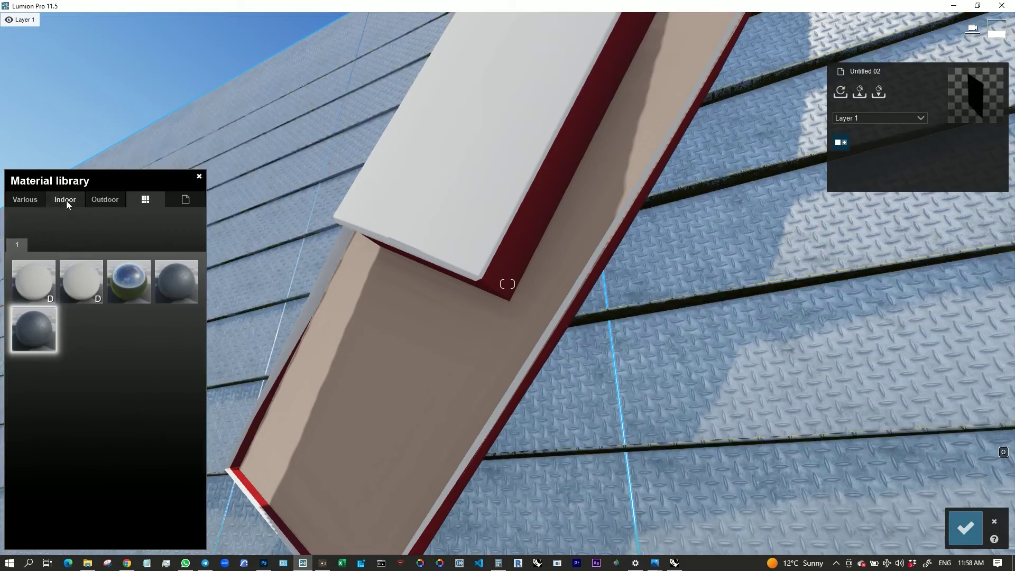
Step: Apply the indoor wood material Polii Wood Flooring 037 3k to the boat deck and the thin facade strips
left_click(66, 201)
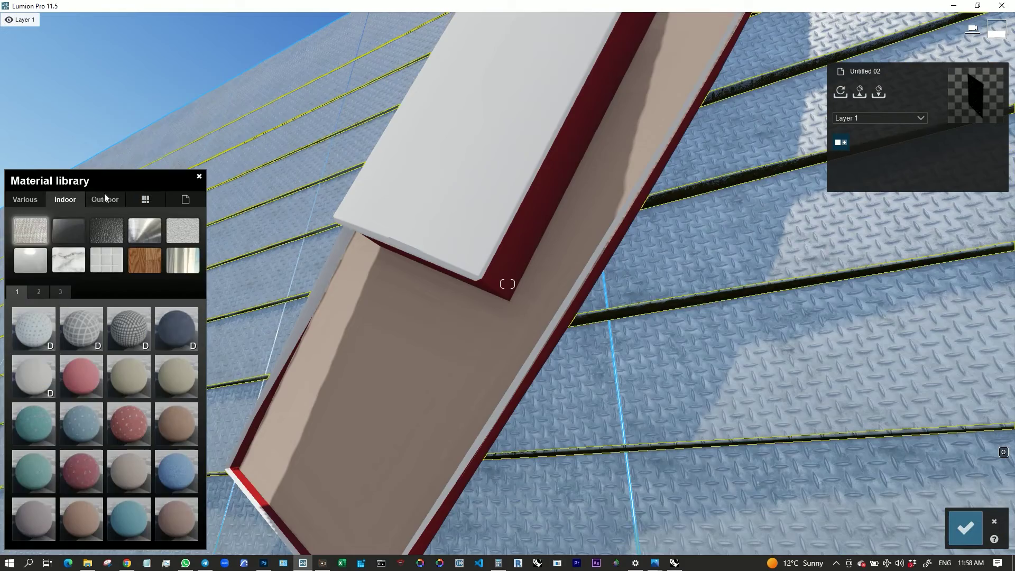
left_click(143, 261)
left_click(196, 422)
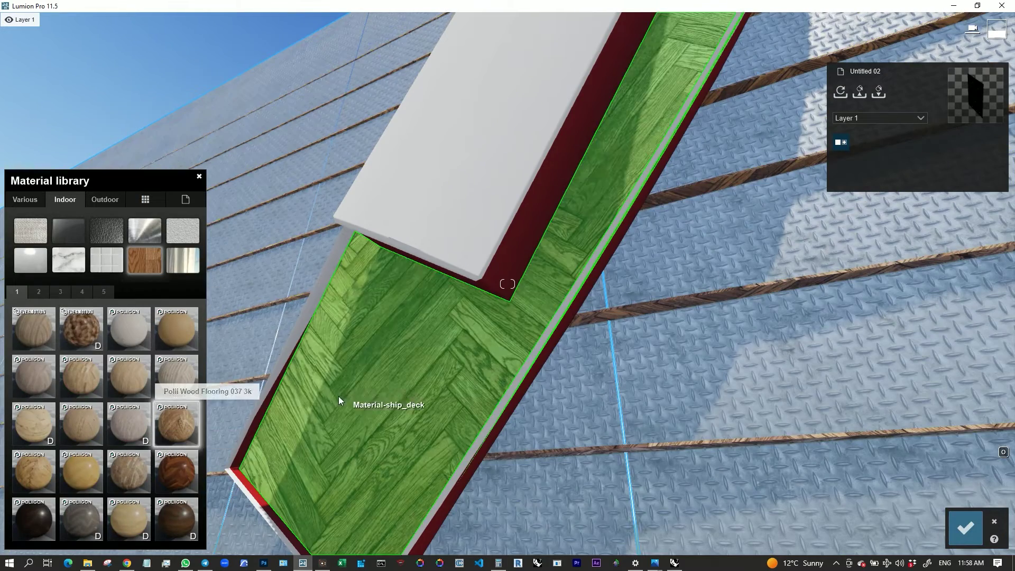